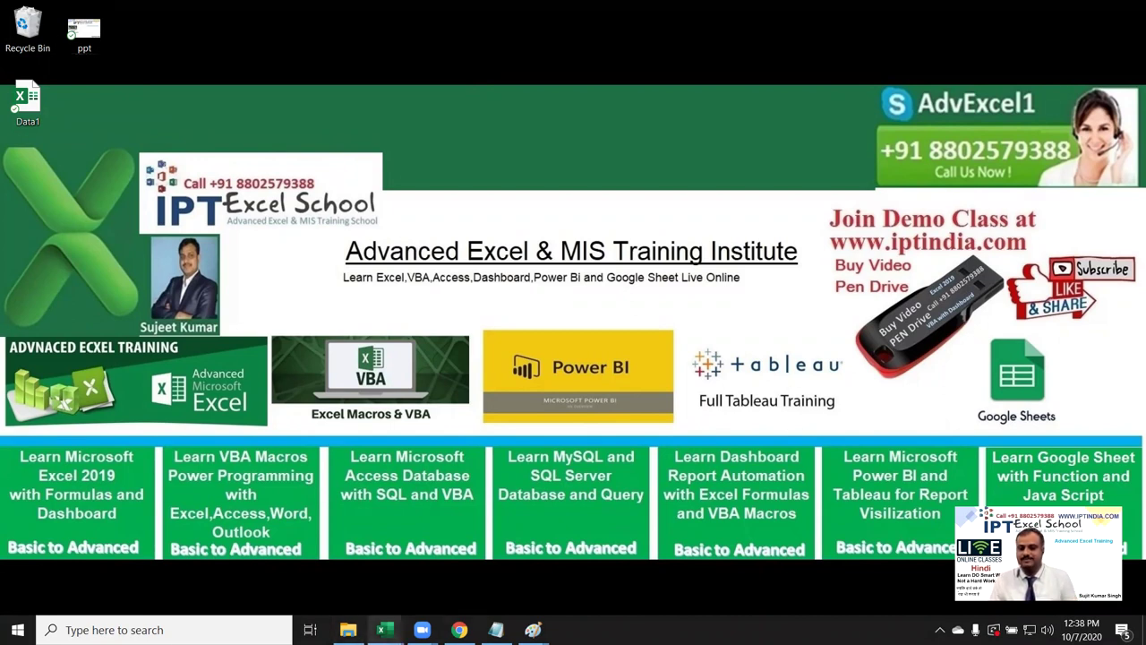
Step: Bring the blank Book4 workbook window to the front from Excel's taskbar preview
mouse_move(385, 629)
click(505, 596)
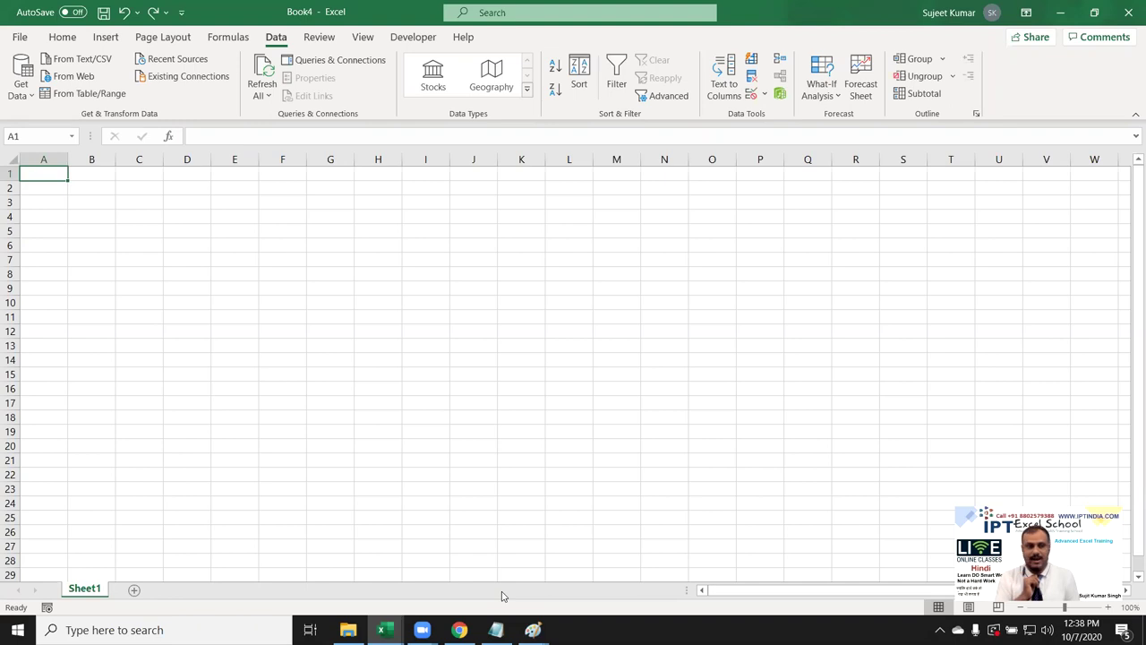
click(75, 215)
click(58, 178)
text(Name)
key(Return)
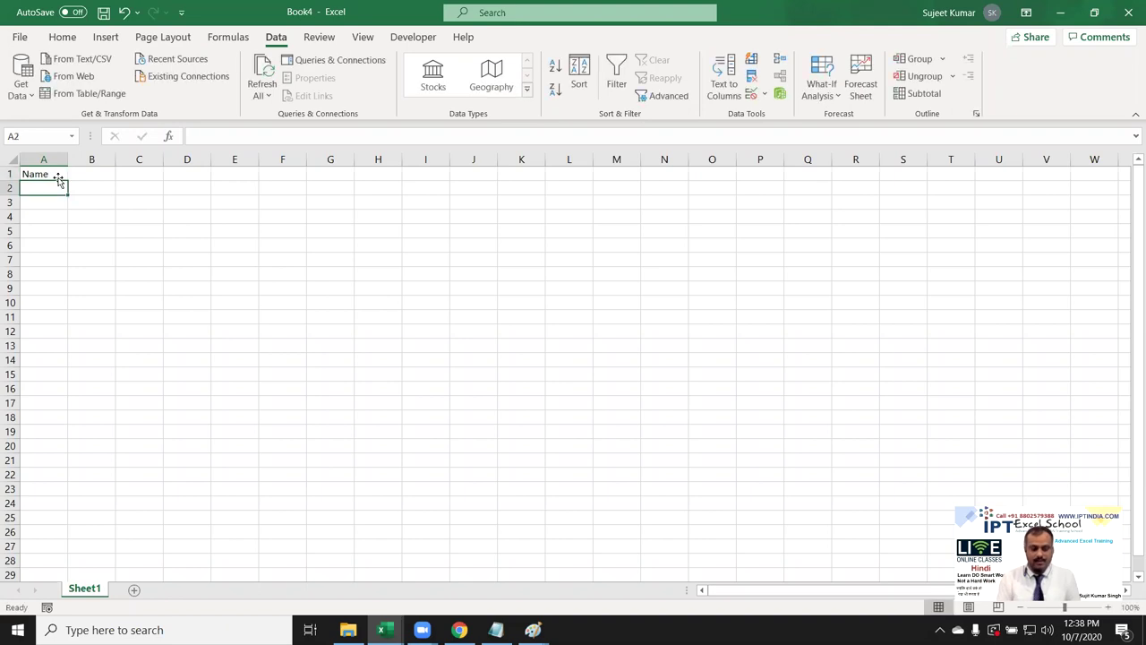
text(P)
key(Escape)
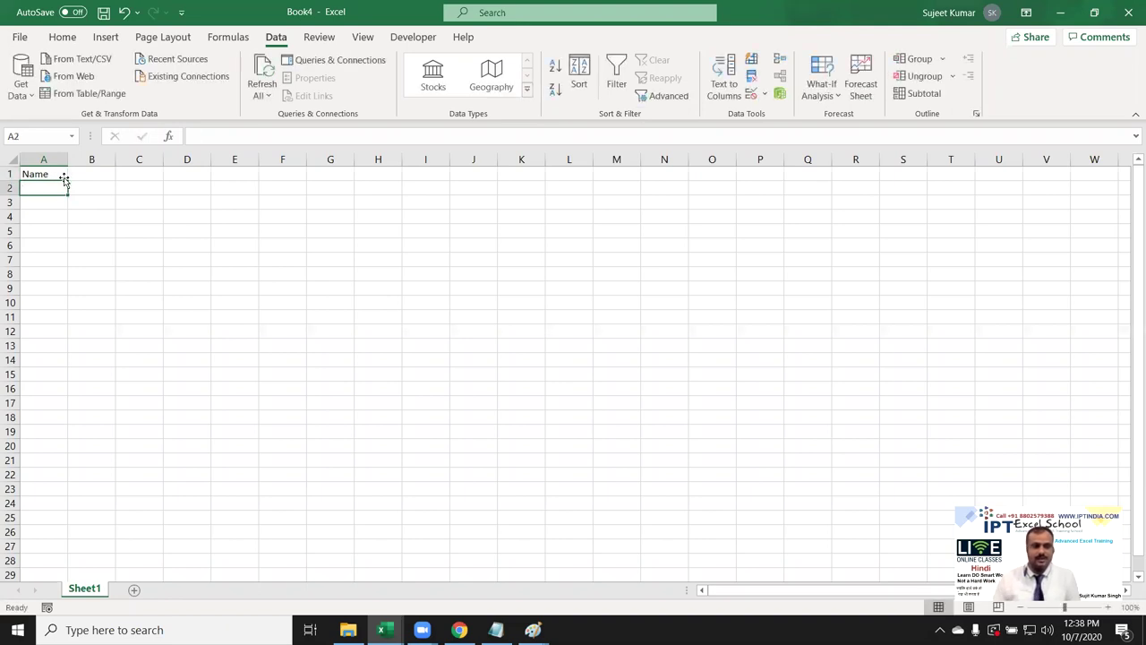
click(64, 174)
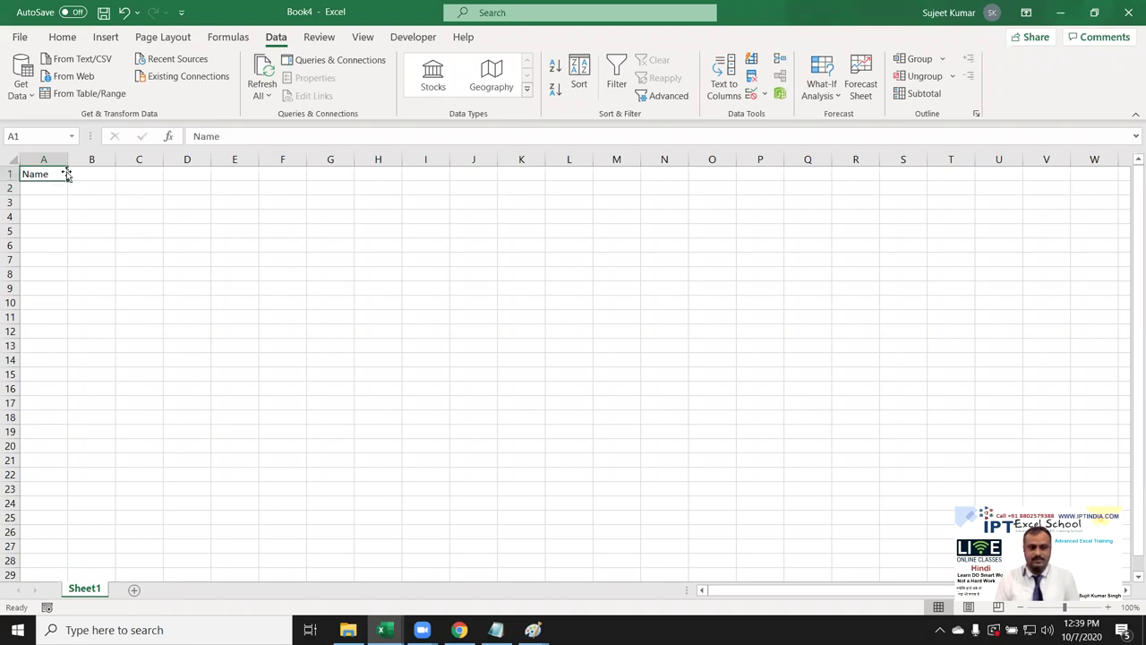
key(Right)
text(Jan)
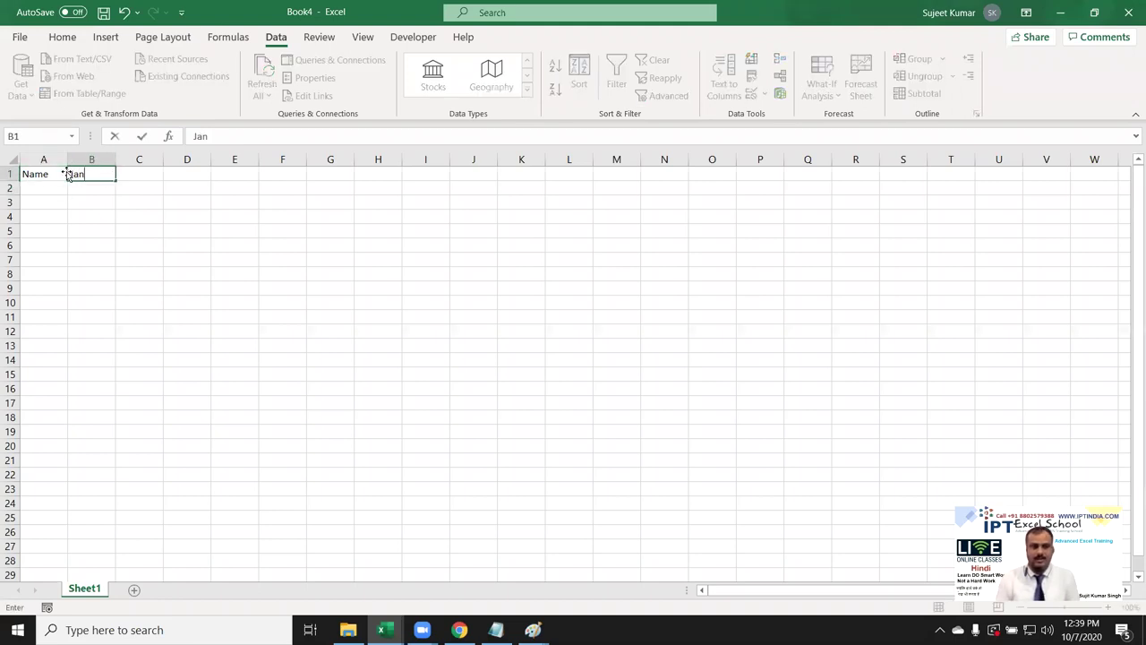
drag(29, 174, 106, 184)
key(Delete)
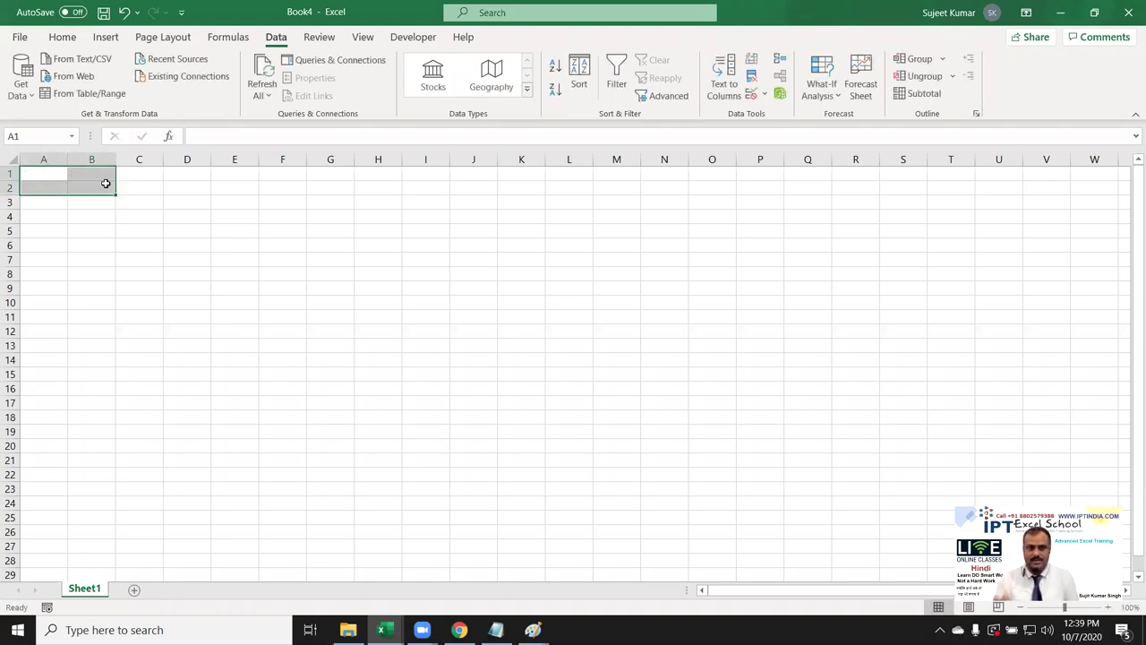
Step: Open the DD workbook from the Recent workbooks list
click(18, 37)
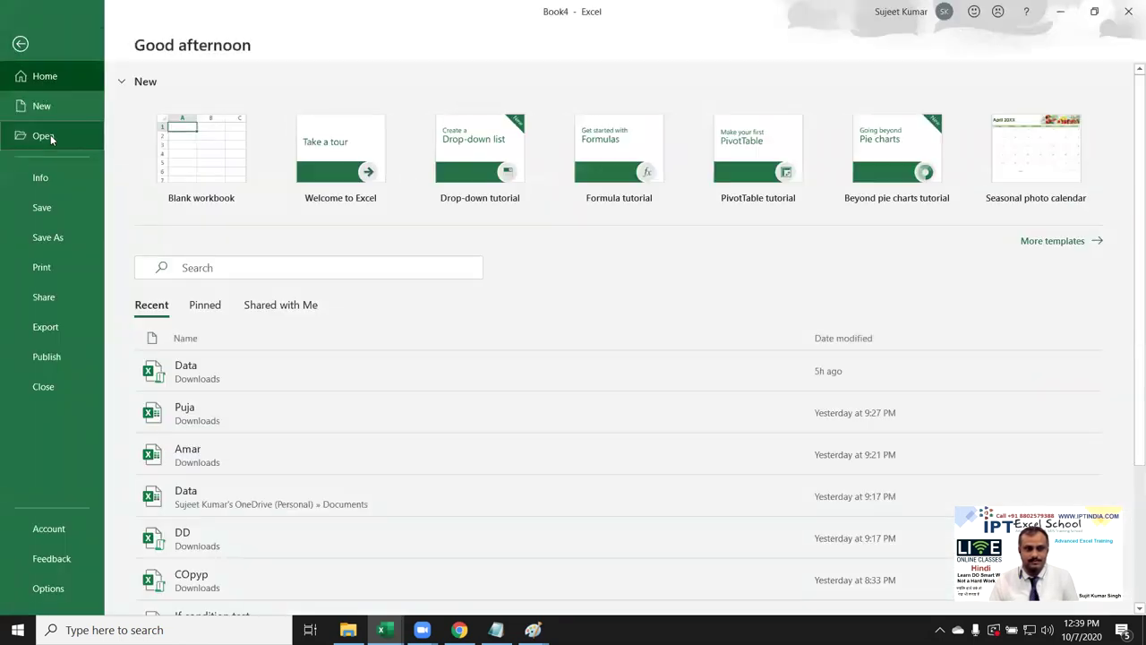
click(50, 134)
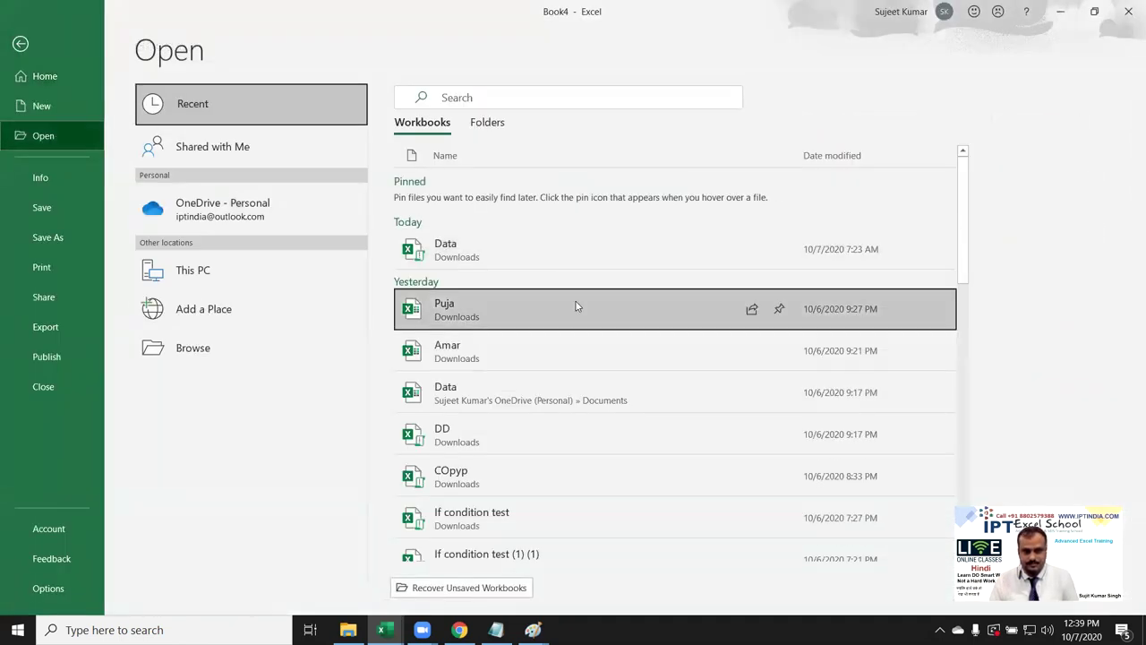
click(554, 442)
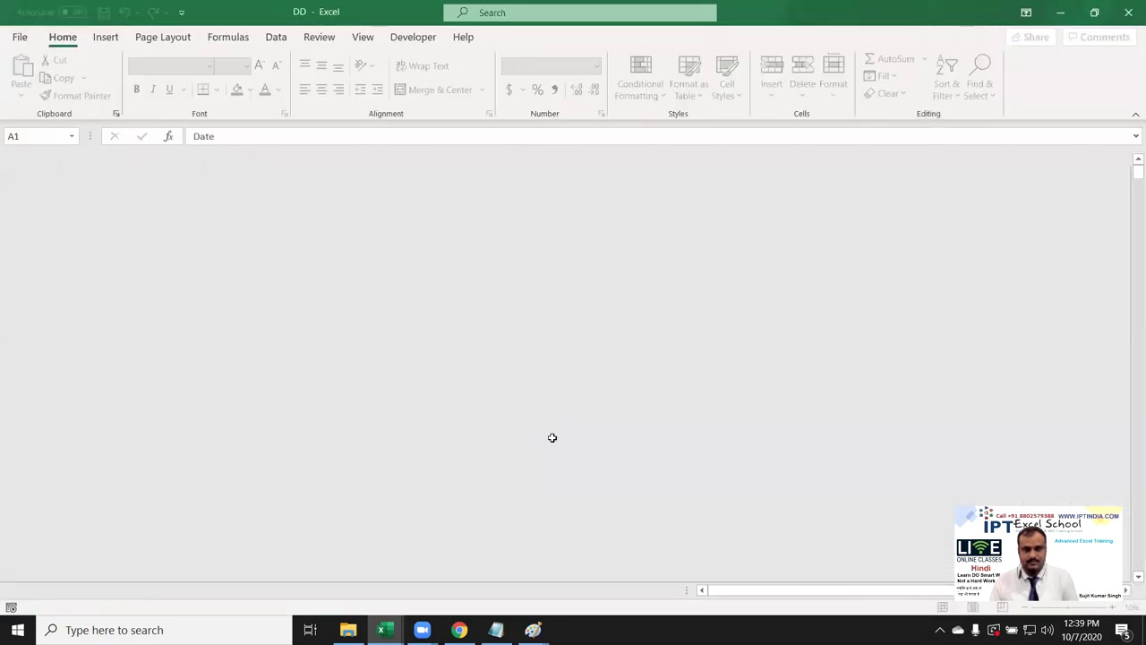
Step: Inspect Sheet1's dates, name headers and YES/NO/N/A formulas, then switch to Sheet2
click(500, 331)
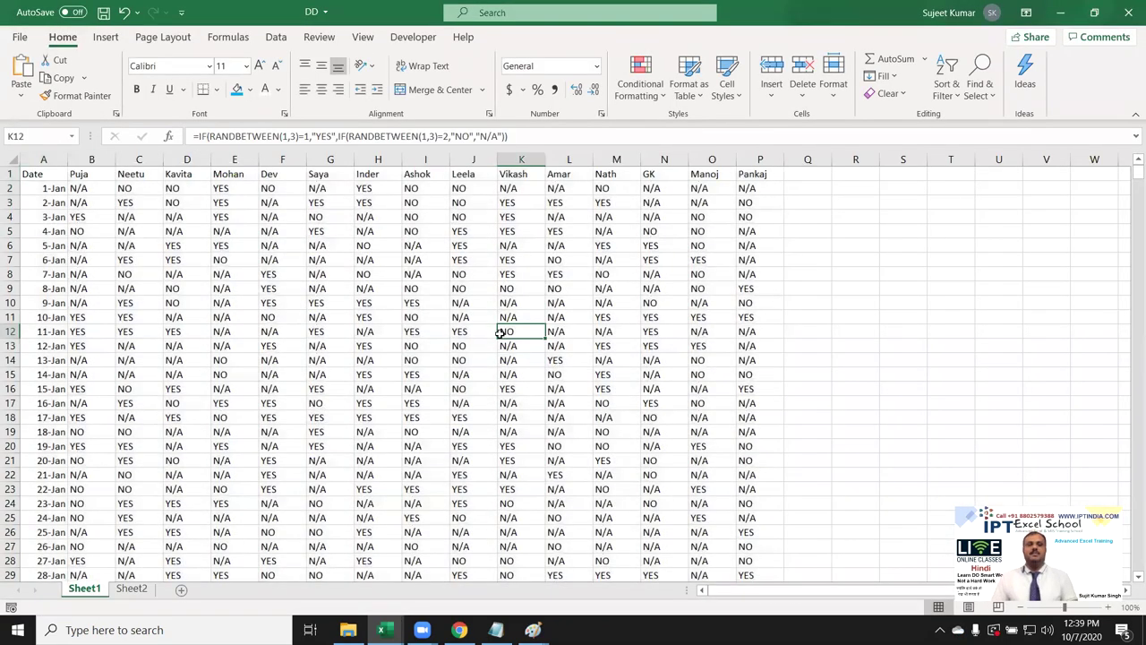
drag(63, 190, 90, 331)
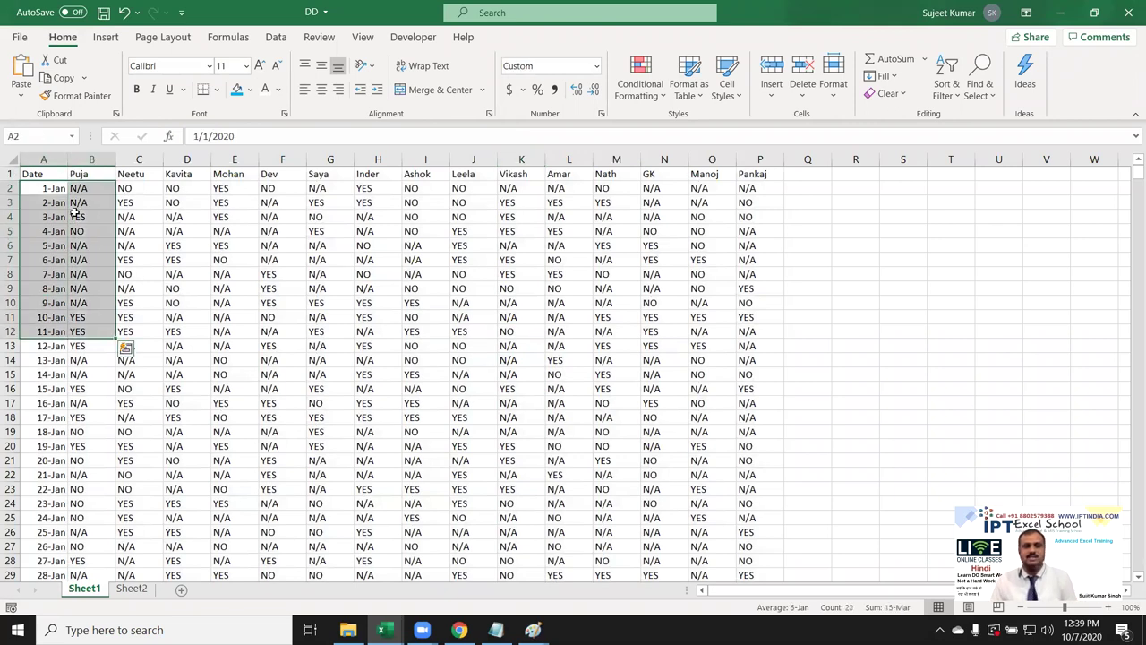
drag(80, 174, 733, 172)
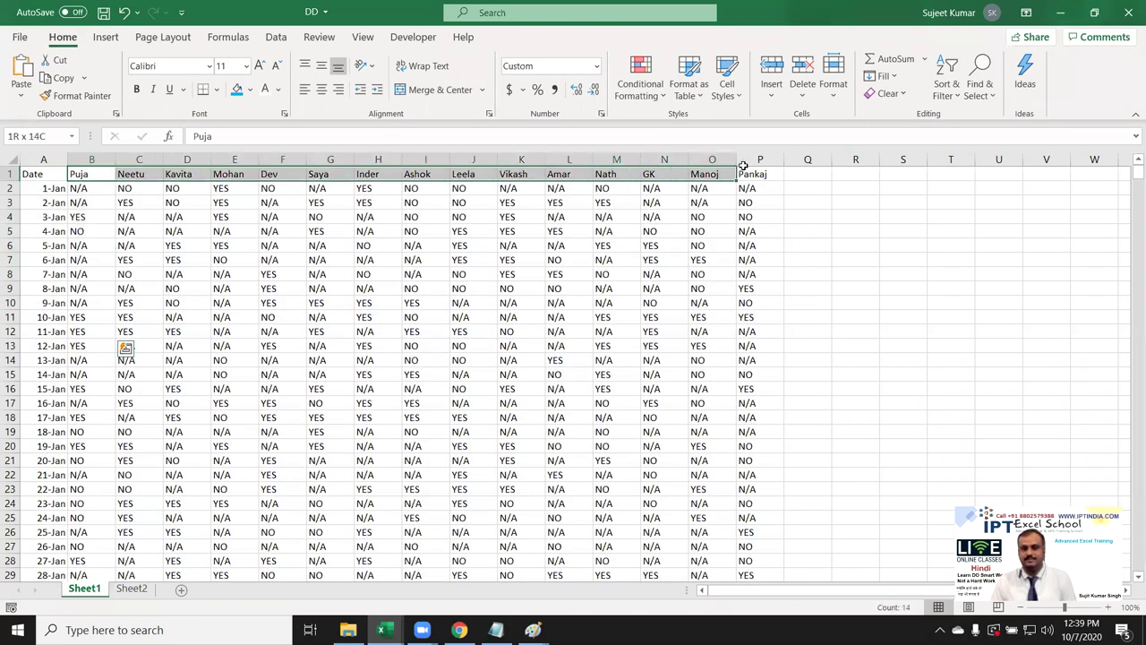
click(80, 202)
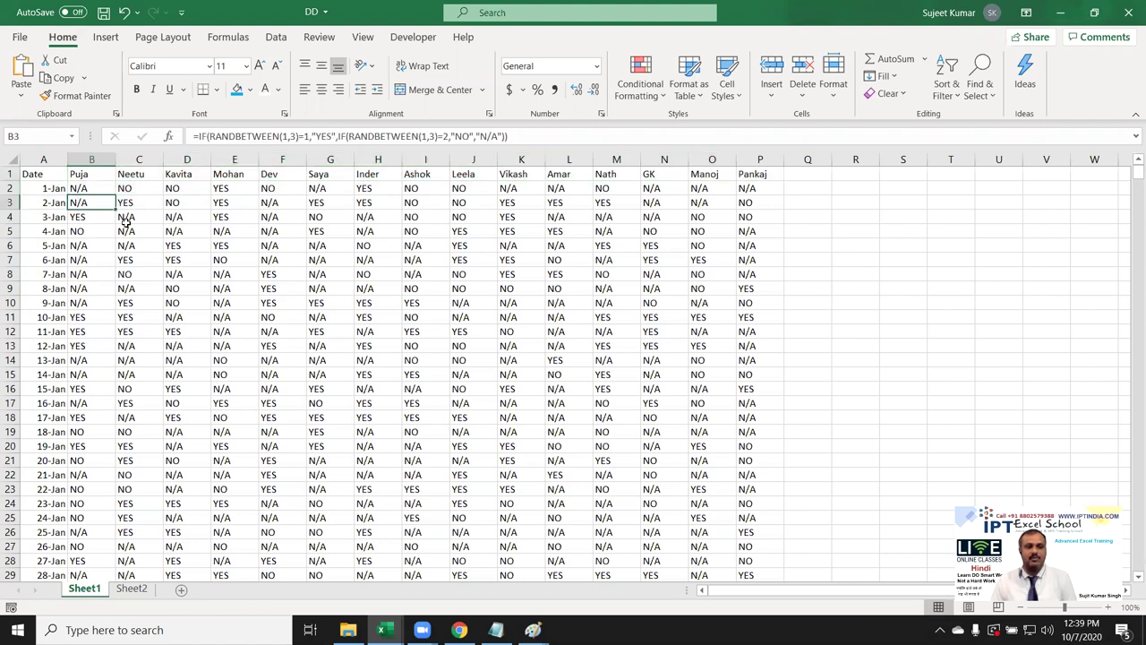
drag(126, 222, 688, 458)
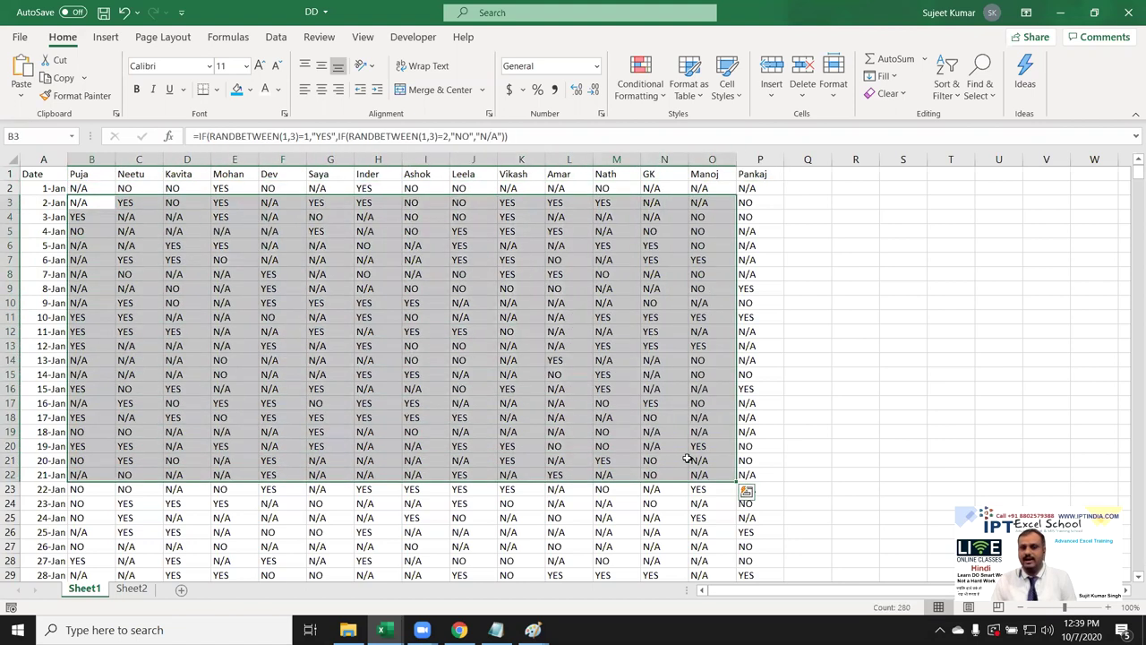
click(458, 276)
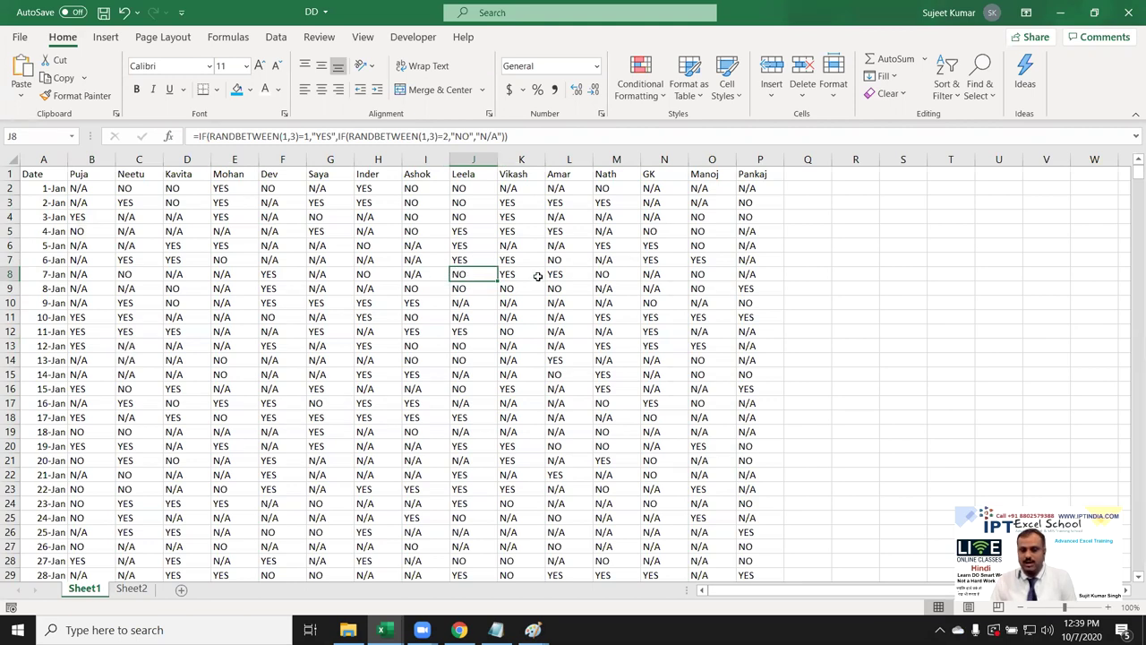
click(437, 275)
click(363, 275)
click(345, 289)
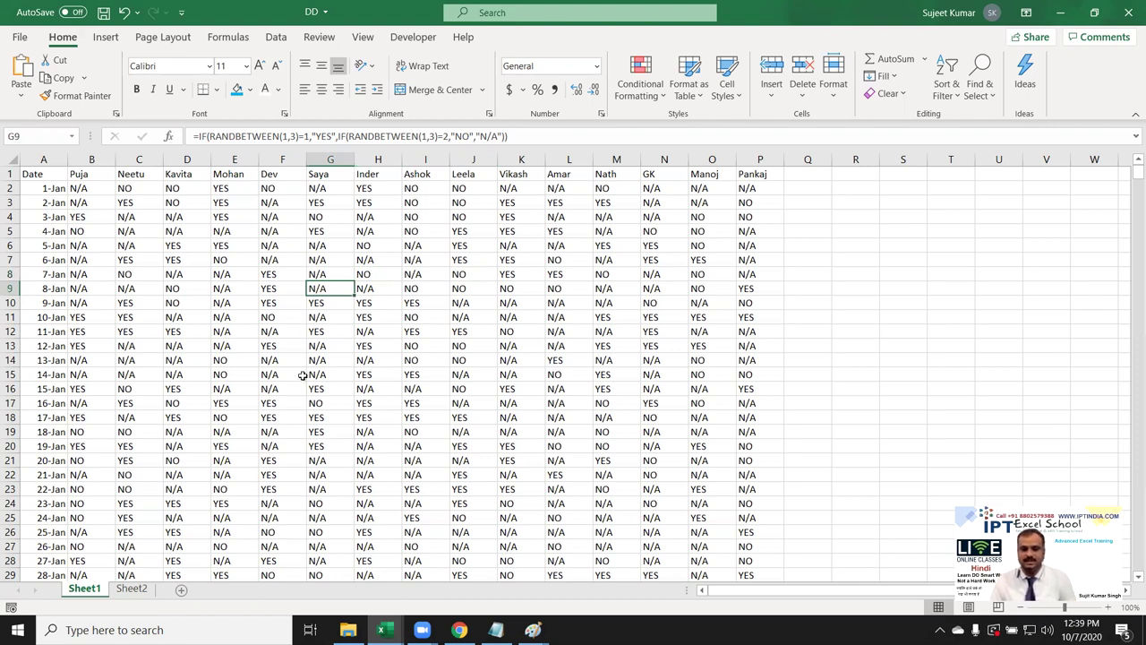
click(133, 588)
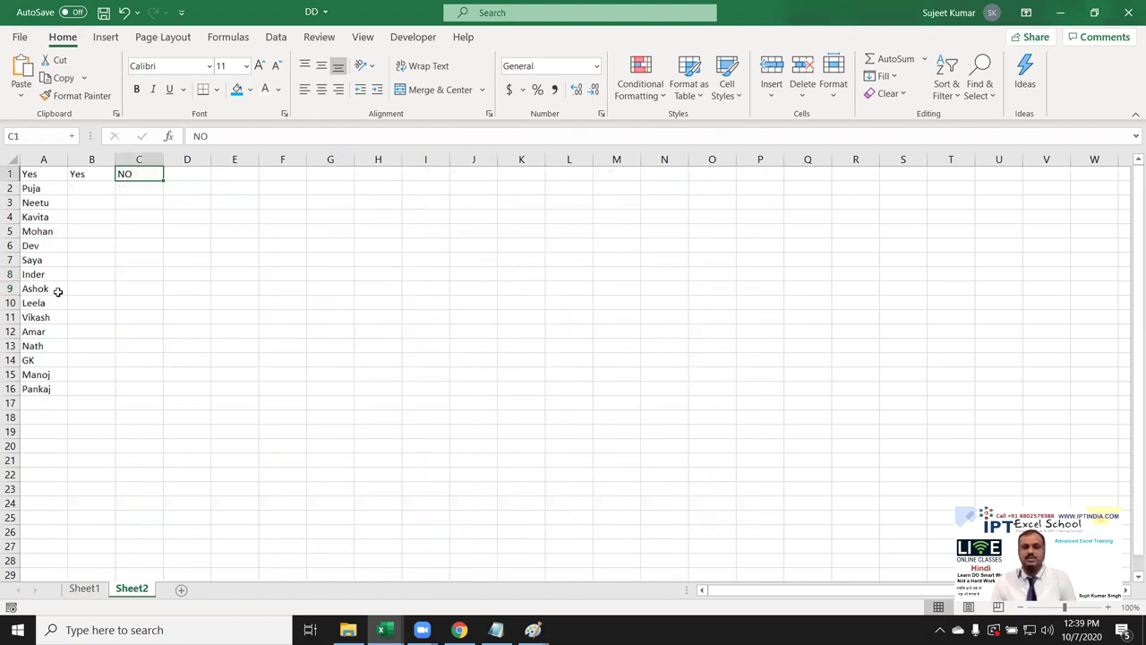
Step: Relabel Sheet2's A1 header as 'Name' and check the cells under Yes and NO
click(36, 189)
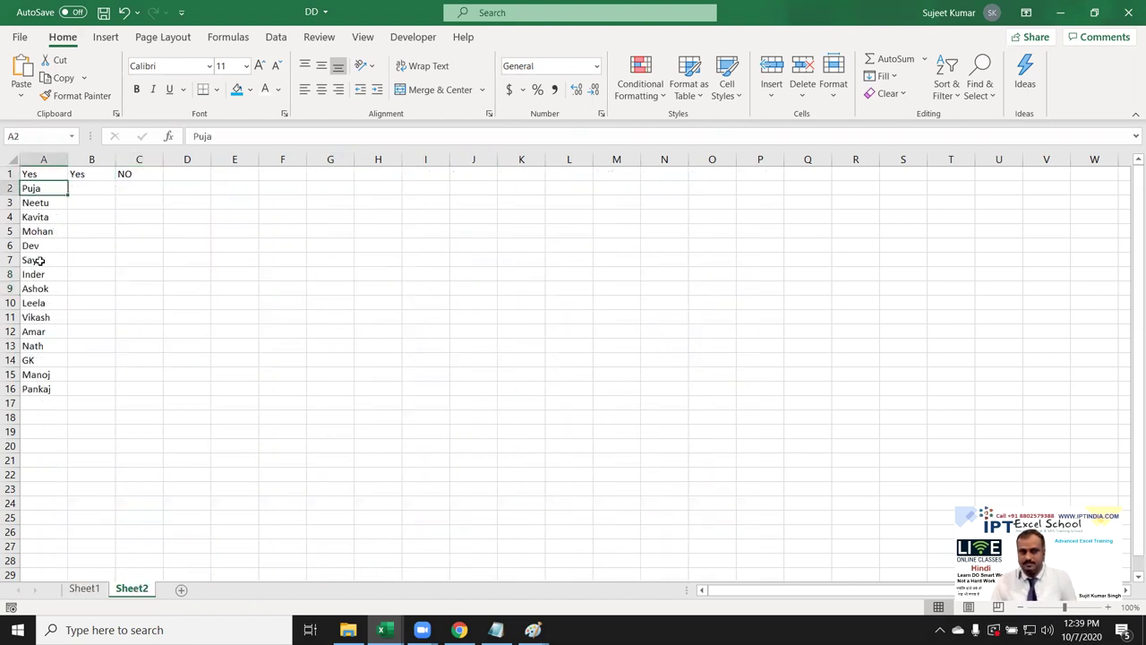
click(30, 175)
text(Name)
key(Return)
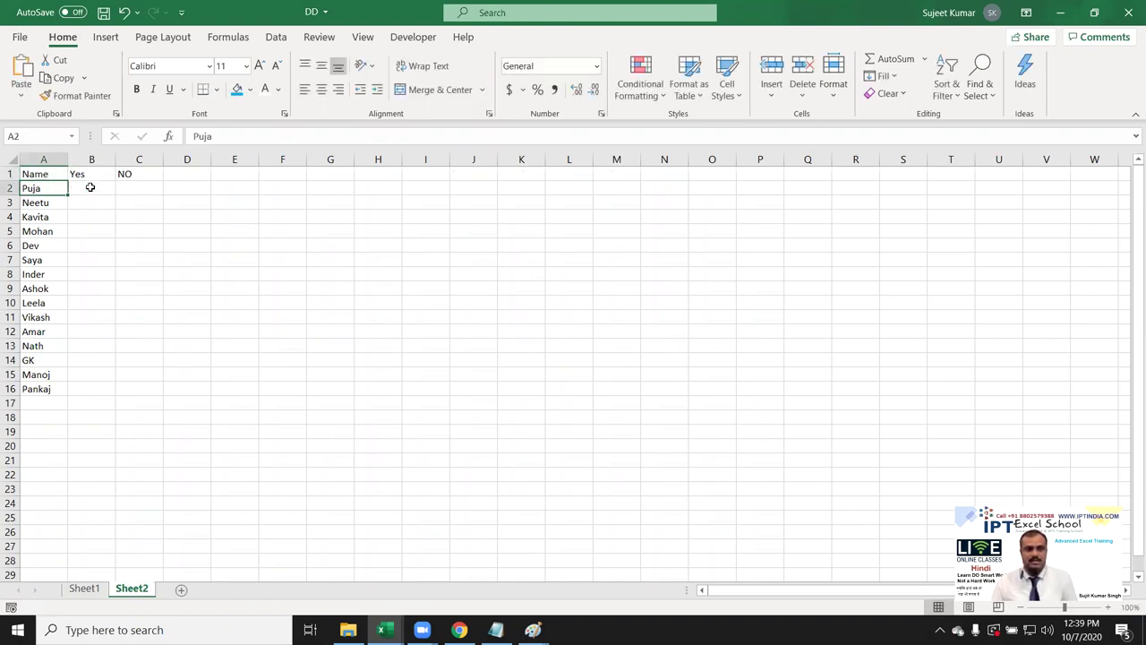
click(90, 187)
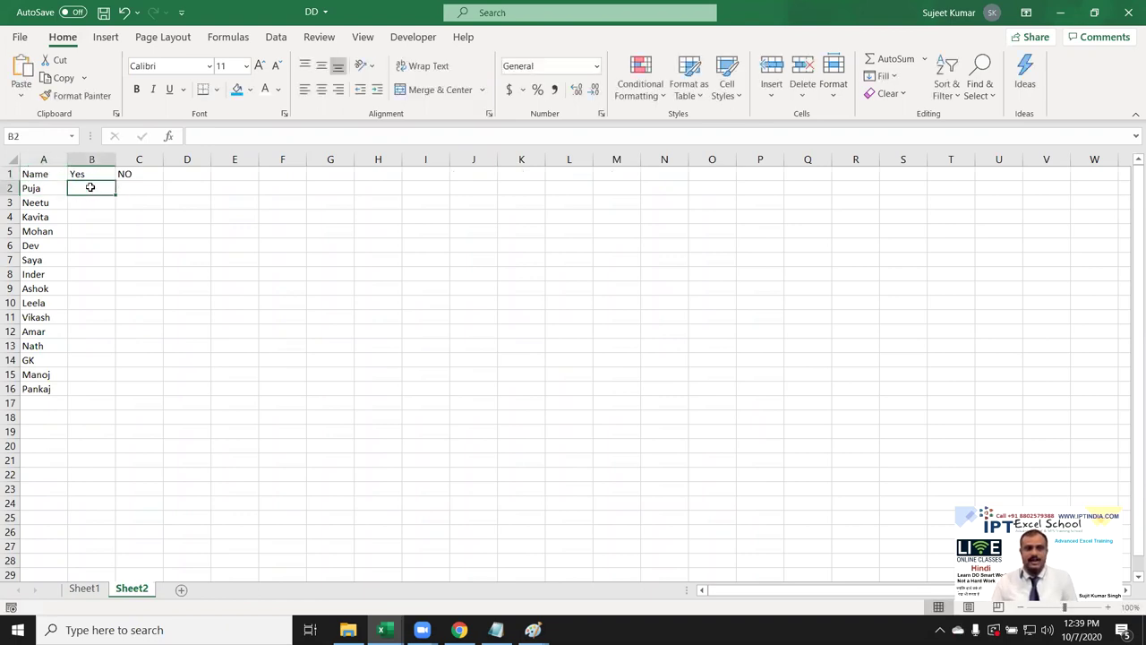
click(147, 191)
click(85, 197)
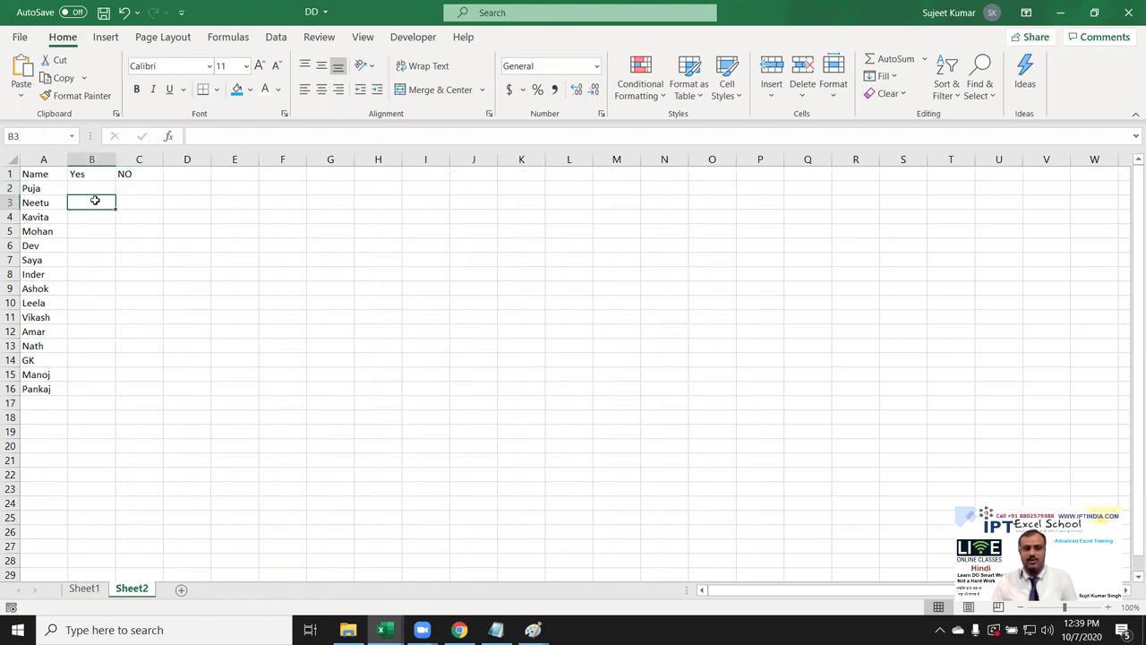
click(146, 200)
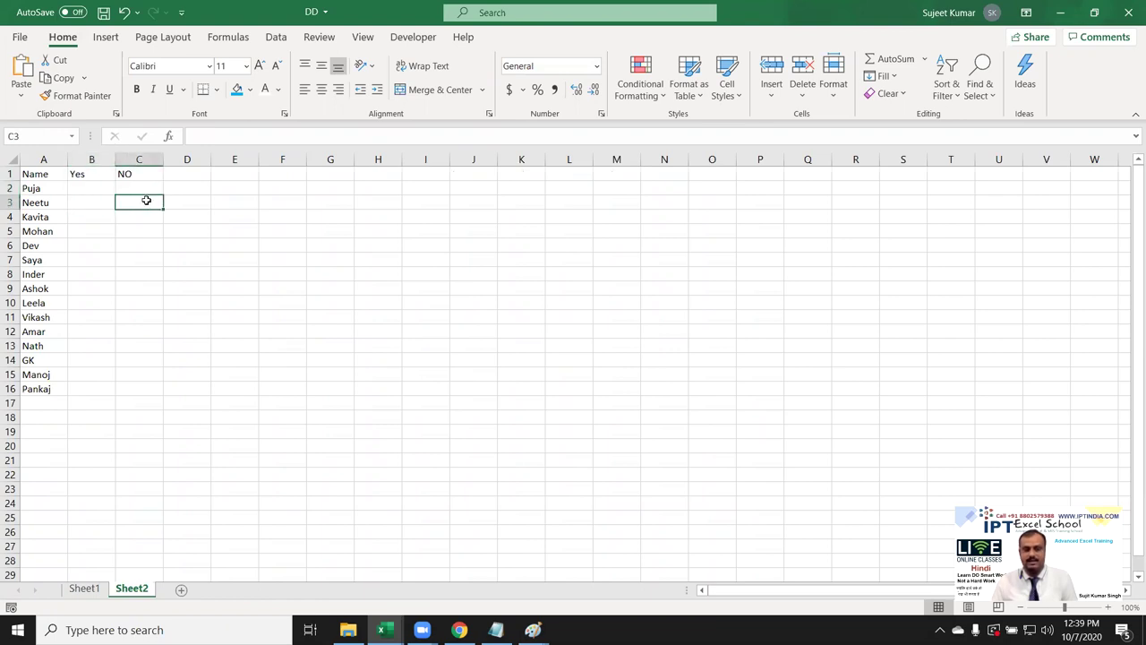
Step: Return to Sheet1 and look over the attendance name columns and B2's formula
click(85, 589)
click(158, 371)
drag(89, 159, 690, 204)
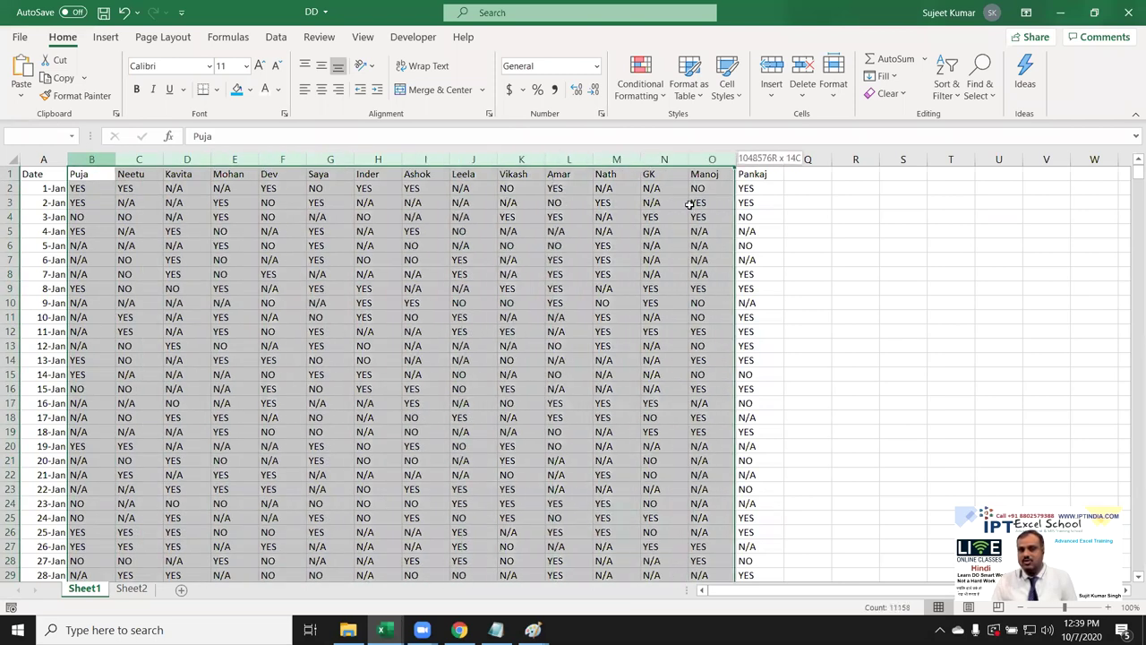
click(77, 189)
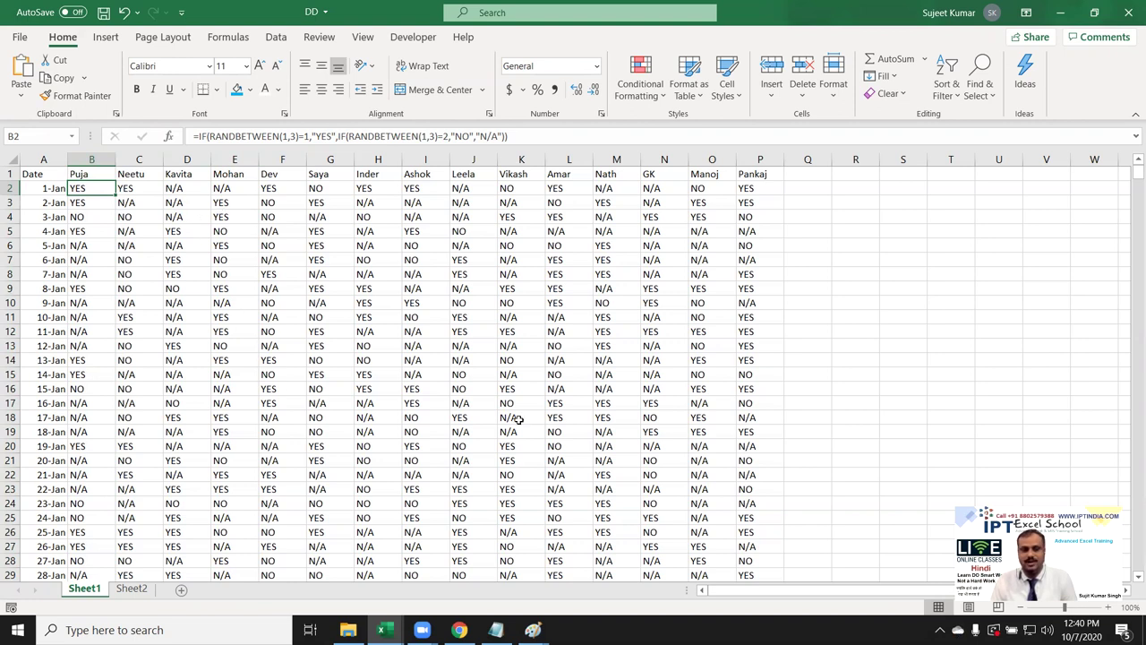
Step: Add the headers Date, Name and Choose in R1:T1 beside the table
click(890, 177)
click(844, 178)
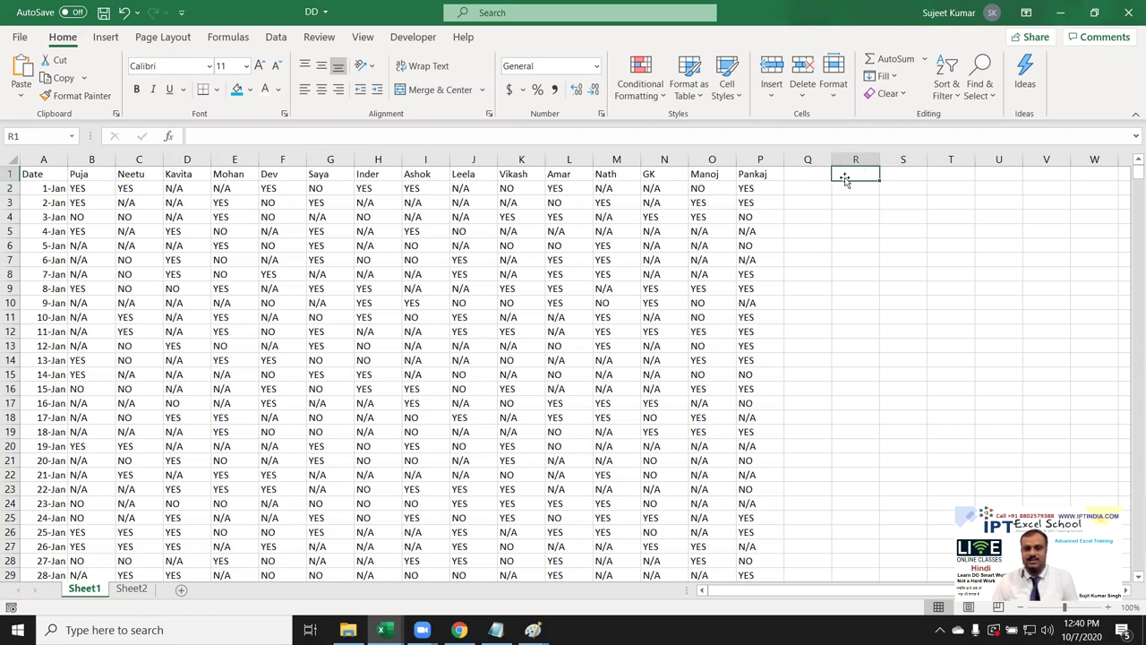
text(Date)
key(Tab)
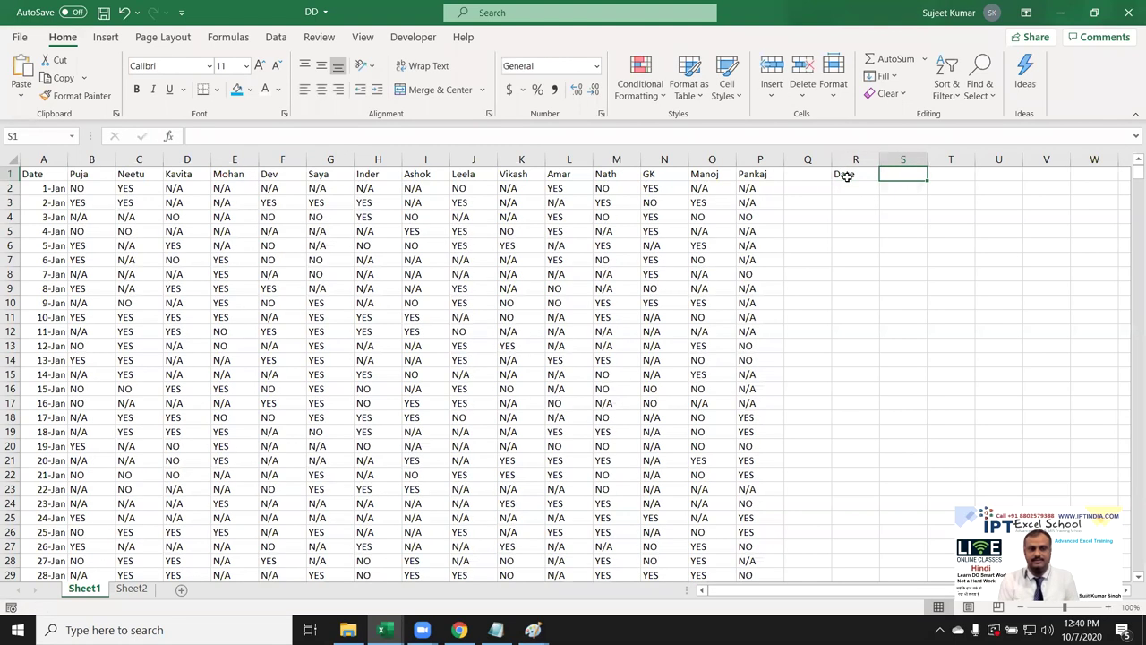
text(Name)
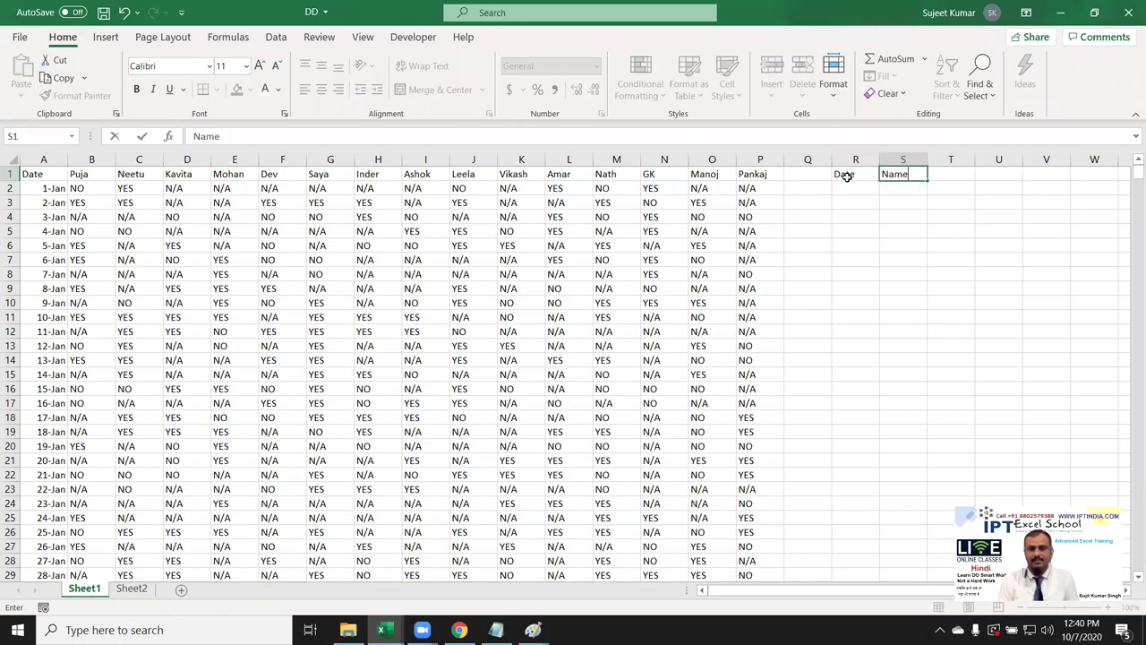
key(Tab)
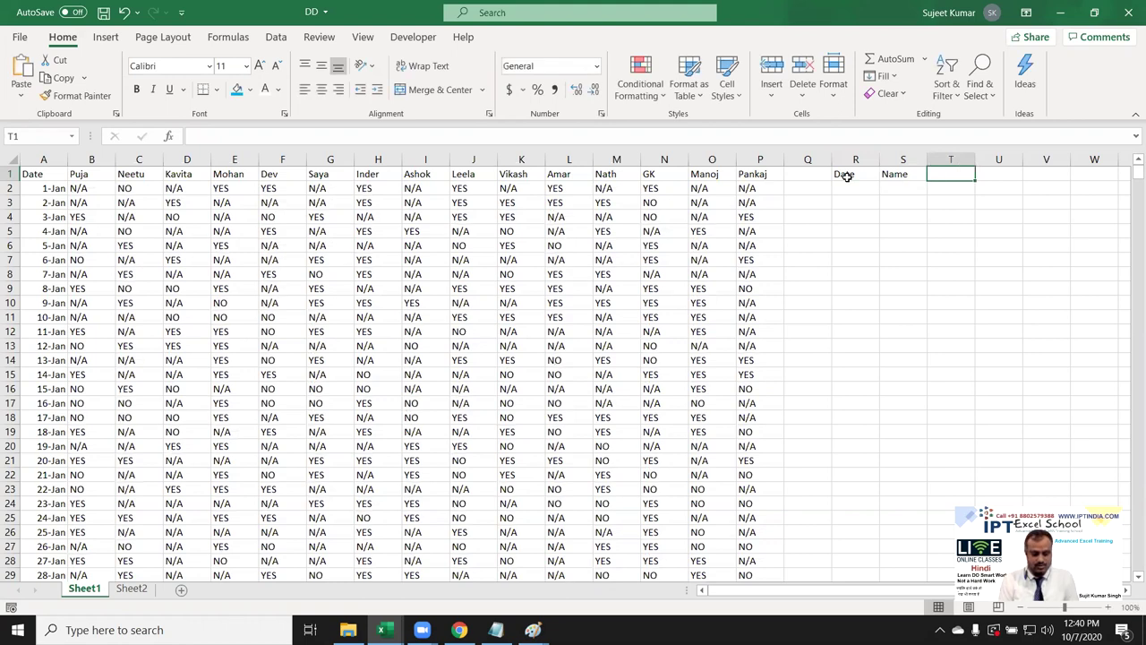
text(Choose)
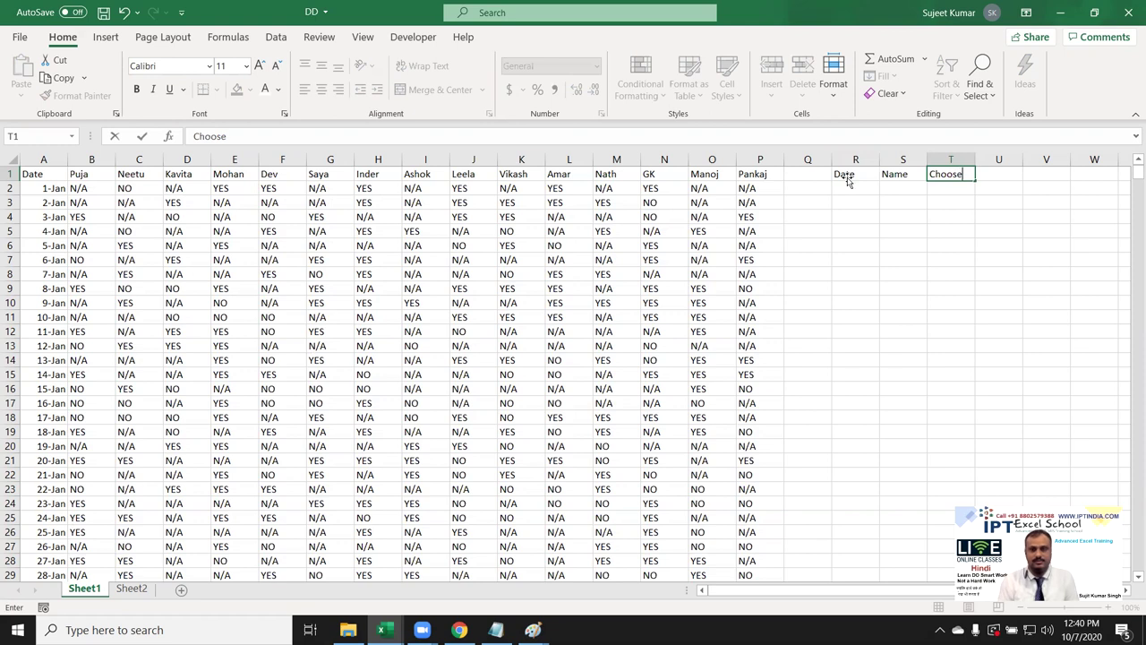
click(848, 182)
Step: Enter Puja with choice Yes and Ashok with choice No under Name and Choose
key(Tab)
text(Puja)
key(Return)
key(Up)
key(Right)
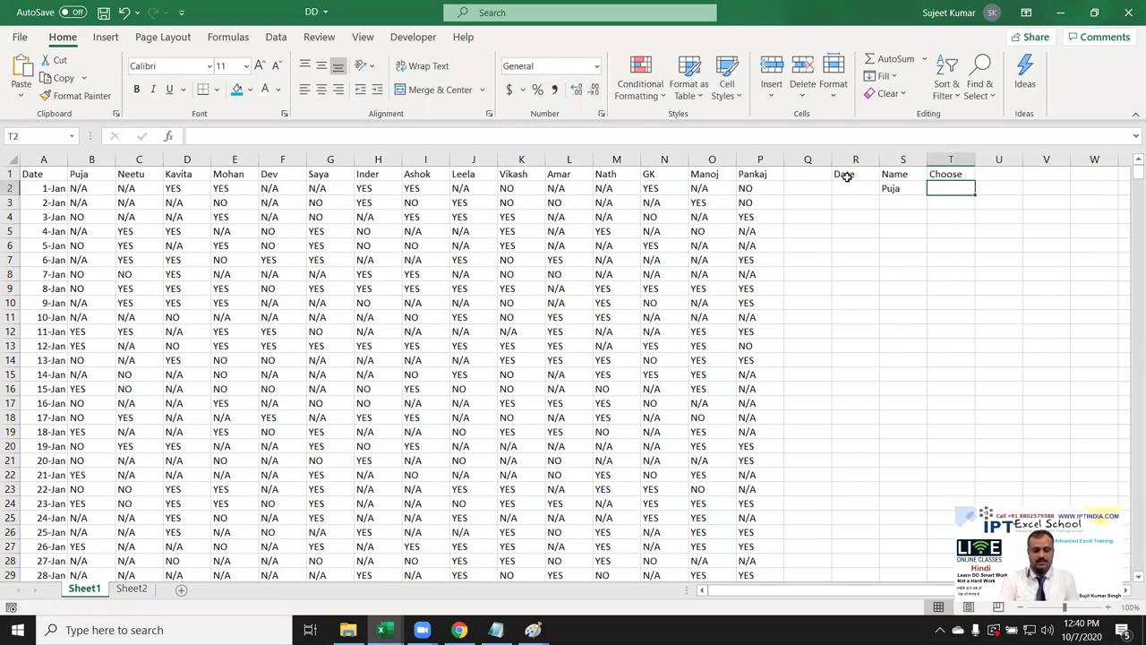
text(UE)
key(BackSpace)
key(BackSpace)
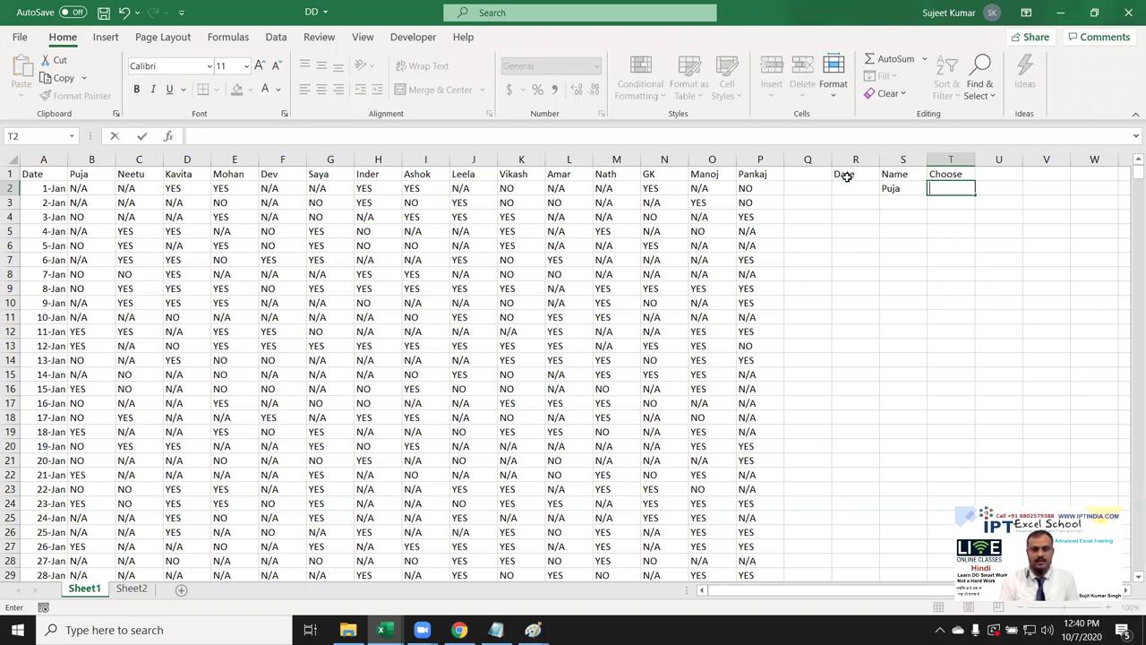
text(YEs)
key(Return)
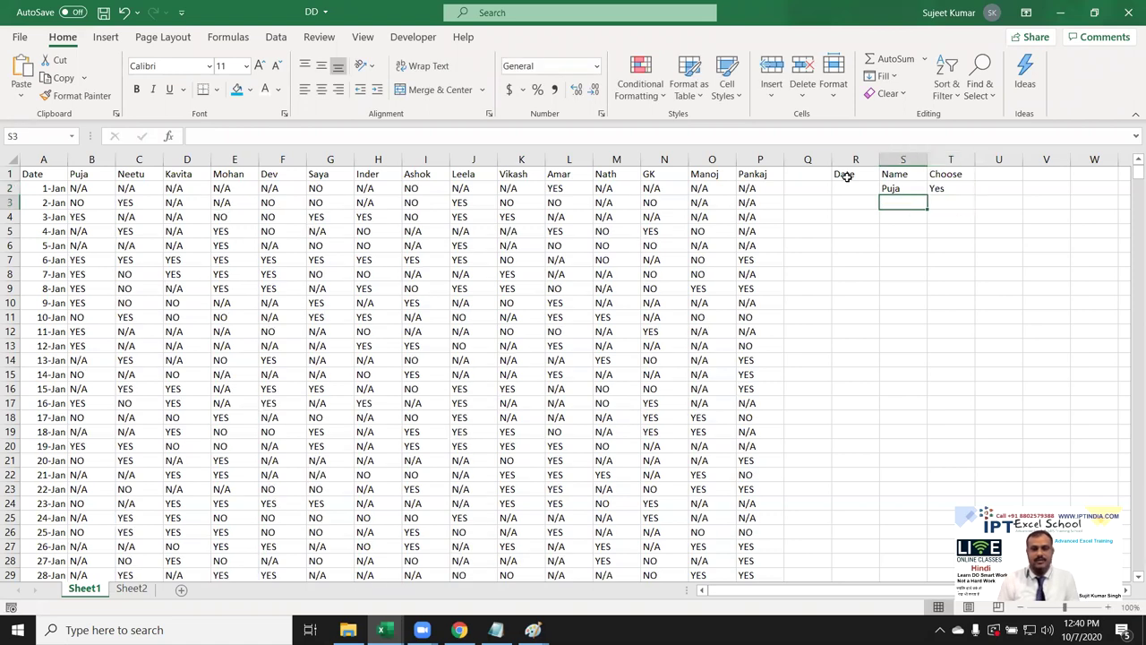
text(Ash)
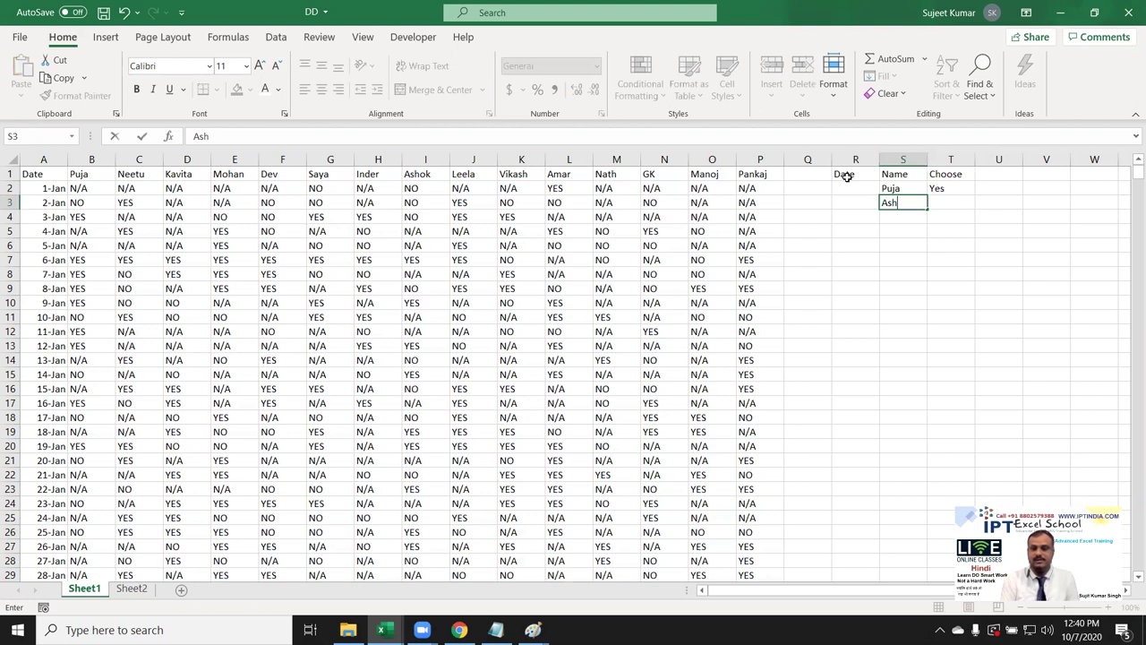
text(ok)
key(Tab)
text(No)
key(Return)
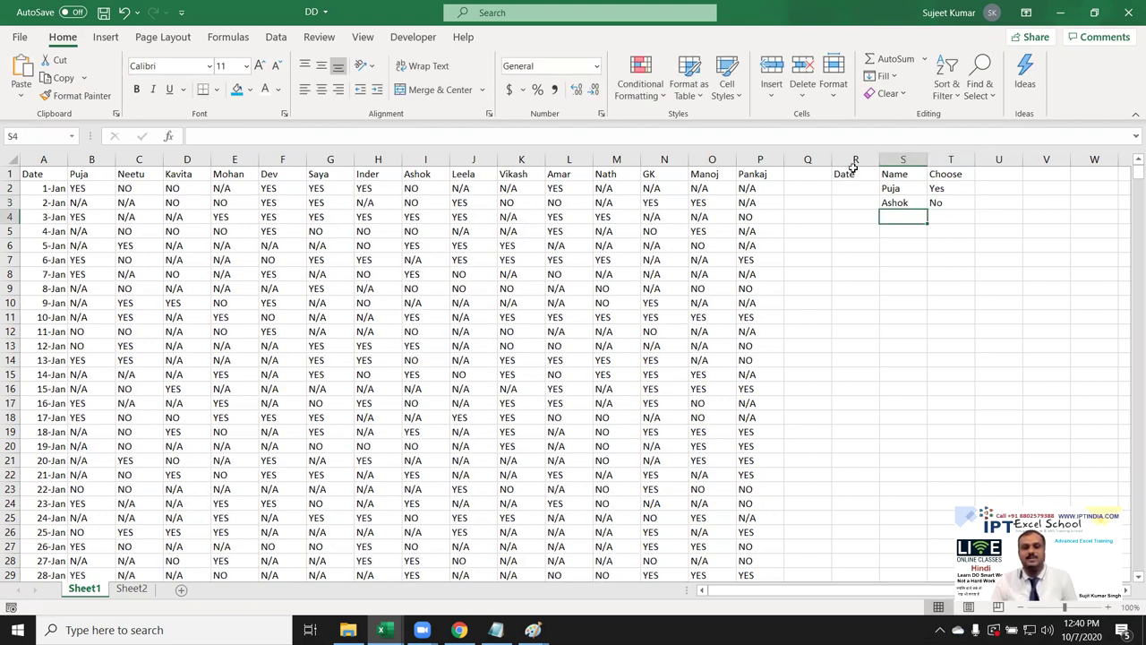
Step: Clear all entries in columns R through T
click(852, 160)
drag(883, 168, 967, 172)
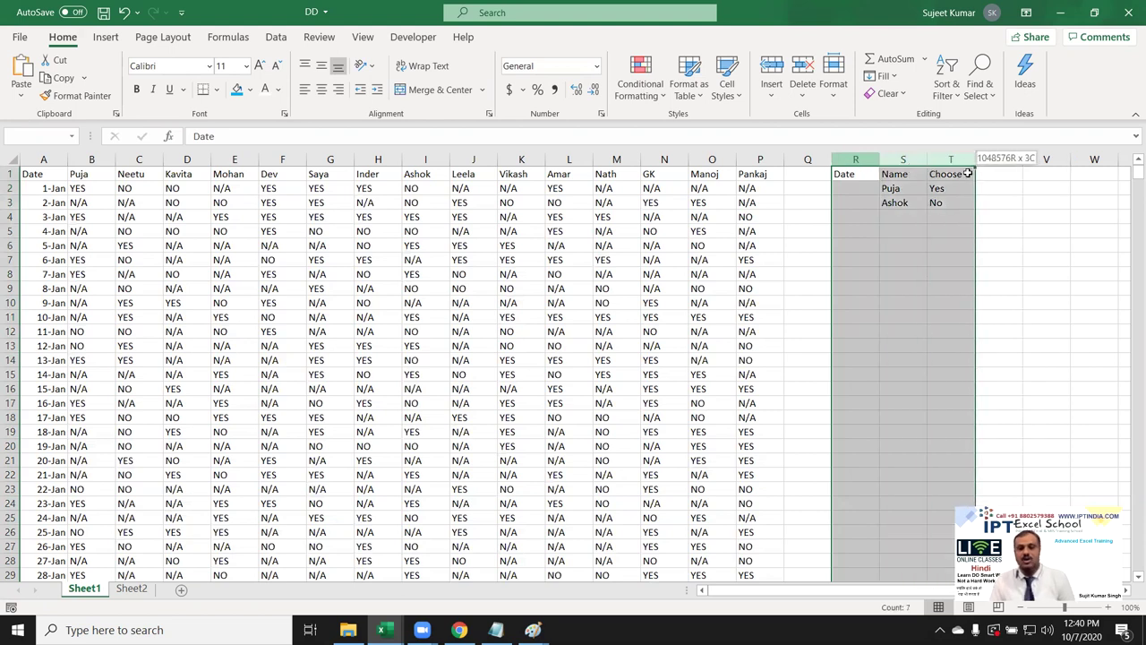
key(Delete)
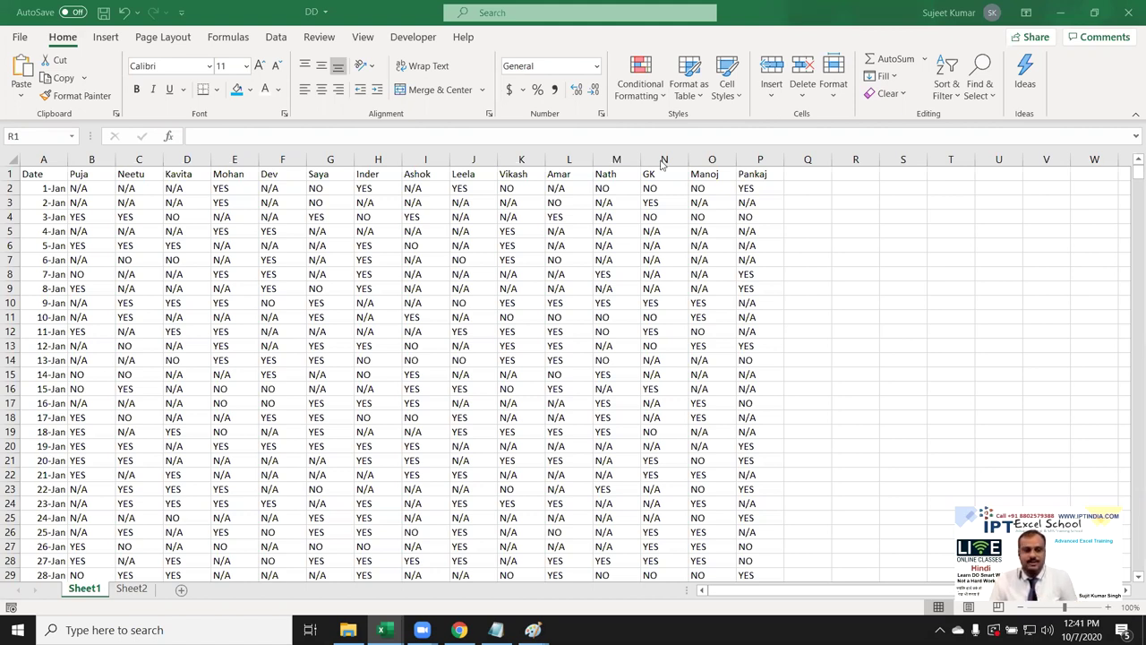
Step: Add a blank Sheet3, then start and cancel a PivotTable from an external source
click(143, 592)
click(180, 591)
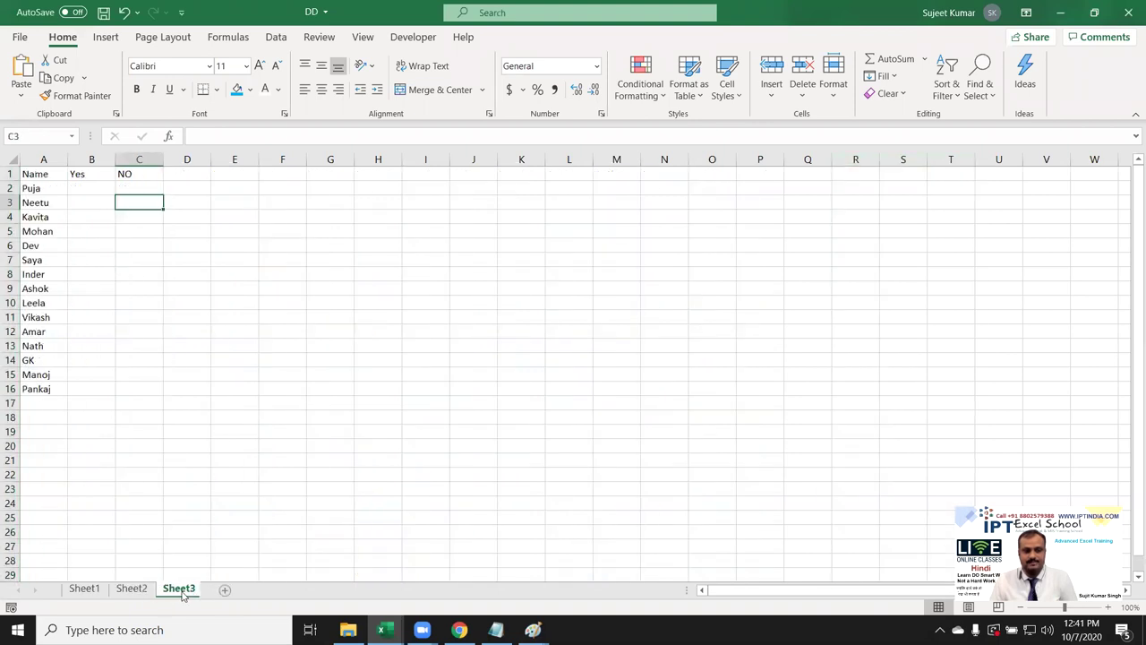
click(106, 37)
click(27, 76)
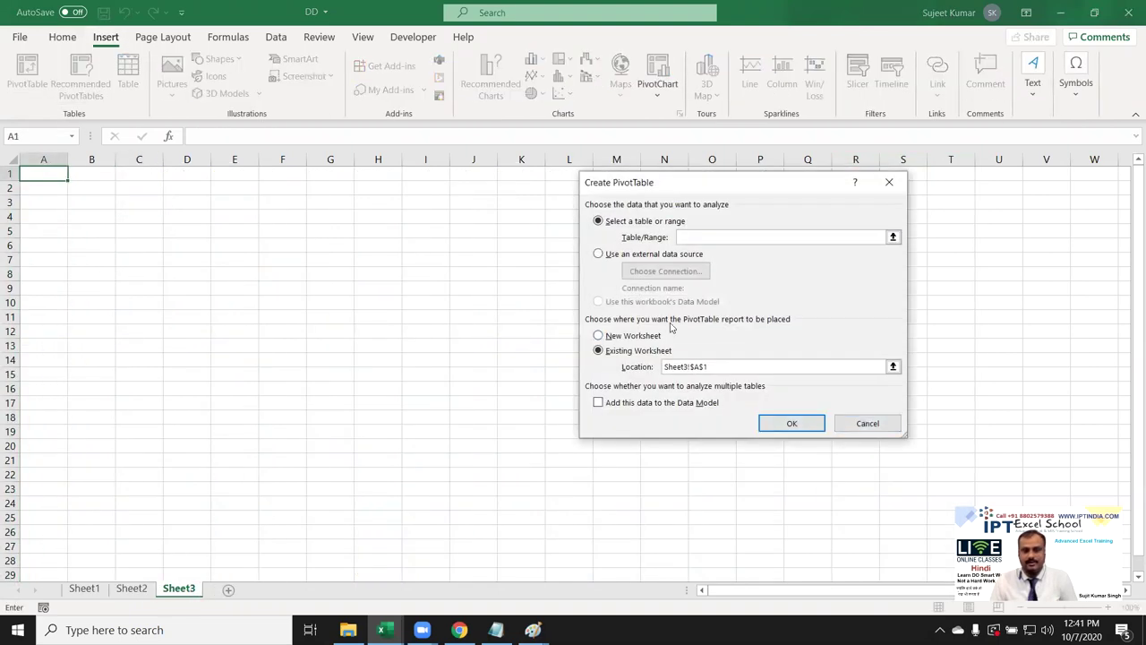
click(616, 256)
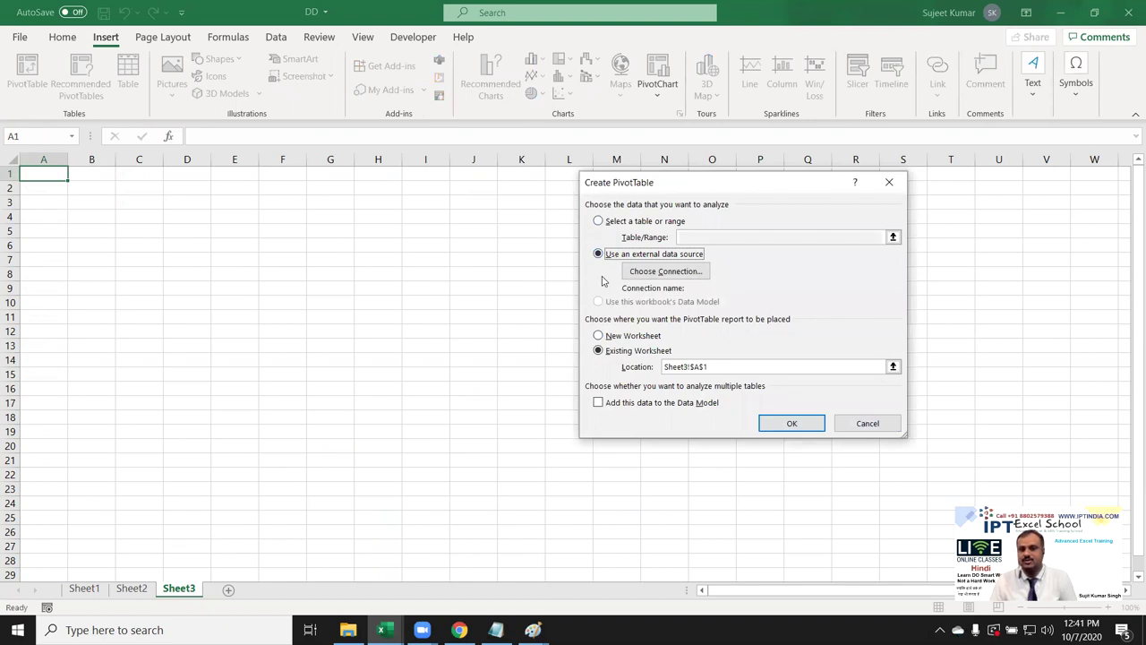
click(624, 273)
click(276, 37)
Step: Import the DD workbook from the Downloads folder via Get Data > From File > From Workbook
click(20, 89)
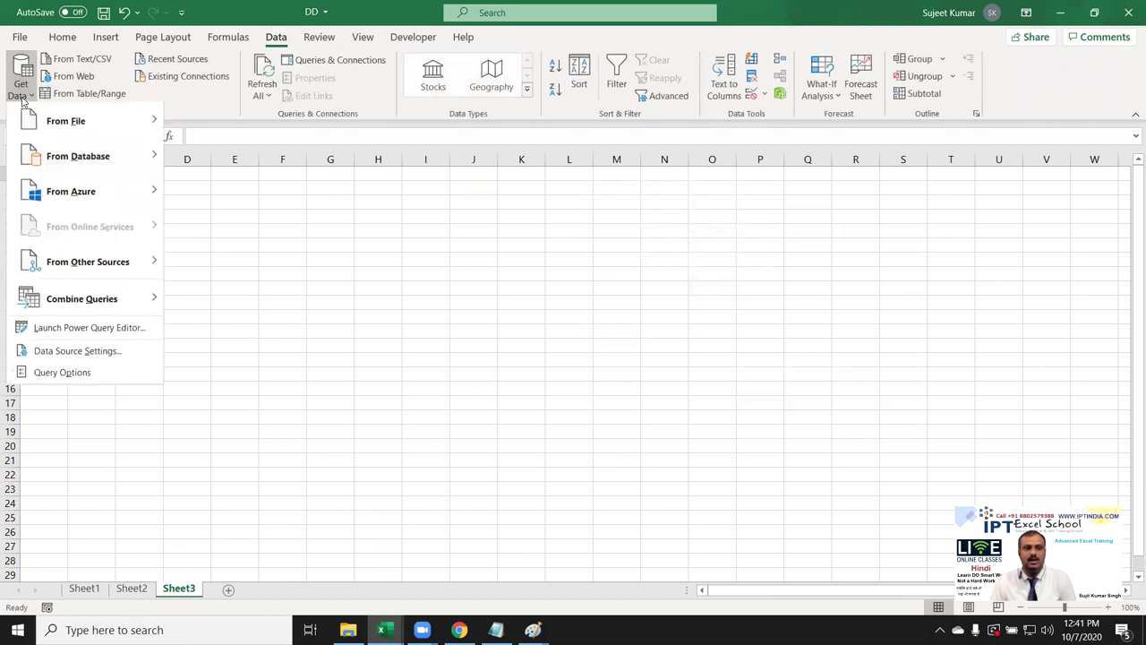
mouse_move(56, 120)
click(207, 131)
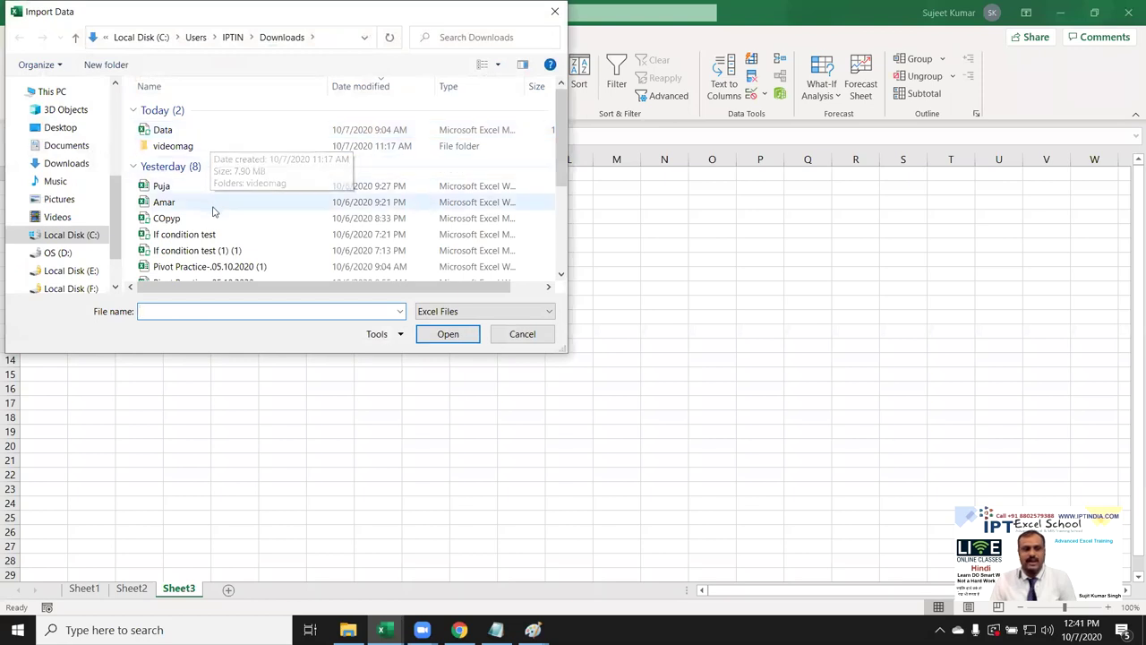
click(67, 163)
scroll(217, 222, down, 2)
click(219, 198)
click(438, 336)
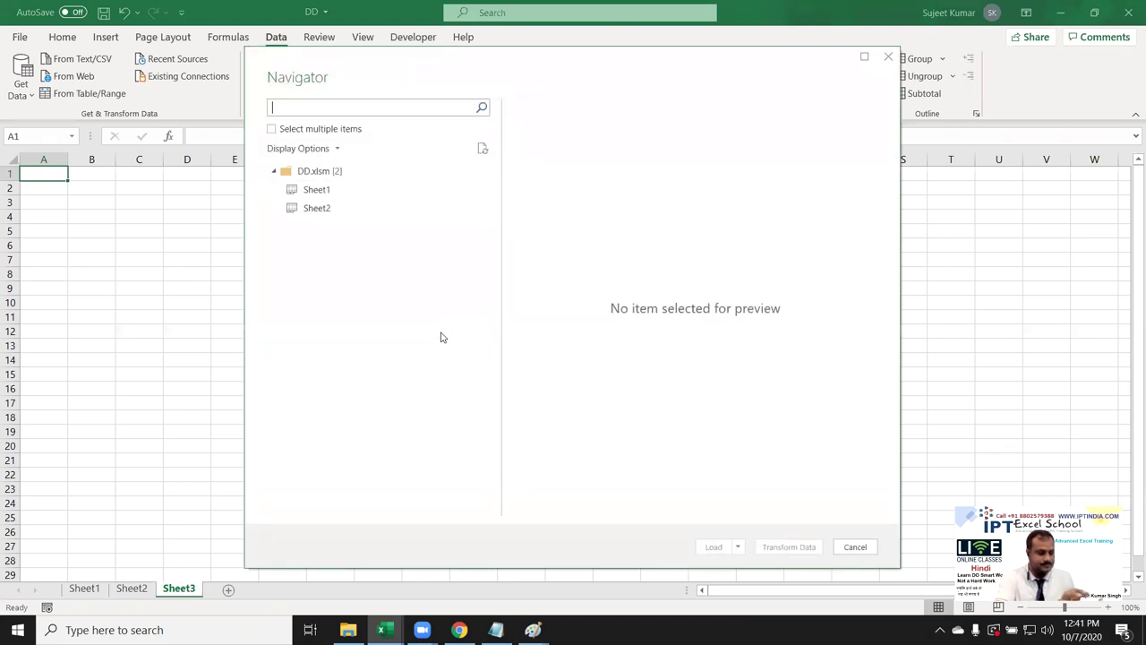
Step: Select Sheet1 in the Navigator to preview its dates and YES/NO/N/A entries
click(315, 192)
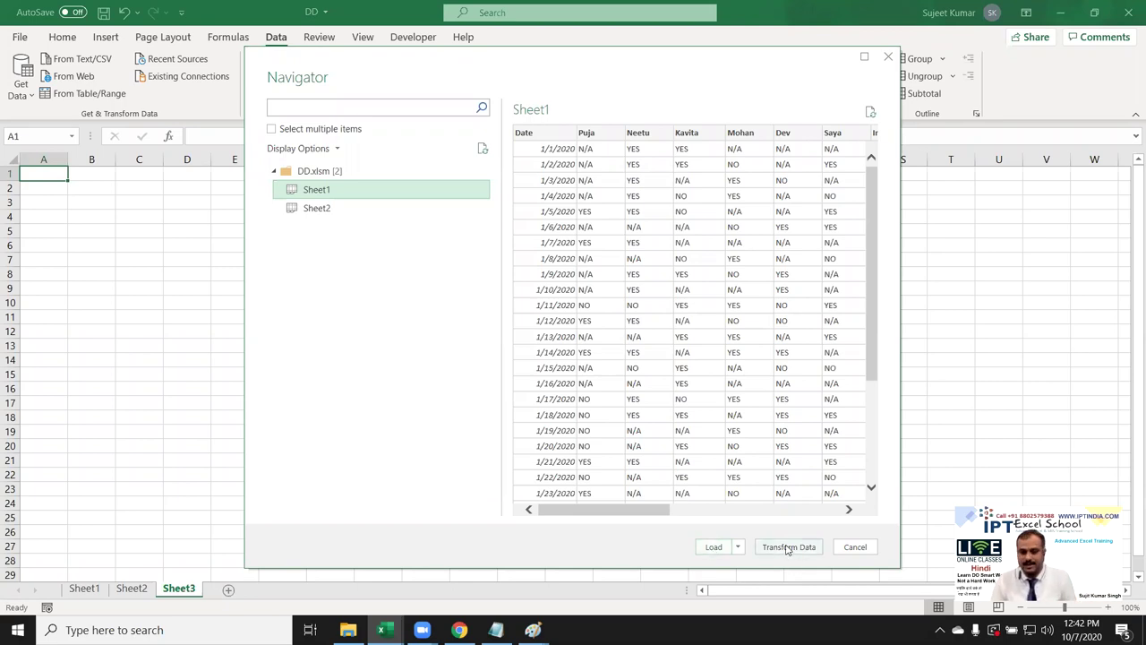
Step: Open Sheet1 in the Power Query Editor and select the Puja-to-Pankaj name columns, excluding Date
click(787, 547)
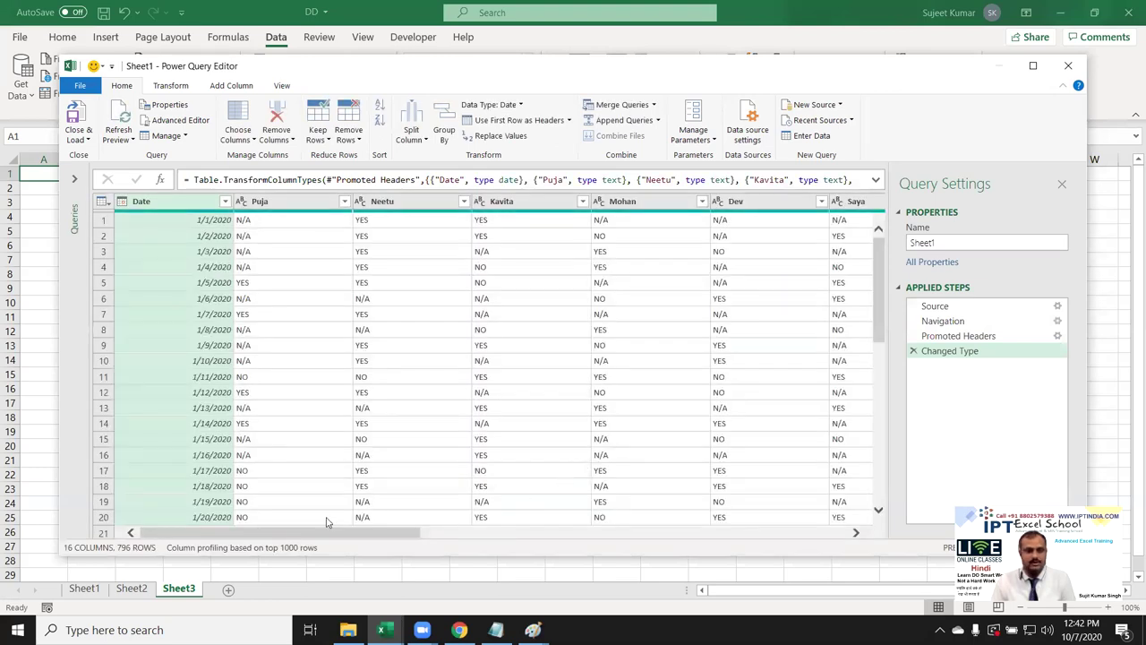
drag(323, 534, 776, 543)
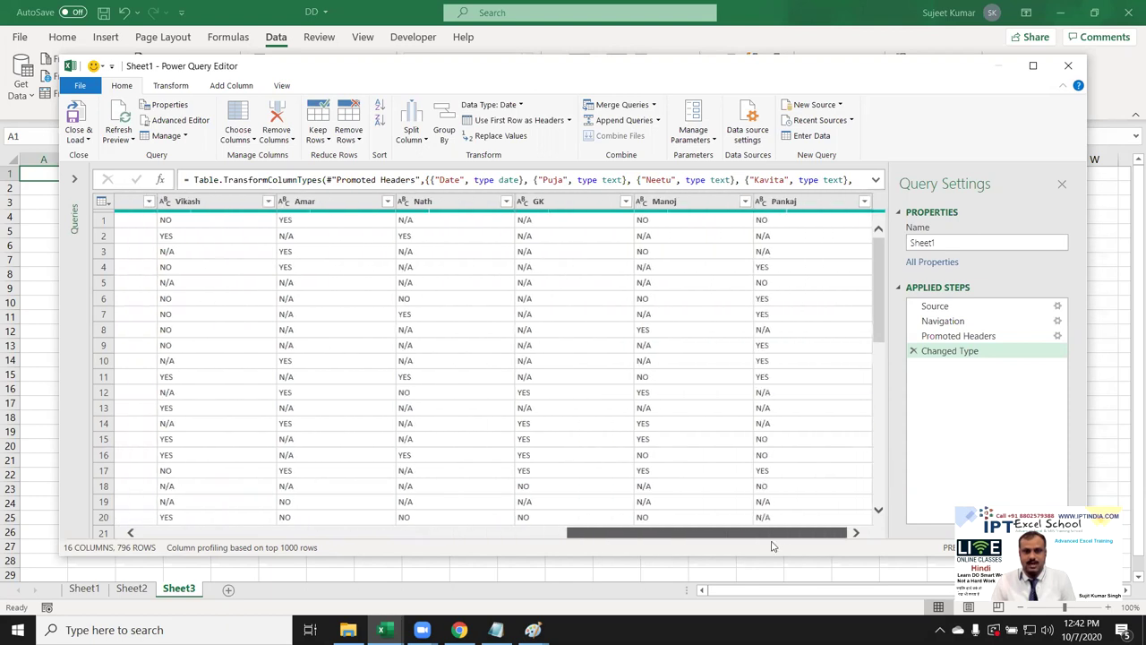
click(809, 202)
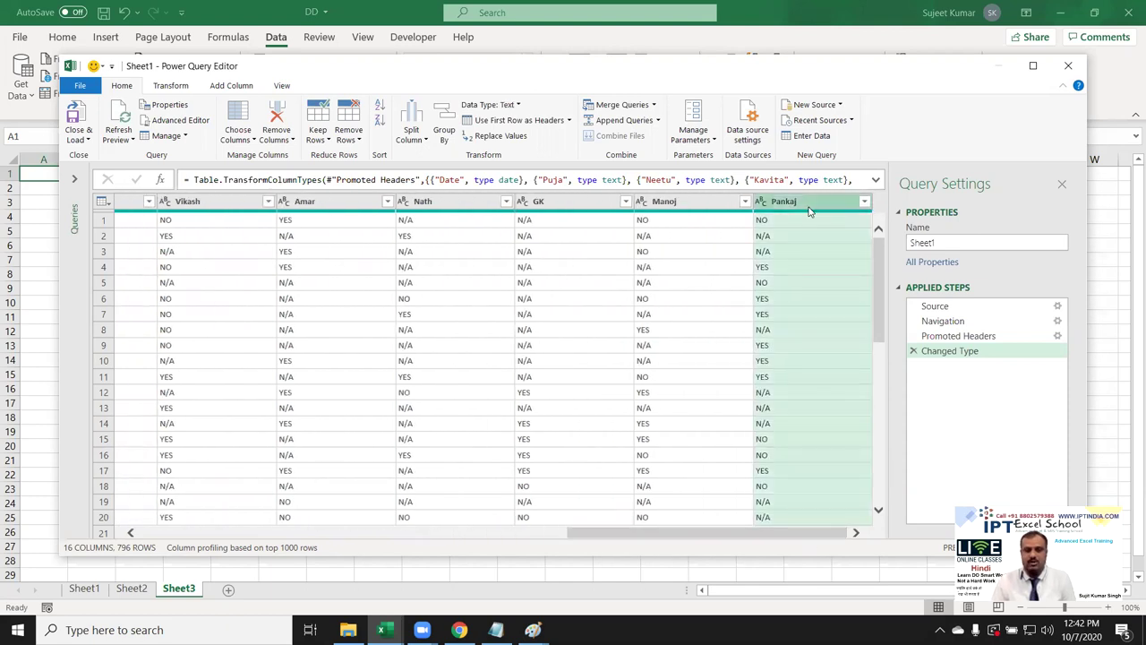
key(shift+Left)
key(shift+Left)
key(shift+Left)
key(shift+Left)
key(shift+Left)
key(shift+Left)
key(shift+Left)
key(shift+Left)
key(shift+Left)
key(shift+Left)
key(shift+Left)
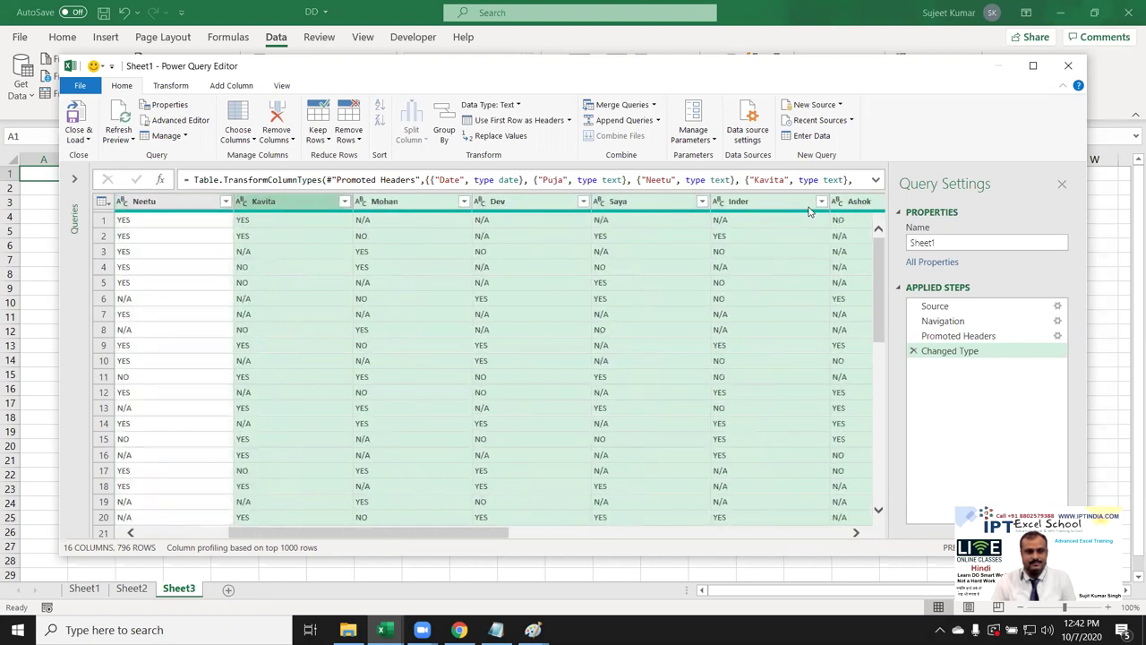
key(shift+Left)
key(shift+Left)
key(shift+Left)
key(shift+Right)
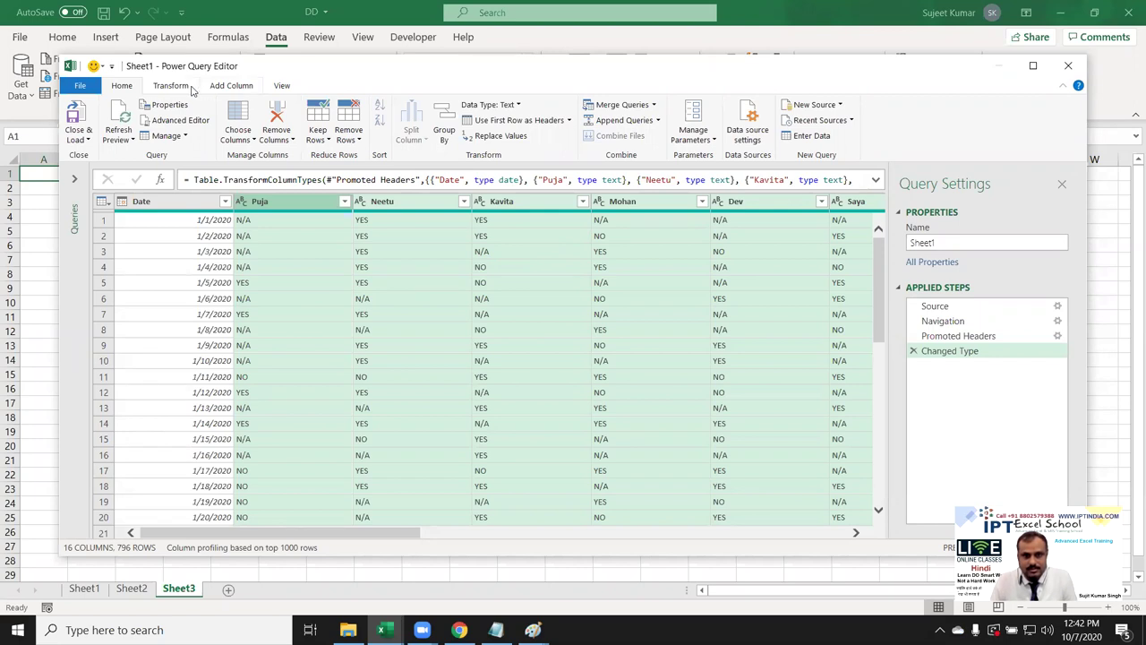
click(164, 88)
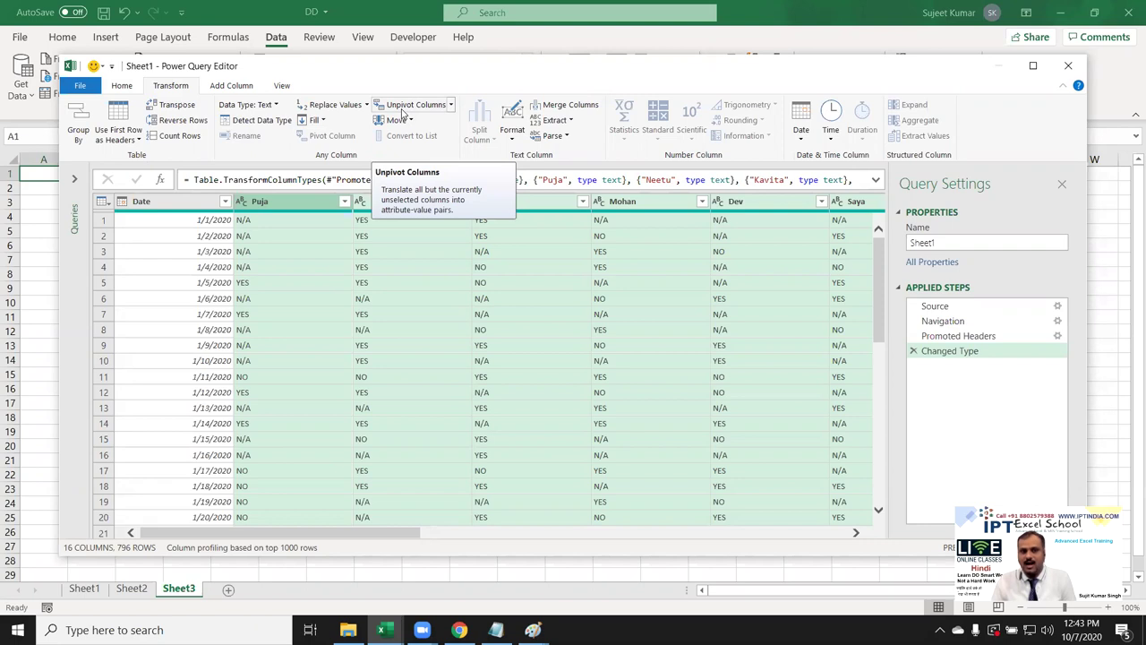
Step: Unpivot the name columns into Date, Attribute and Value, and scroll through the result
click(405, 105)
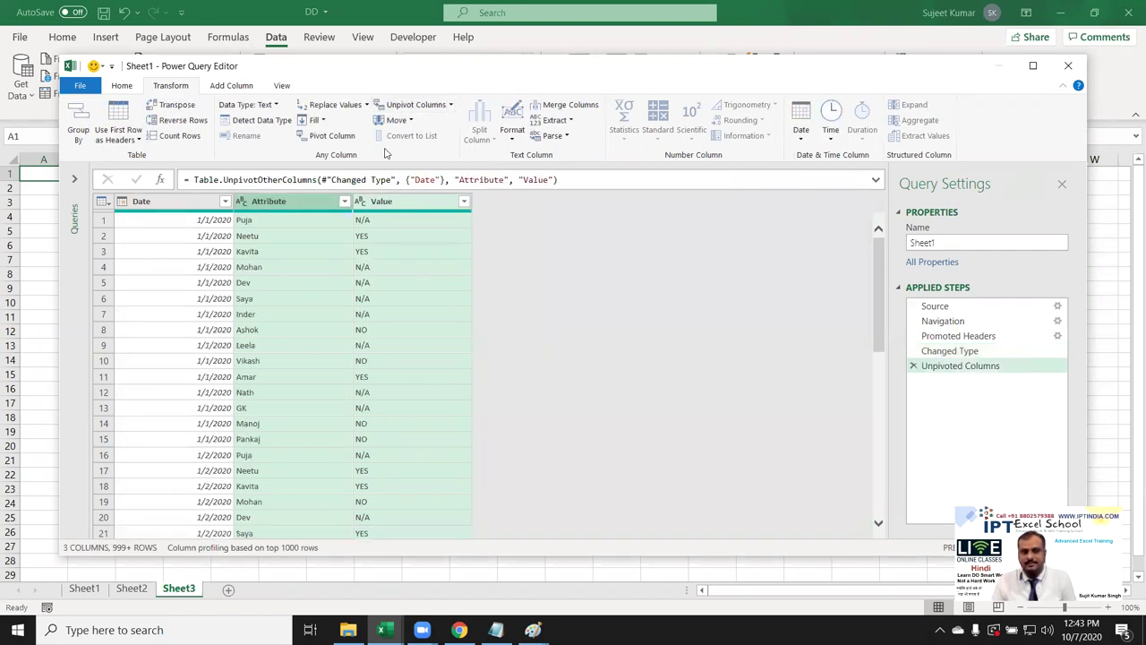
click(256, 236)
scroll(266, 280, down, 4)
scroll(266, 281, down, 6)
scroll(267, 280, down, 6)
scroll(266, 280, down, 6)
scroll(266, 280, down, 6)
scroll(266, 280, up, 6)
scroll(266, 281, up, 6)
scroll(266, 280, up, 6)
scroll(266, 281, up, 6)
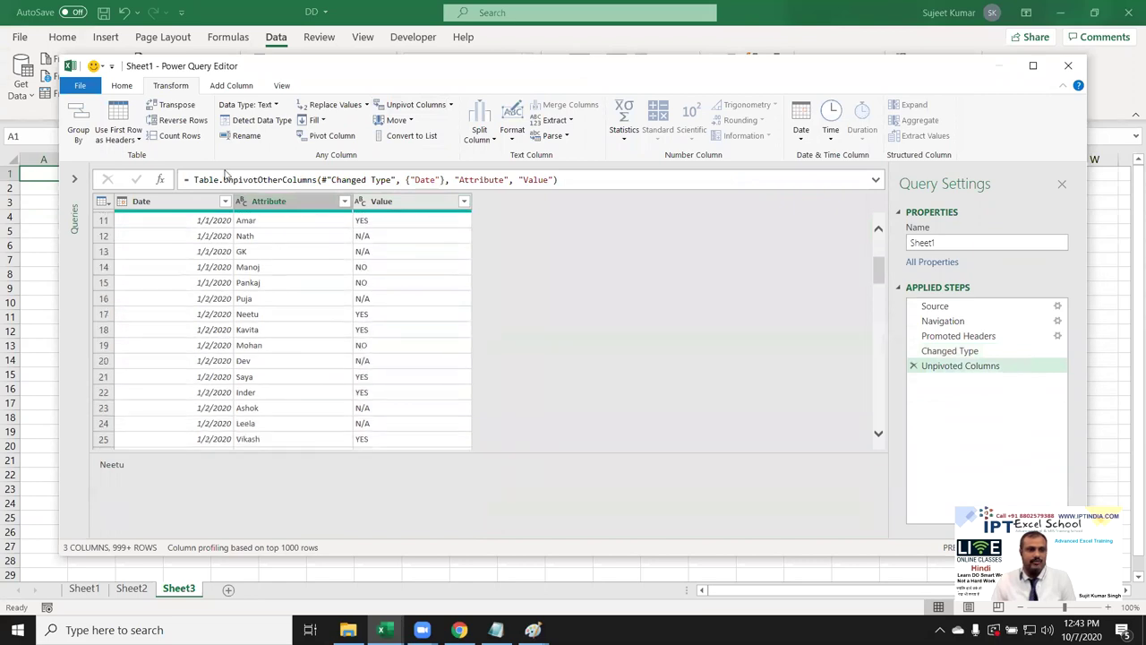
click(127, 87)
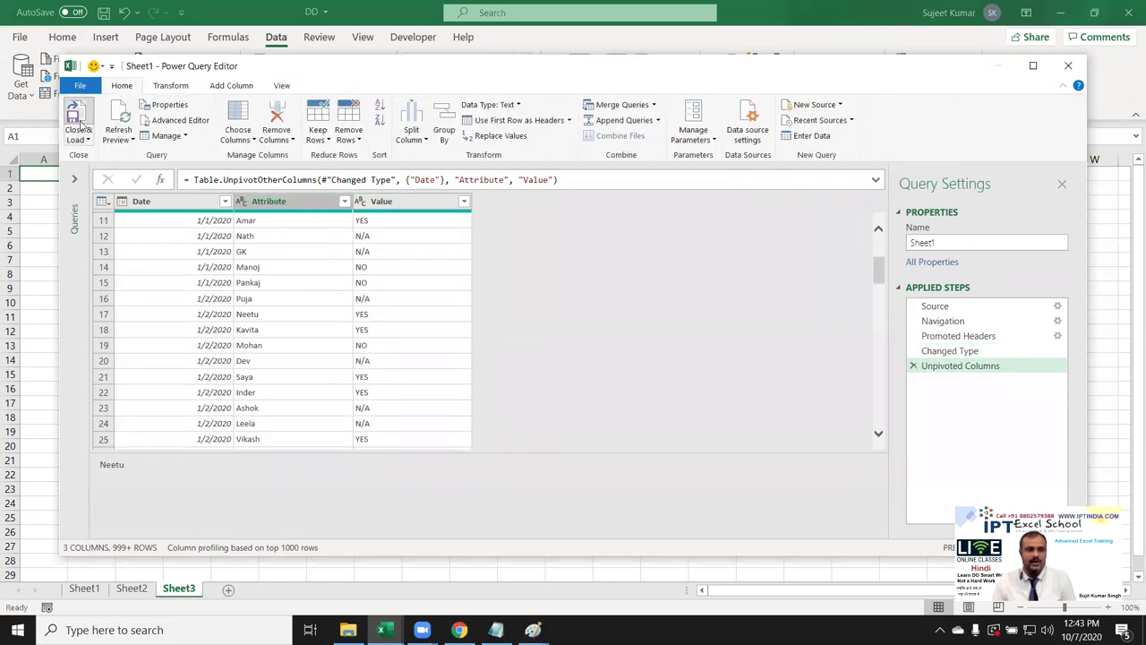
Step: Close the Power Query Editor and load the unpivoted query to a worksheet
click(78, 118)
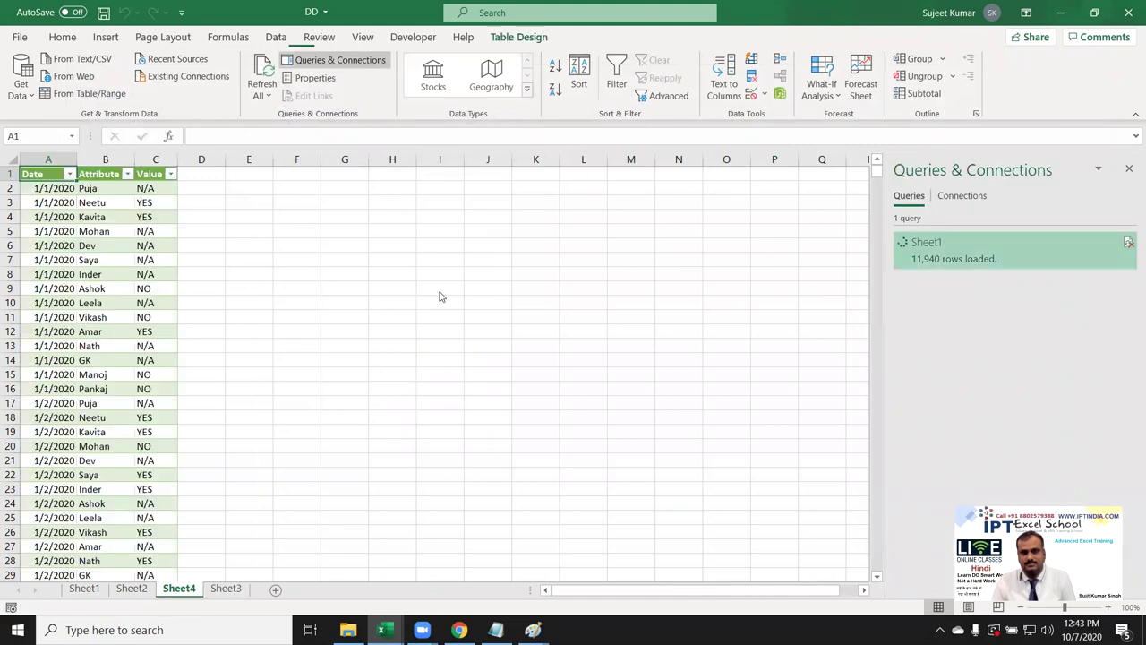
Step: Insert a PivotTable on new Sheet5 with Attribute as rows, Value as columns, and a count of Value
click(104, 38)
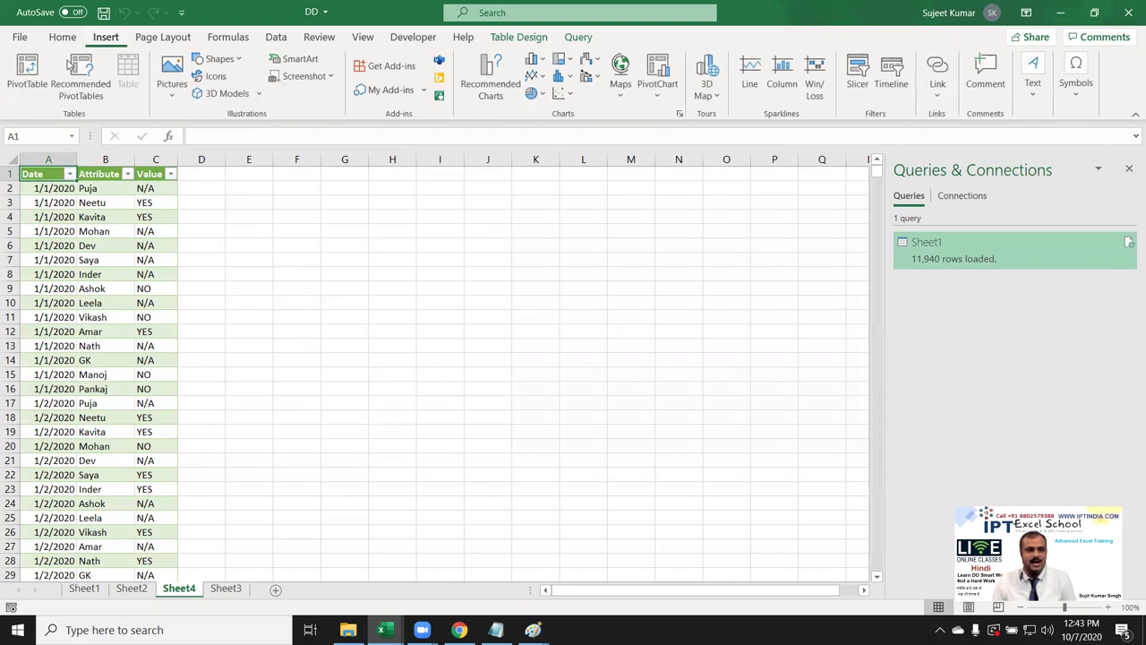
click(29, 76)
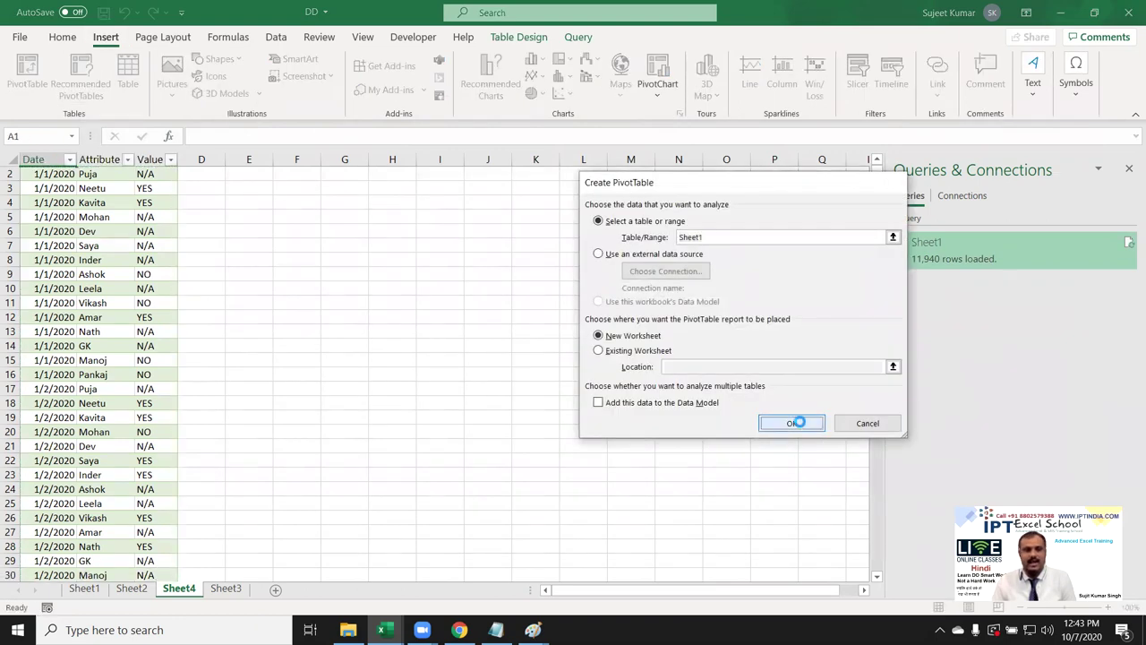
click(799, 421)
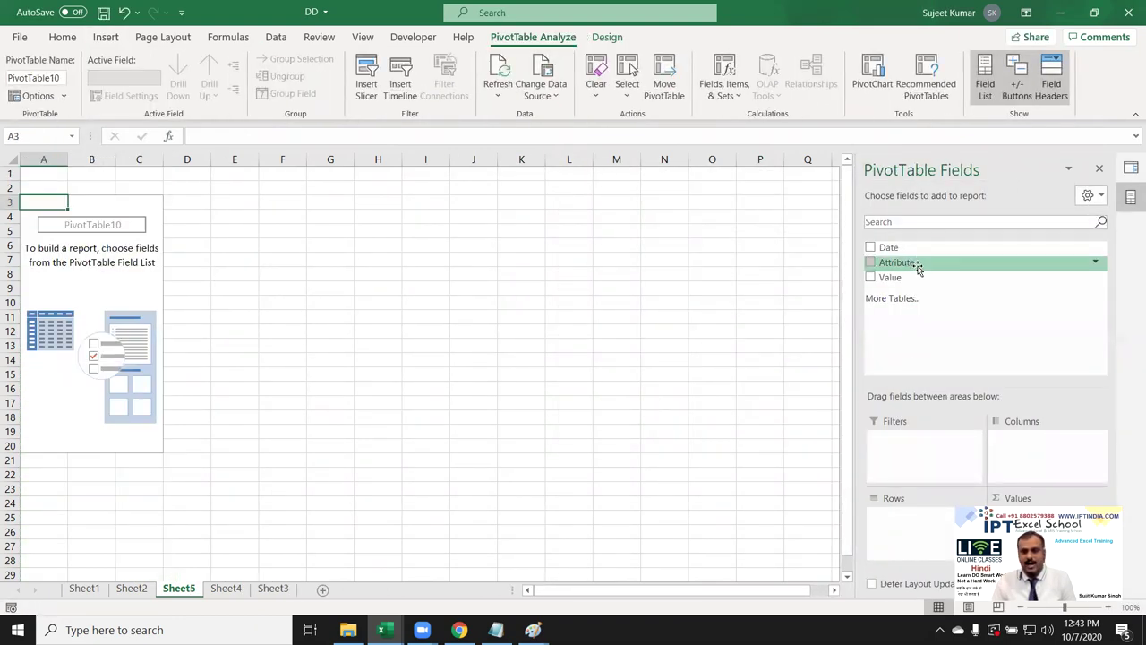
drag(918, 270, 949, 498)
drag(892, 278, 1030, 459)
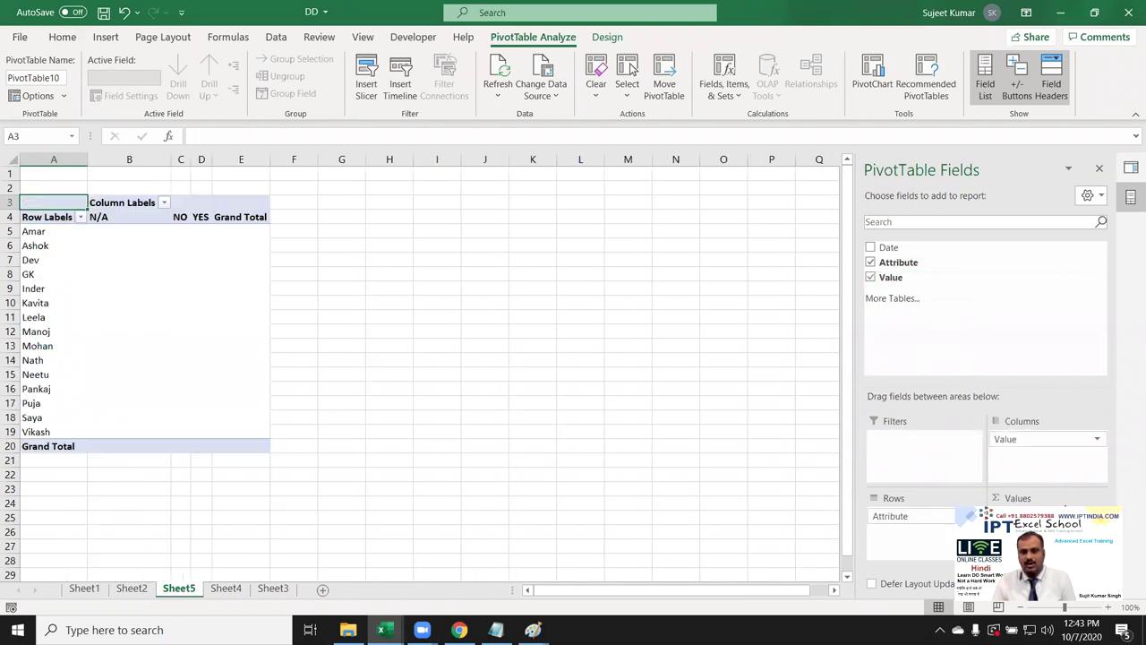
drag(892, 277, 1046, 544)
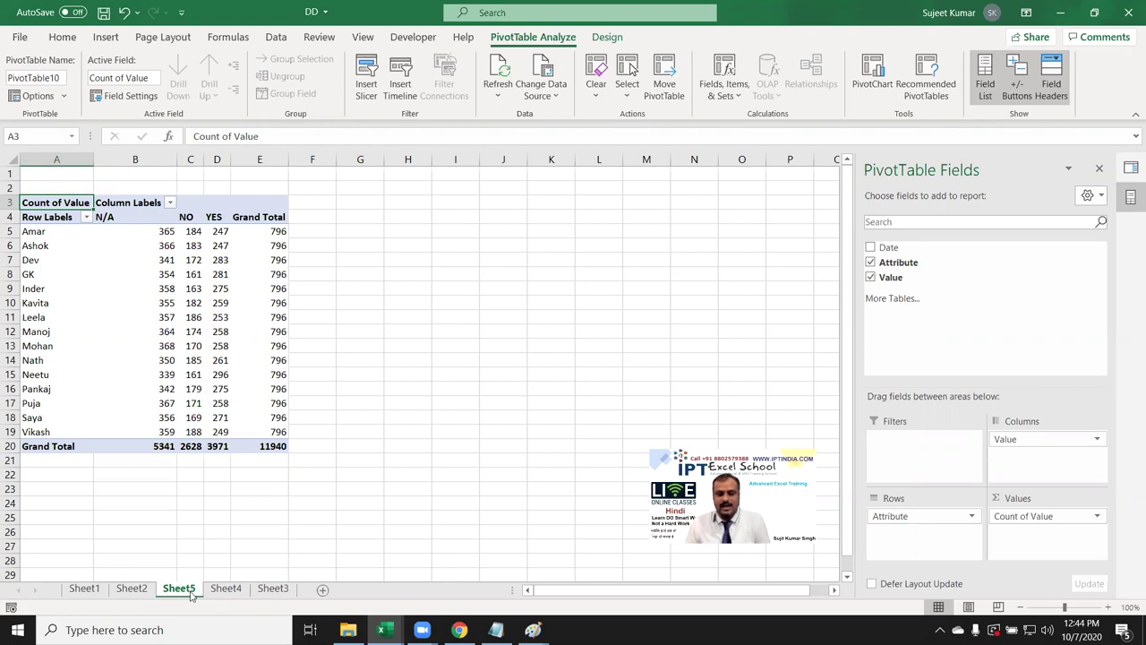
Step: Close the DD.xlsm workbook without saving its changes
click(220, 589)
click(143, 591)
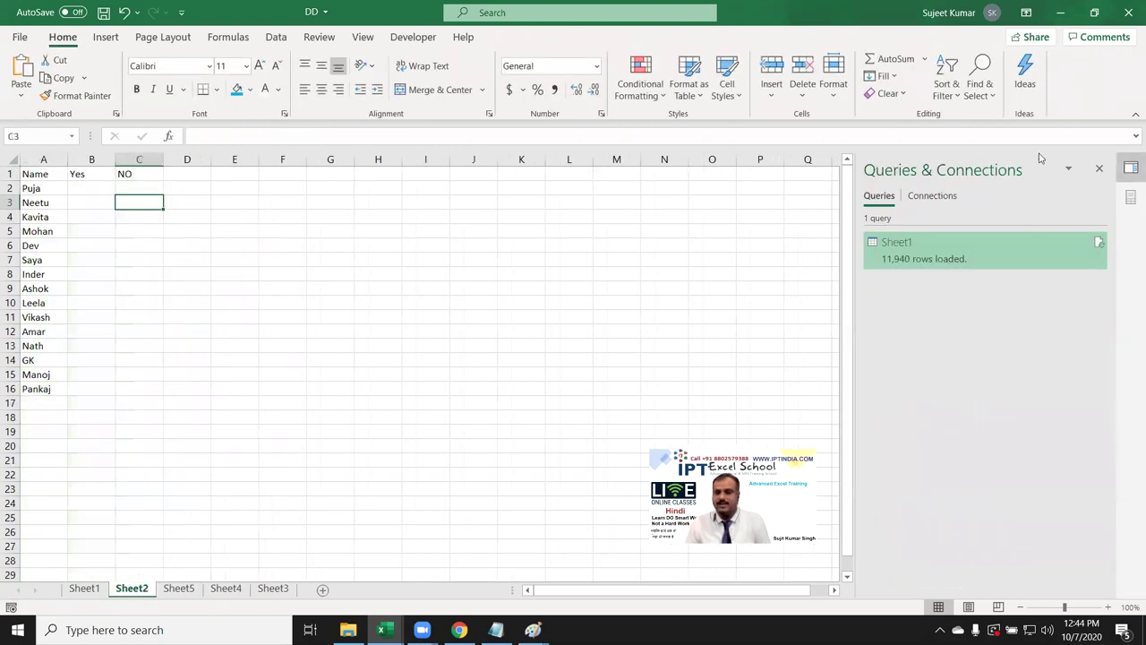
click(1129, 13)
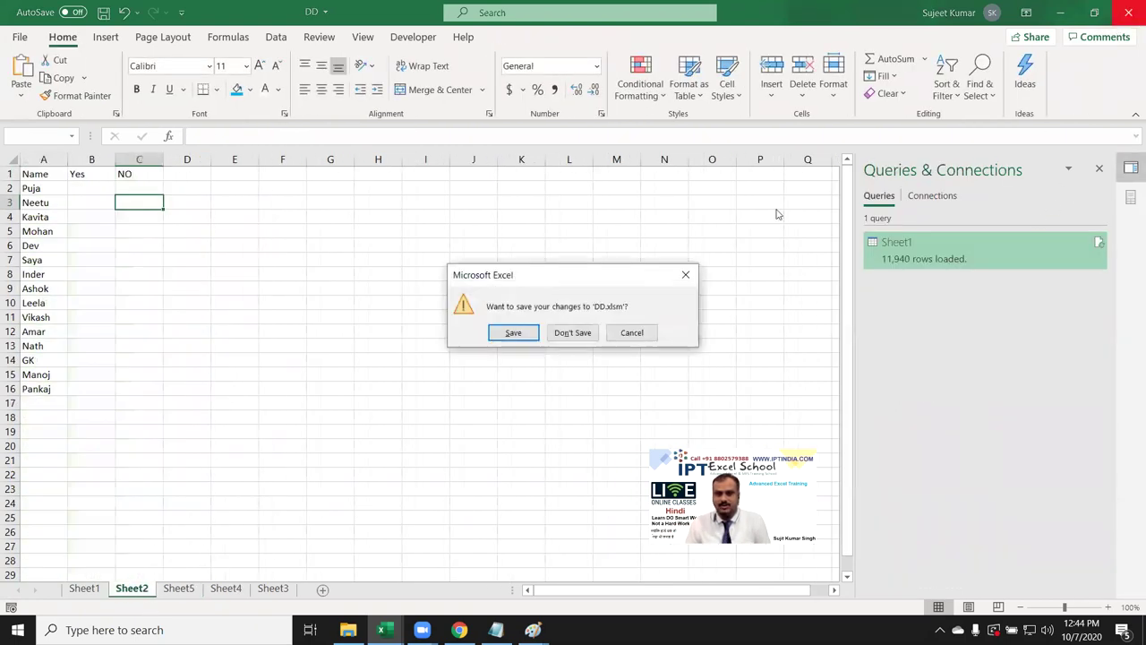
click(588, 333)
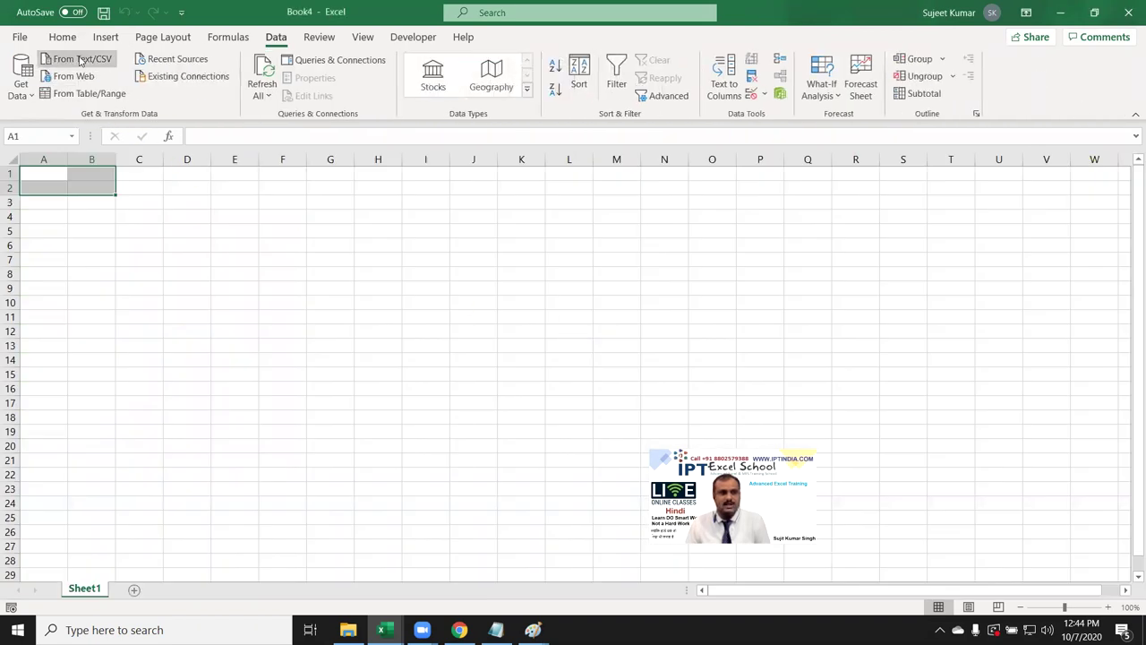
Step: Paste the copied picture into Book4 and add a new blank Sheet2
click(63, 37)
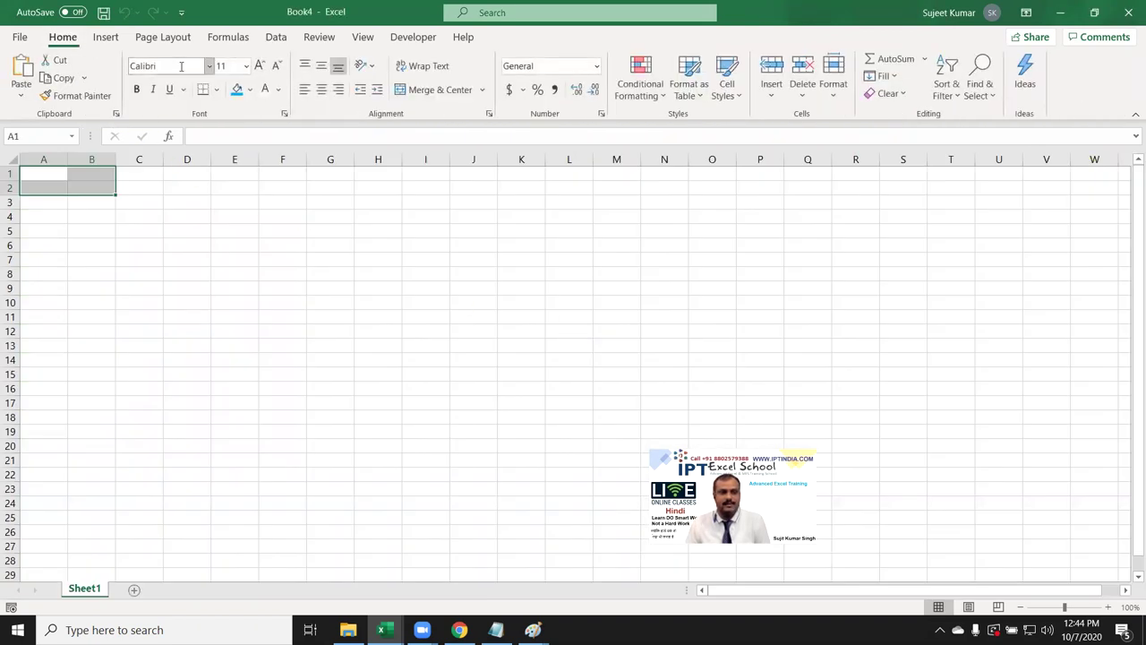
click(21, 97)
click(138, 241)
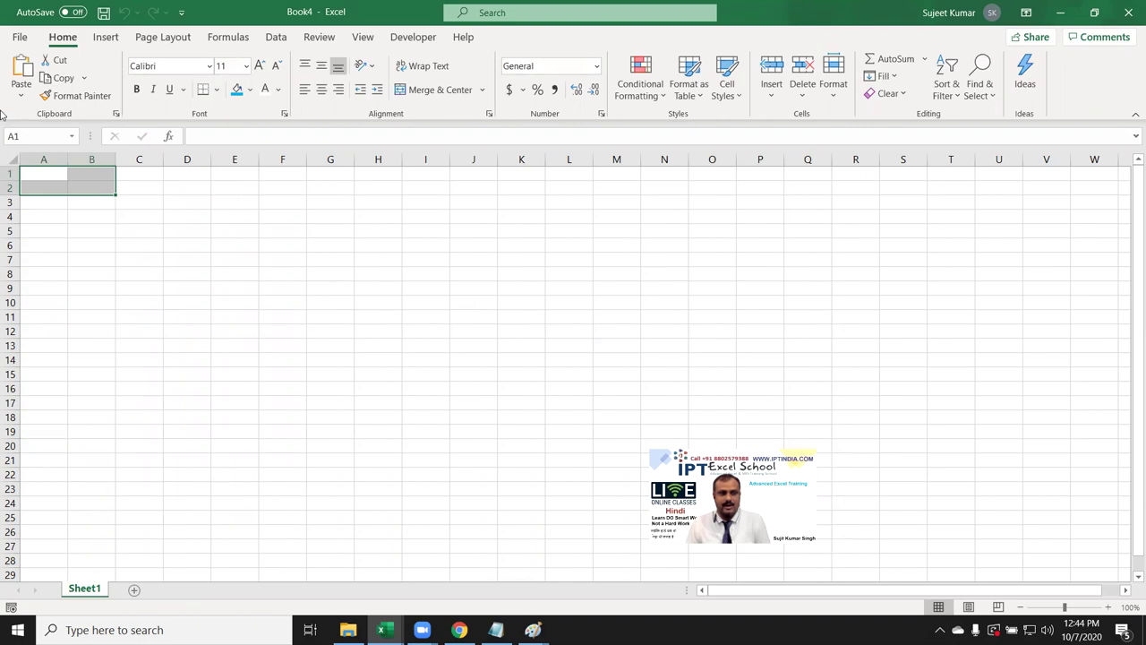
click(18, 39)
click(21, 45)
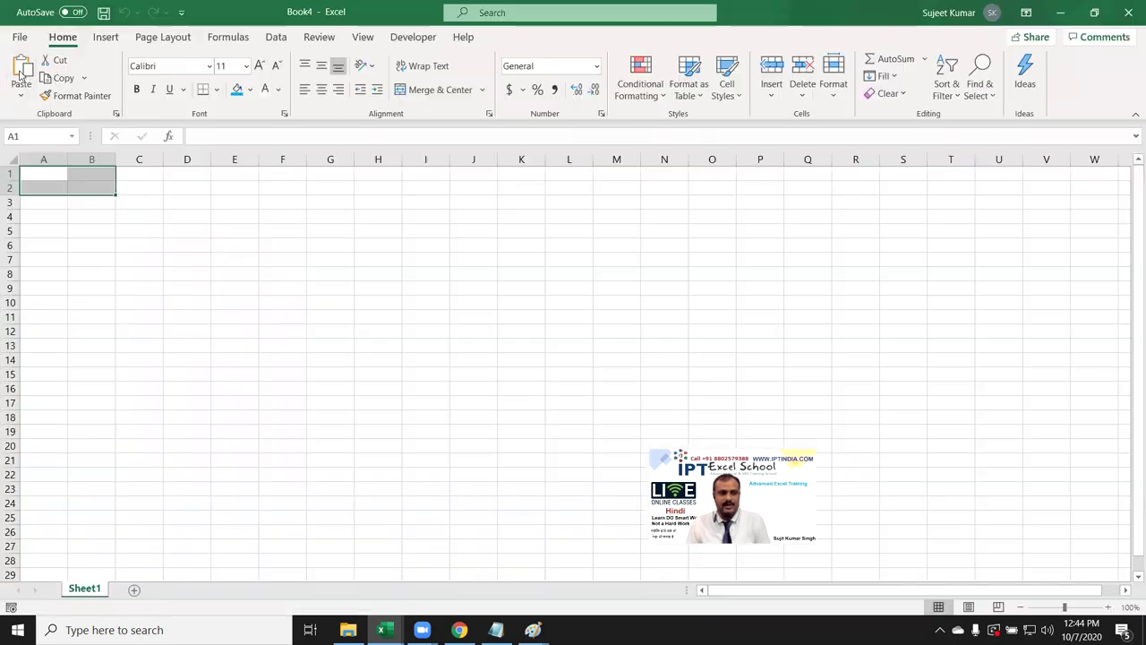
click(21, 71)
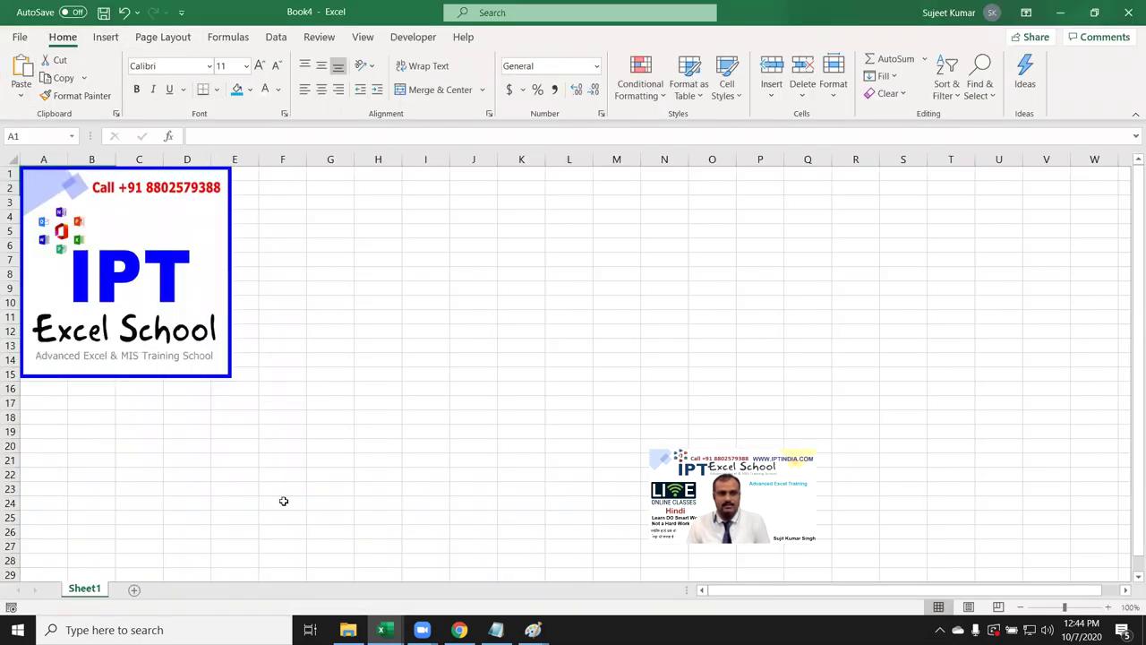
click(131, 590)
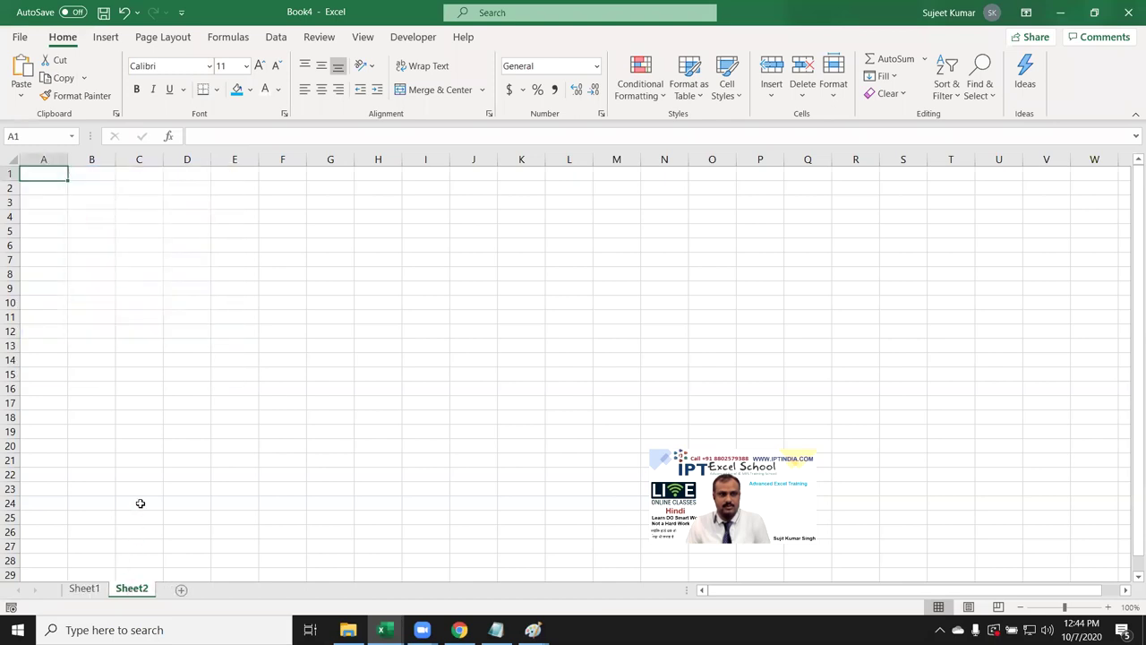
click(276, 36)
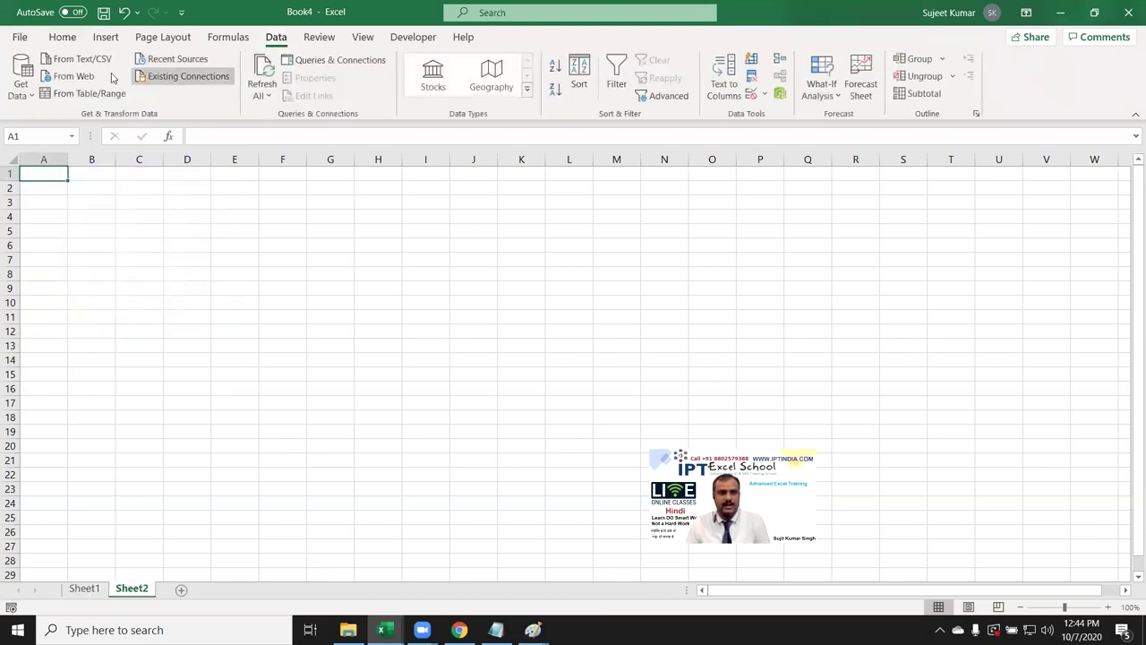
Step: Import the Data workbook from the Downloads folder using Get Data > From File > From Workbook
click(21, 85)
mouse_move(53, 122)
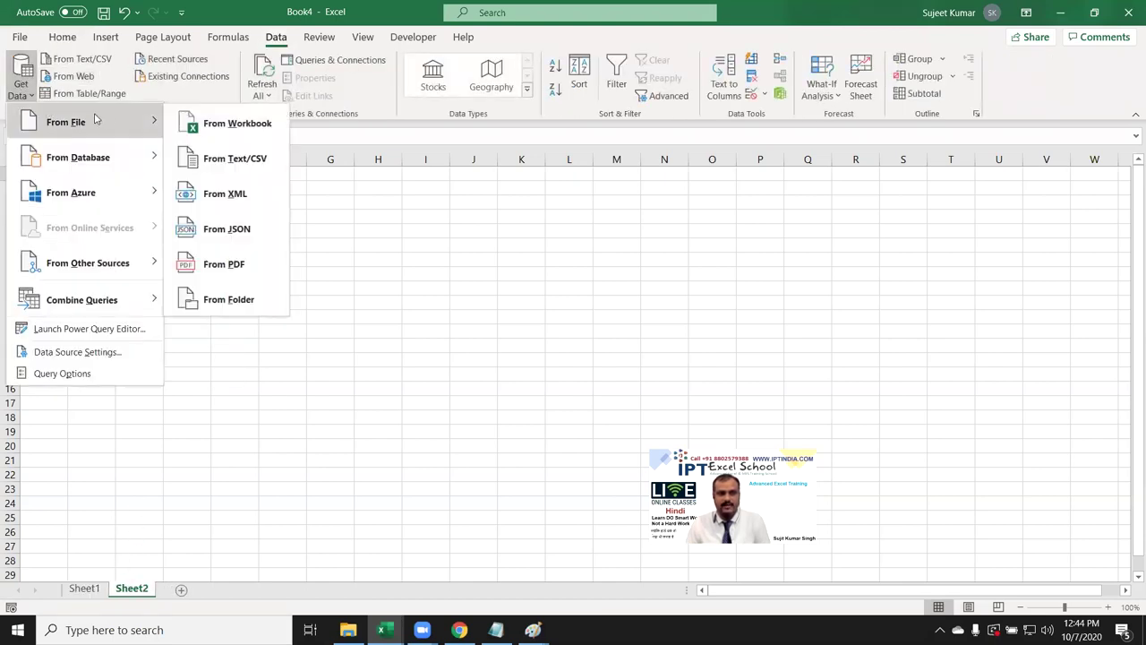
click(251, 123)
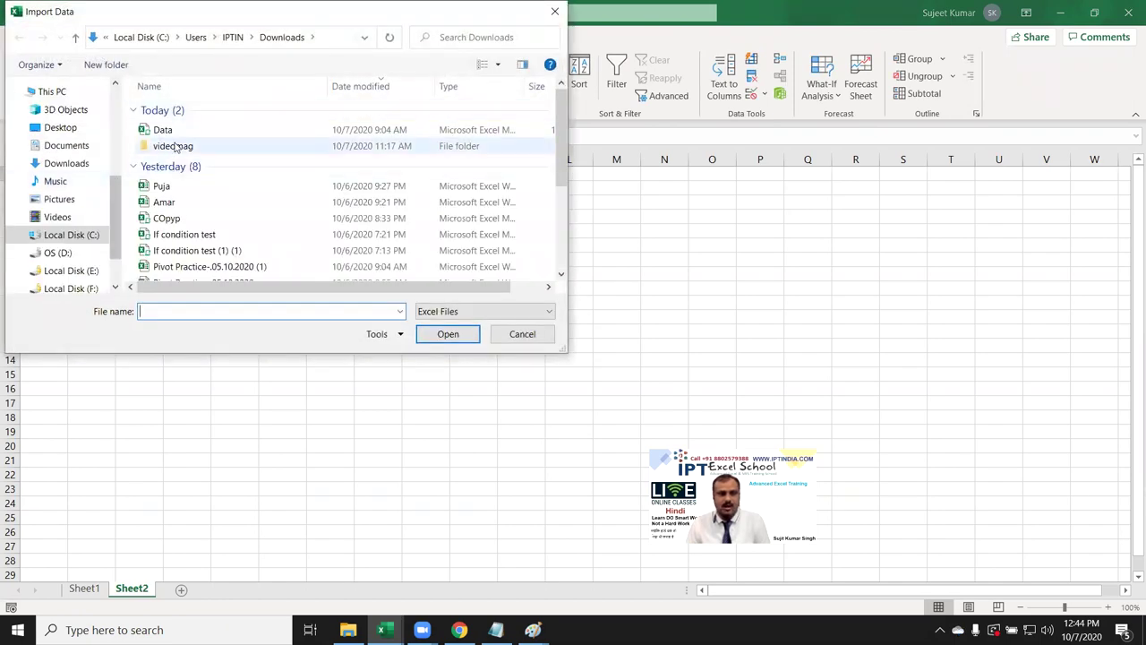
click(177, 133)
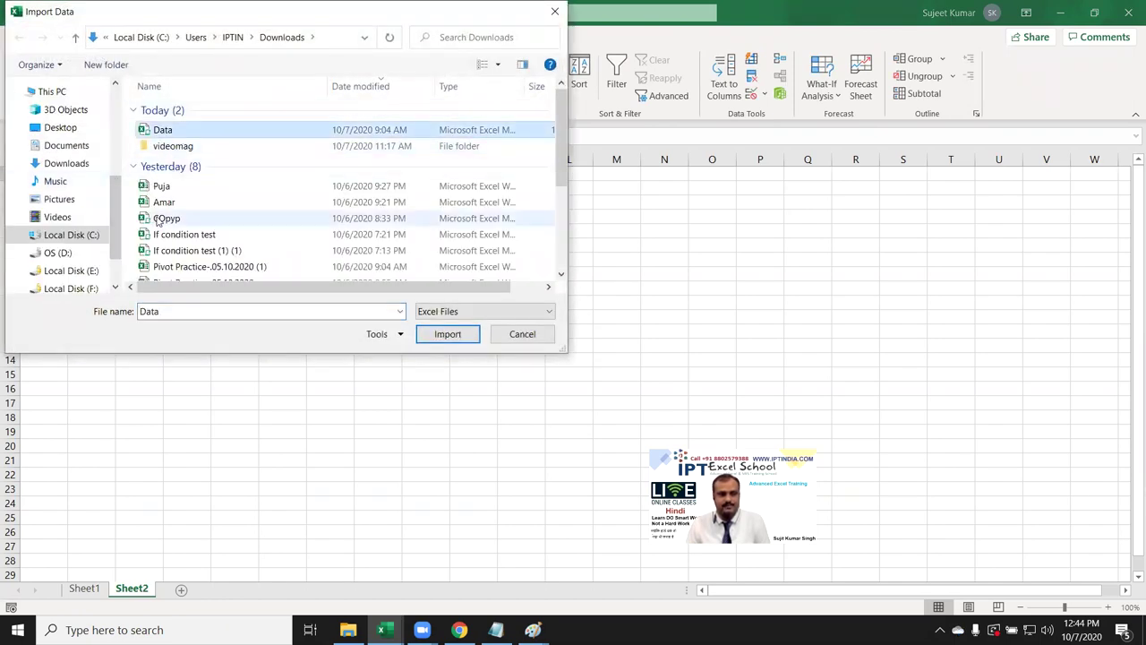
scroll(158, 220, down, 3)
scroll(160, 242, up, 3)
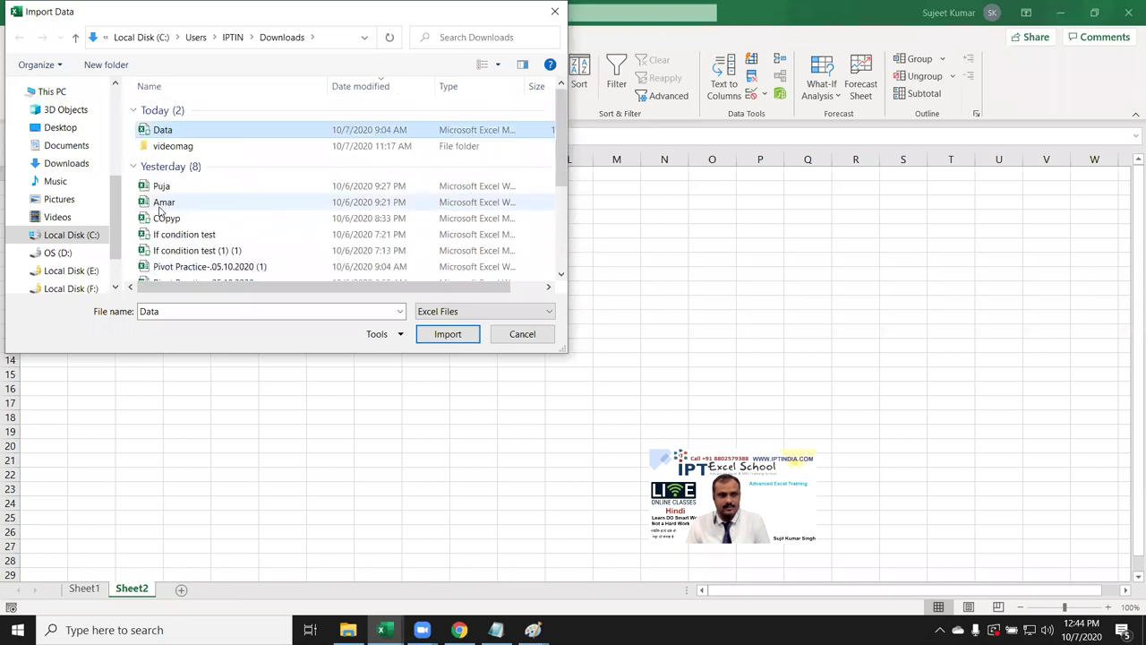
click(460, 338)
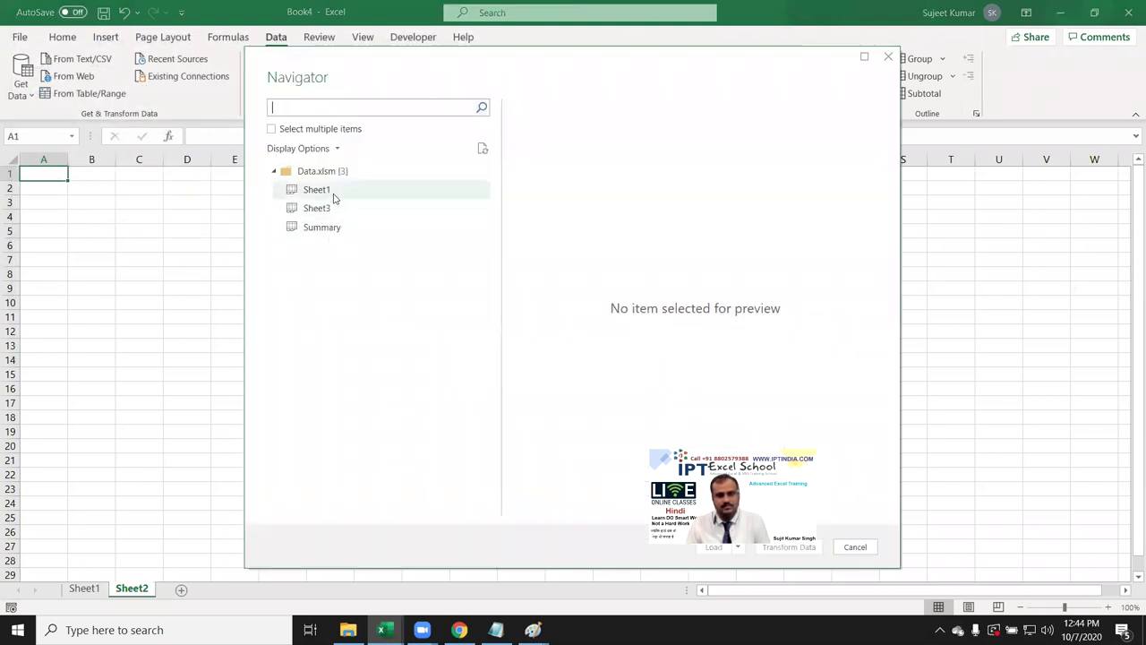
Step: Preview Data.xlsm's Sheet1 in the Navigator and send it to the Power Query Editor with Transform Data
click(333, 193)
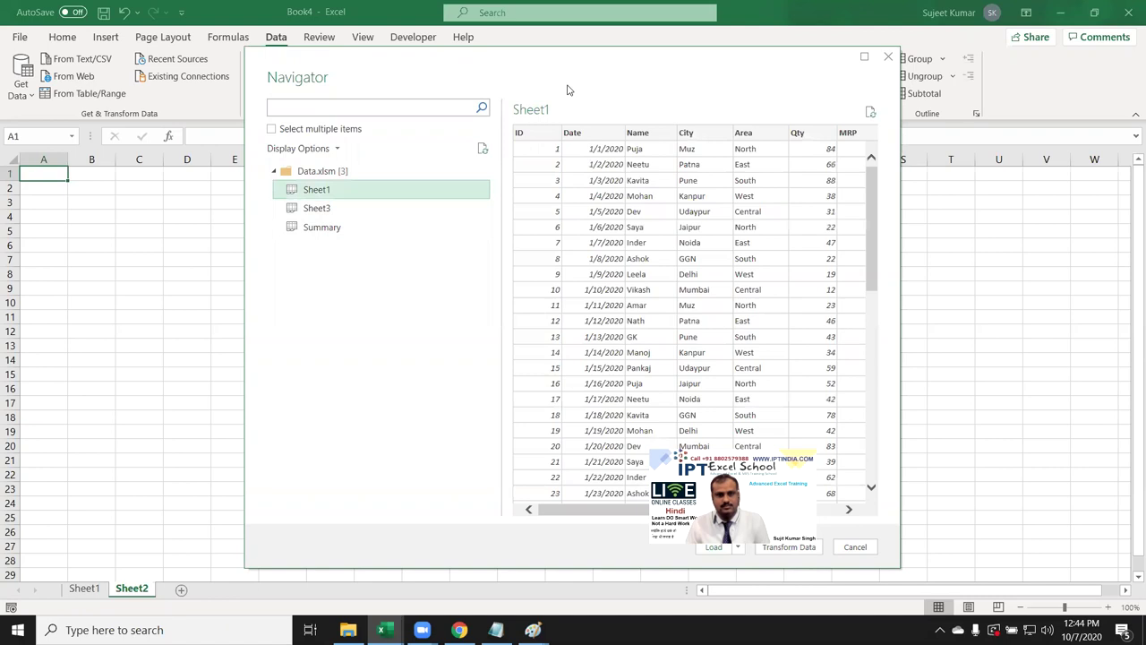
drag(383, 74, 186, 60)
mouse_move(463, 493)
mouse_down()
mouse_move(576, 499)
mouse_move(442, 478)
mouse_up()
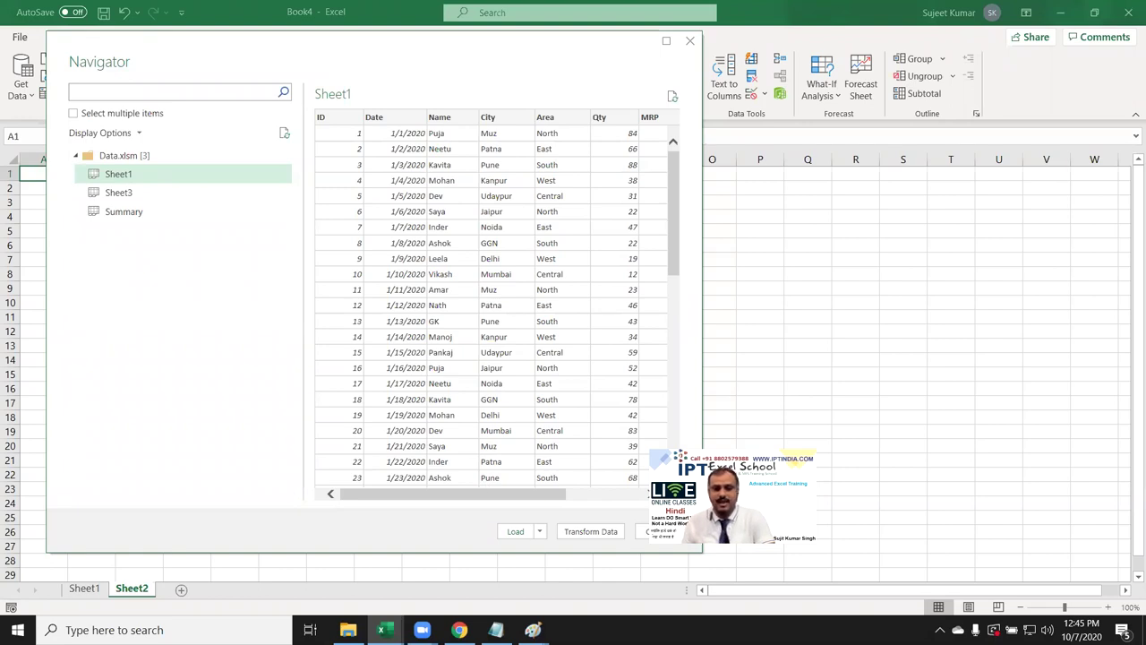
click(596, 532)
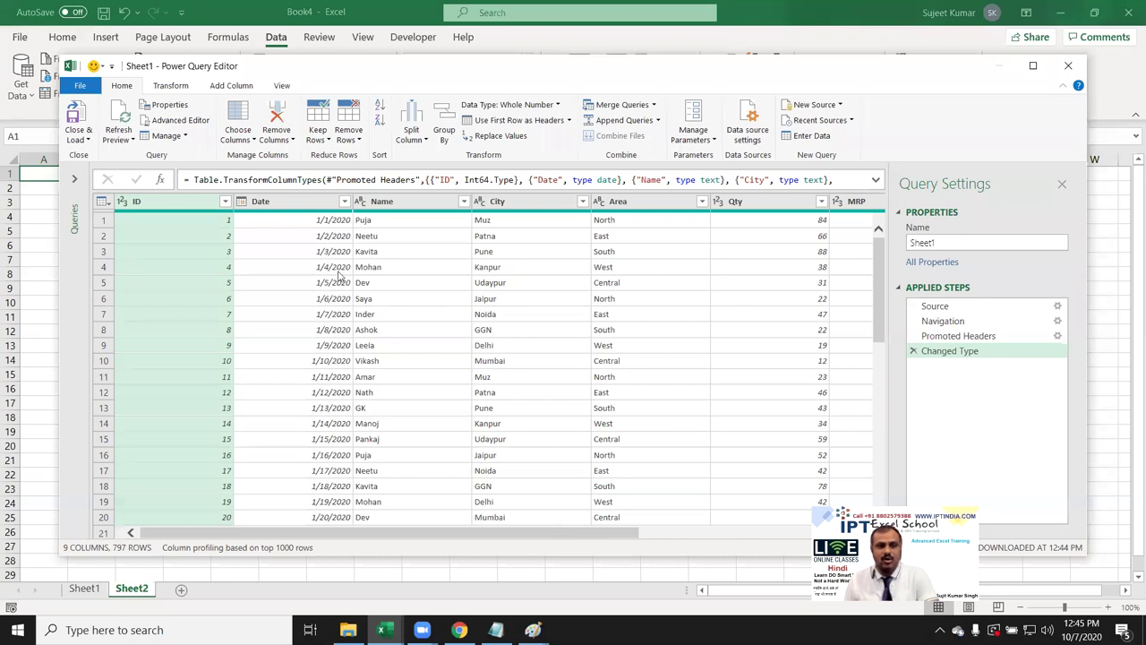
Step: Select the ID column in the Sheet1 query and open Group By
click(276, 236)
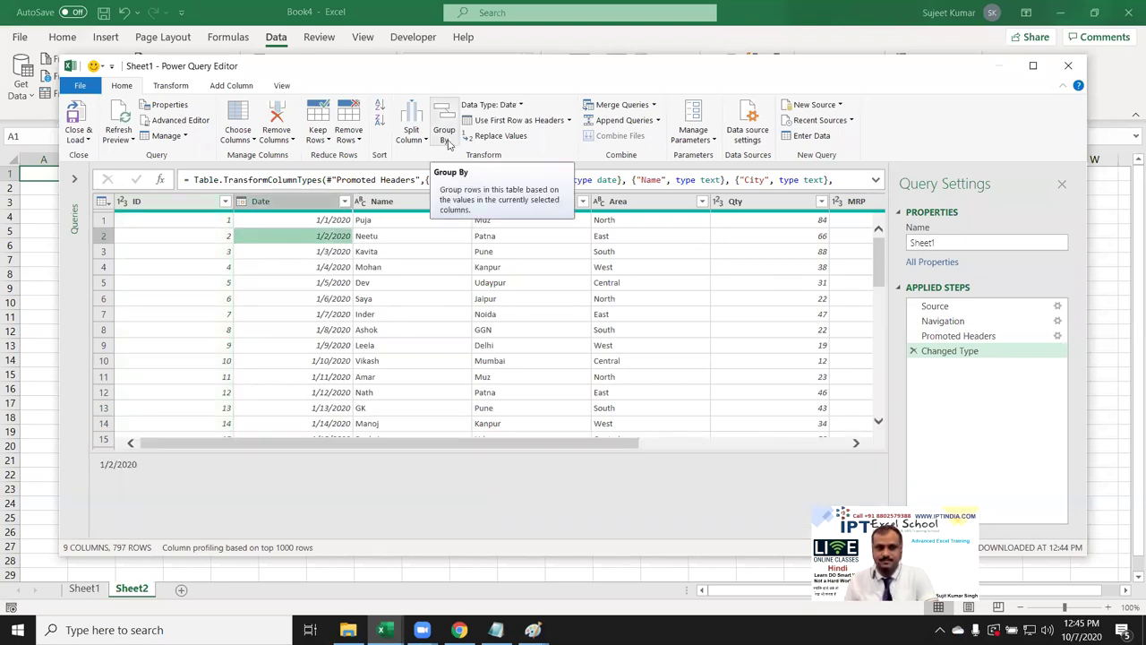
click(158, 236)
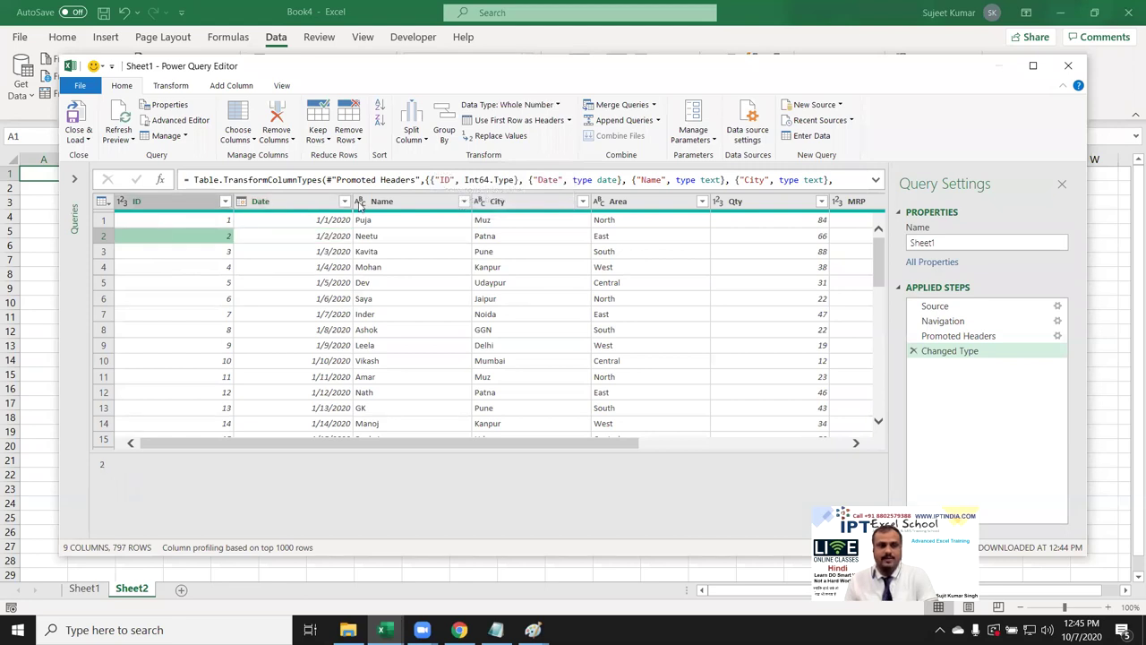
click(444, 130)
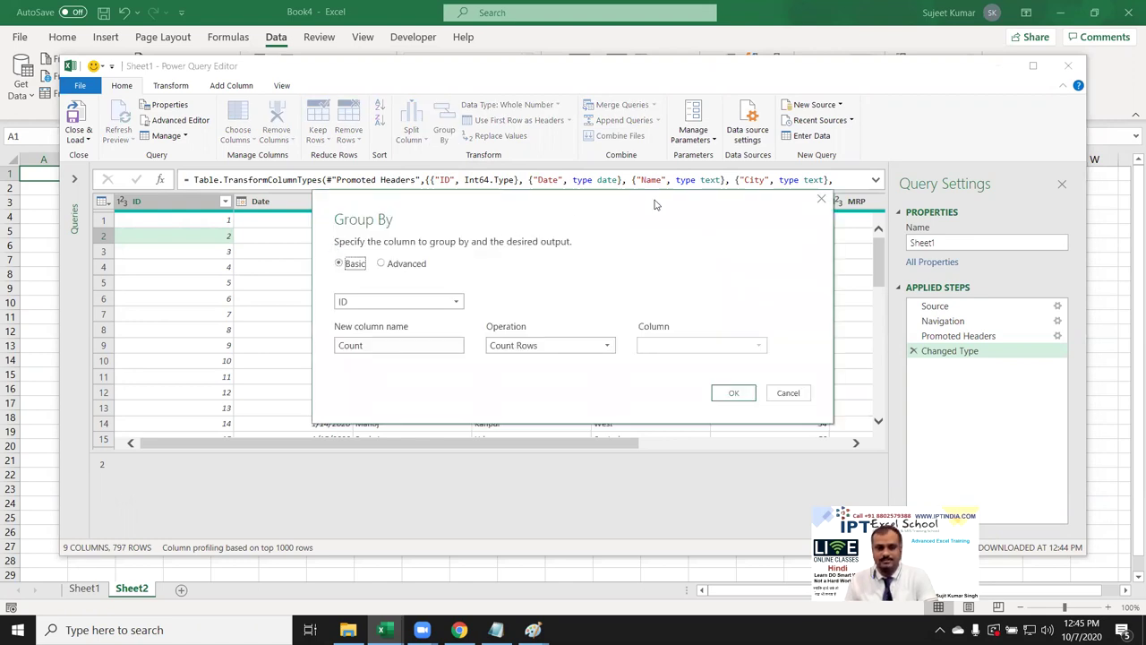
Step: In advanced Group By, group by Name with a Sales column summing Qty
click(452, 262)
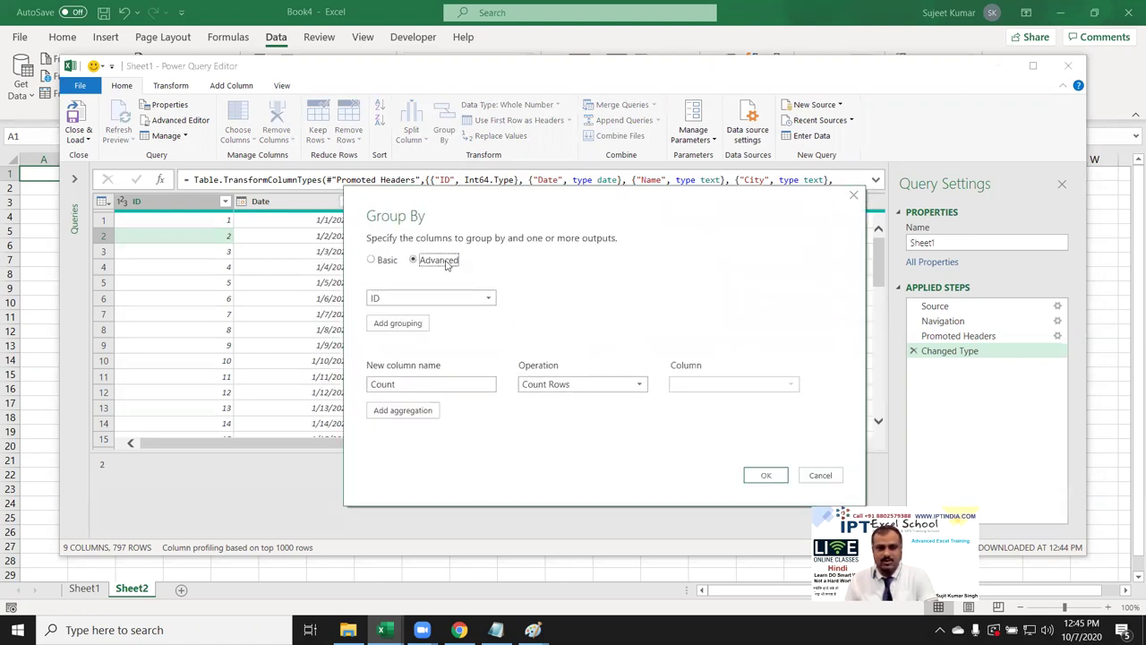
click(380, 261)
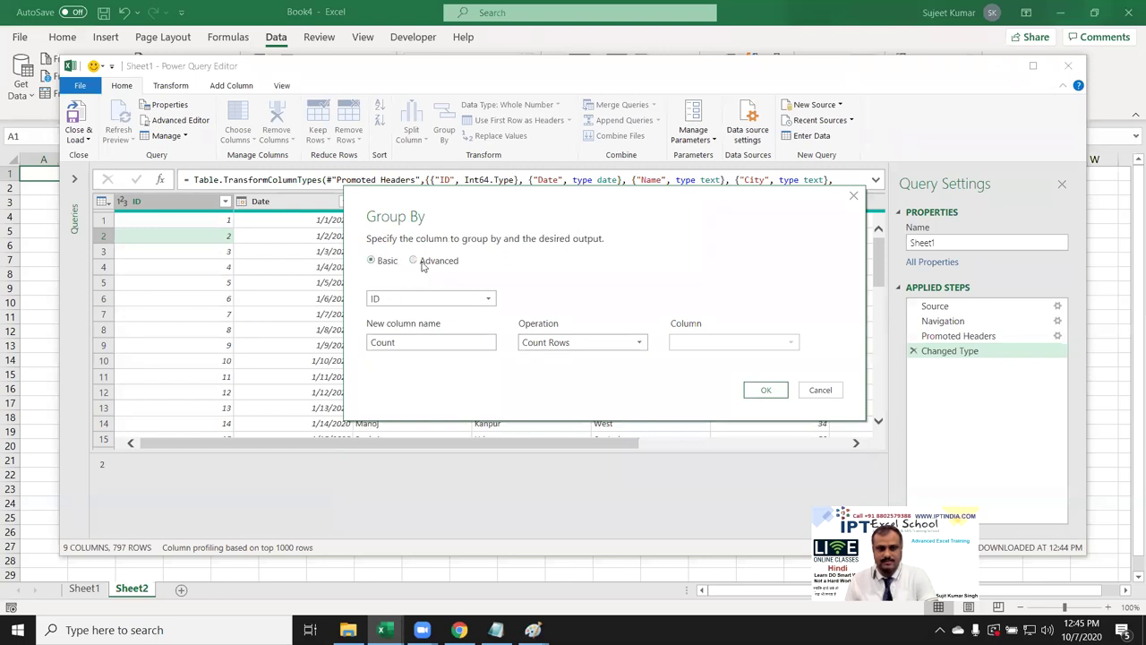
click(424, 265)
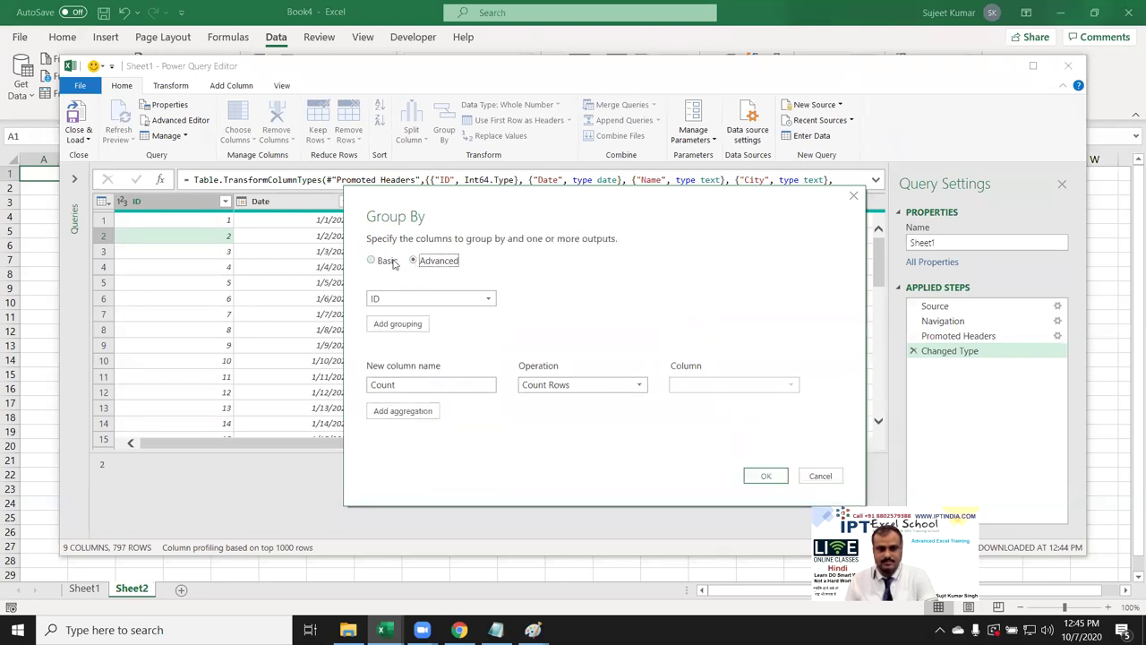
click(389, 307)
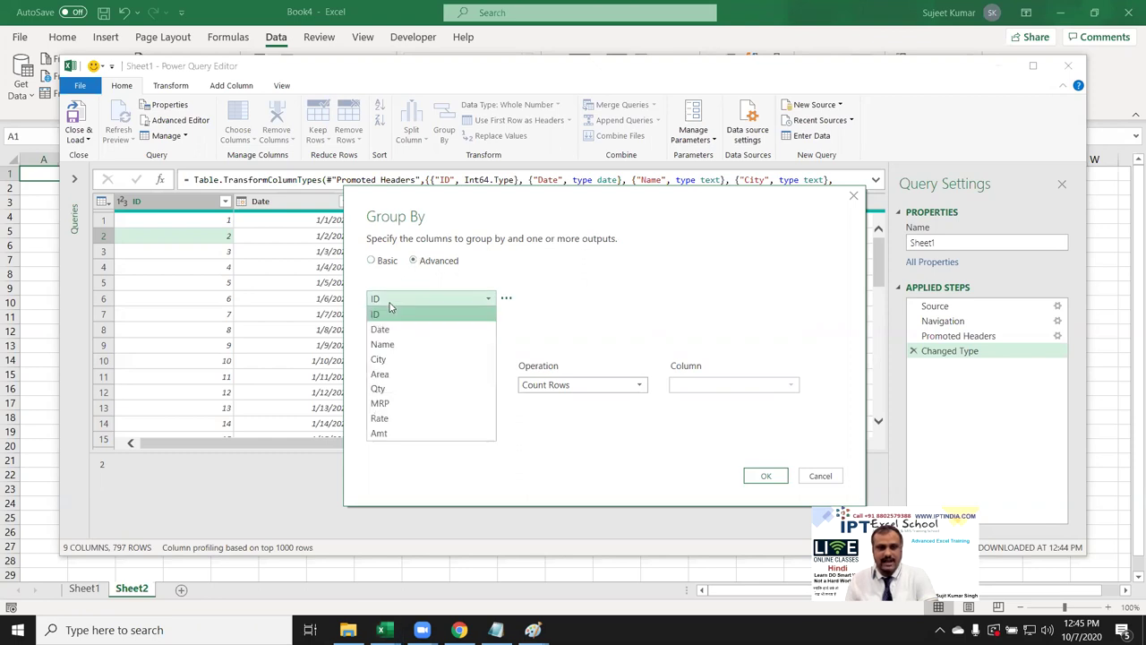
click(415, 350)
drag(448, 385, 352, 395)
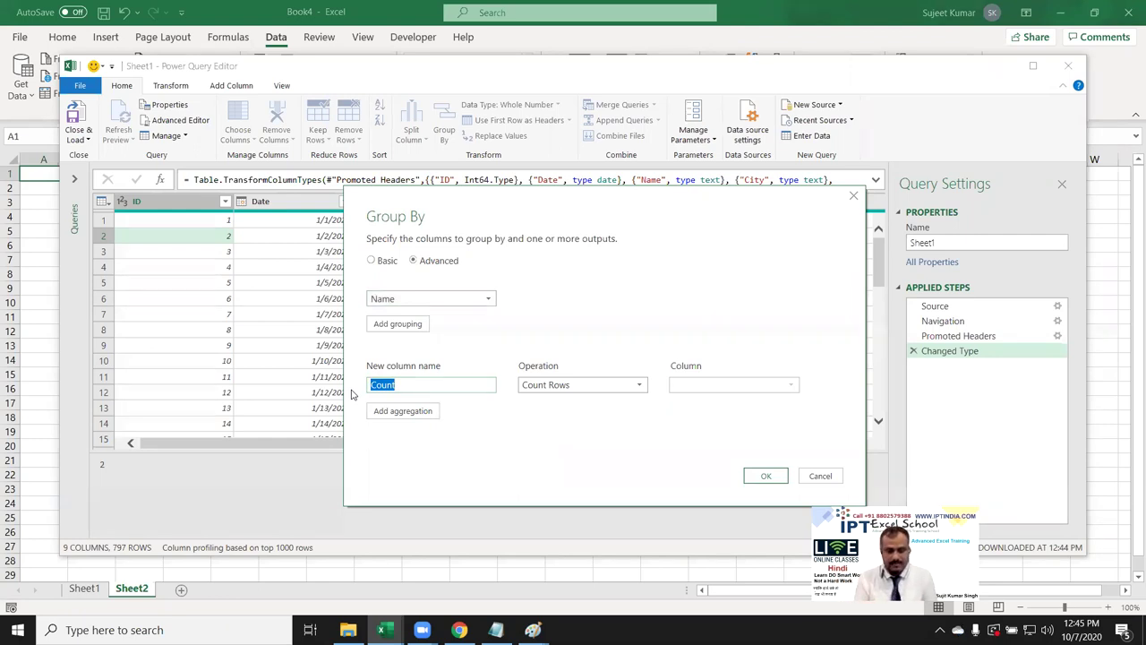
text(T)
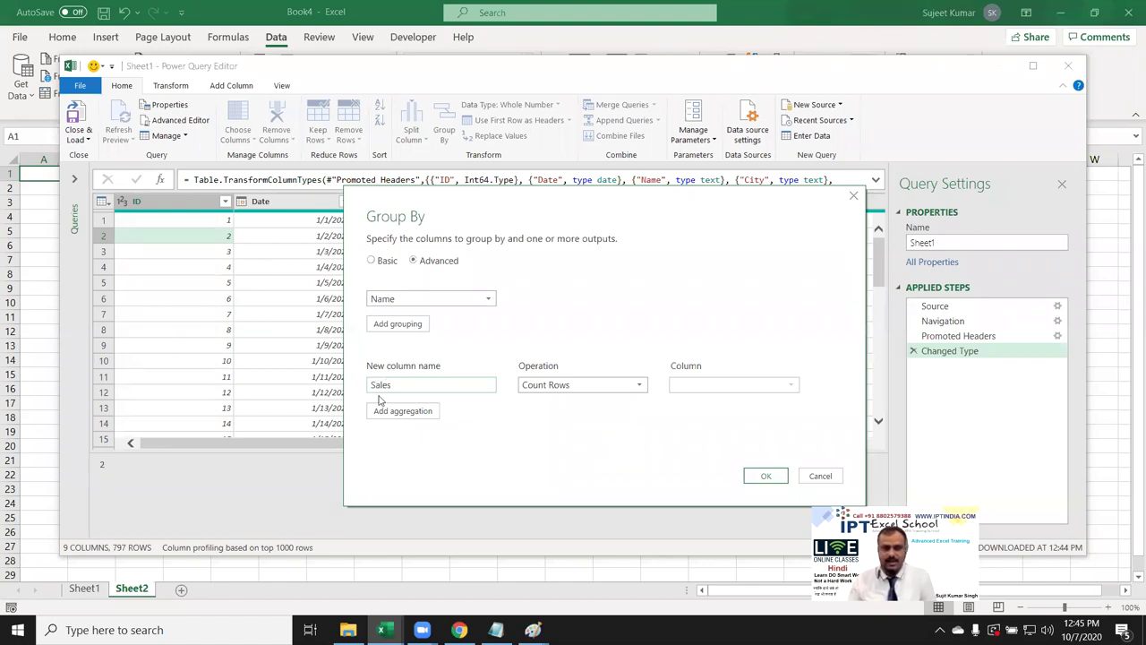
click(544, 386)
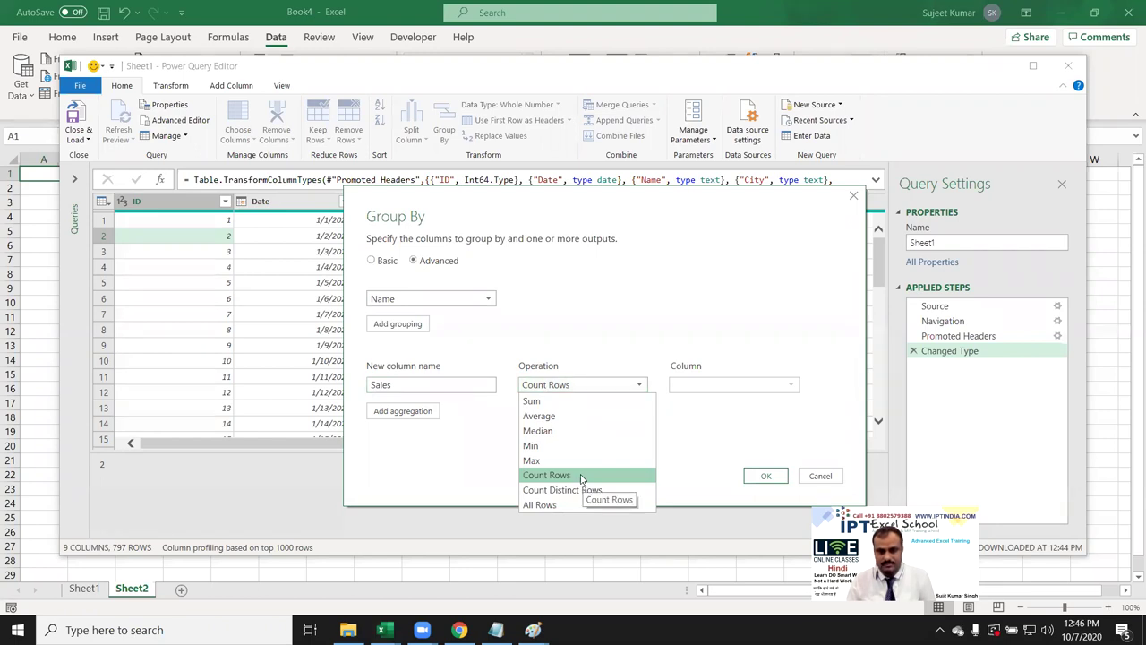
click(557, 401)
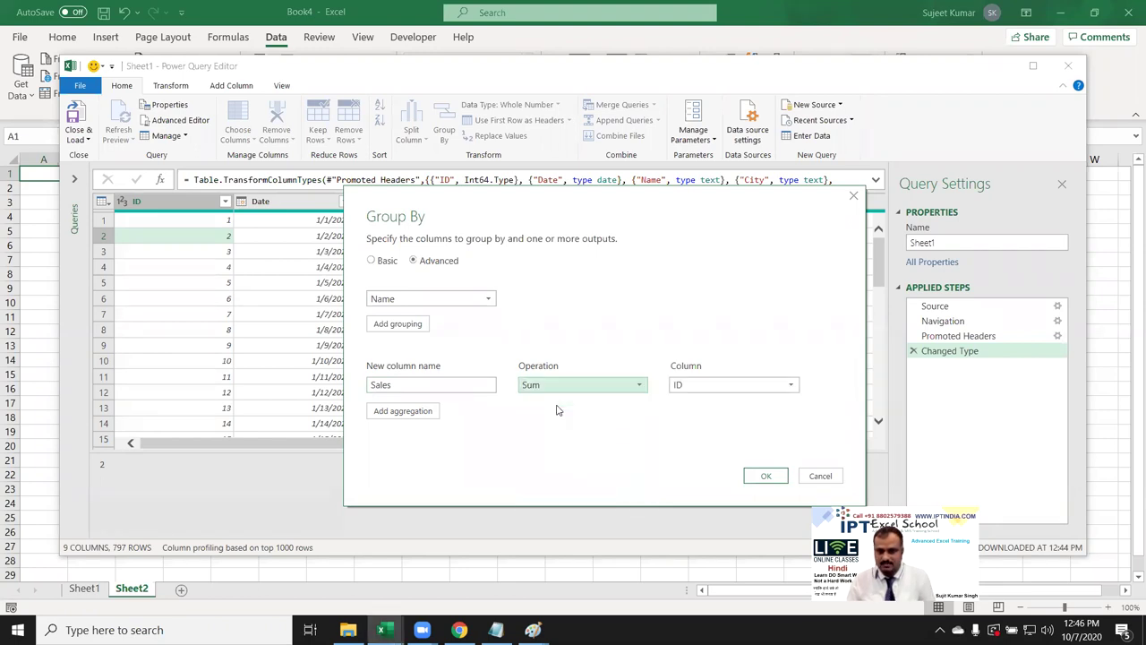
click(788, 385)
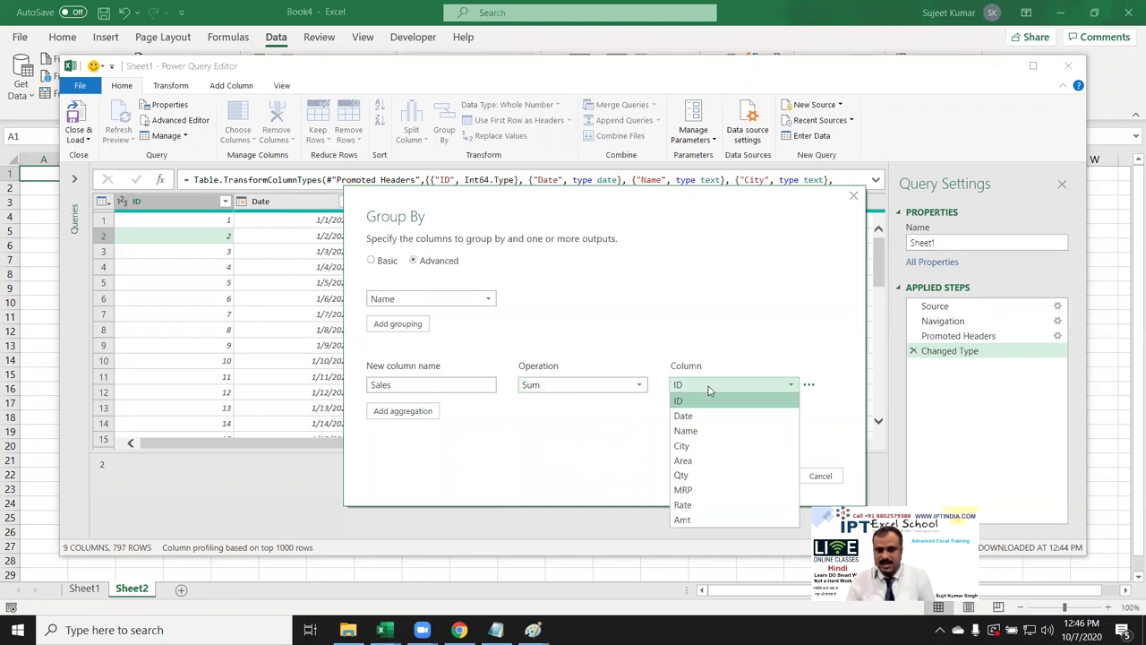
click(719, 475)
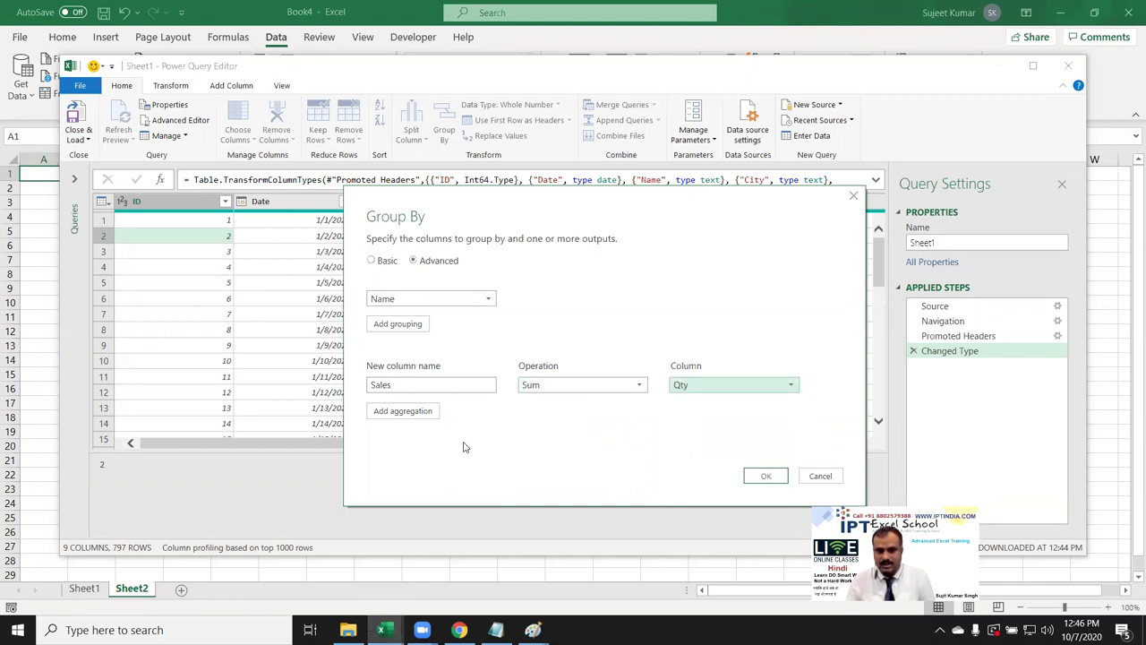
Step: Add an Avg MRP aggregation that averages the MRP column
click(403, 414)
click(432, 410)
text(Avg)
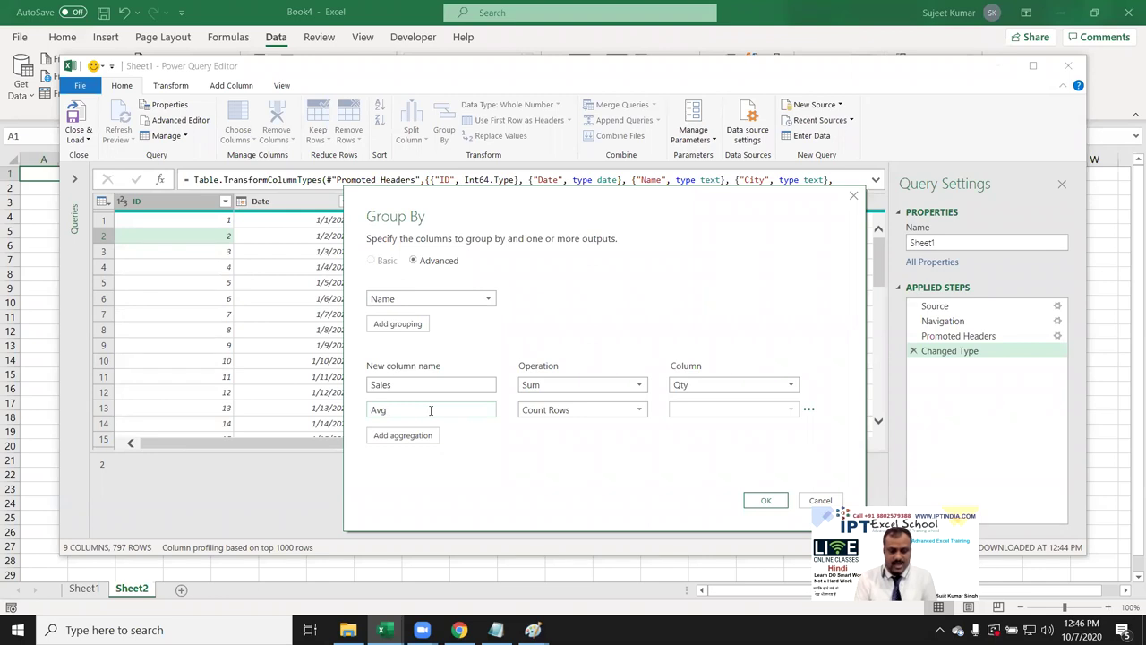
text(MRP)
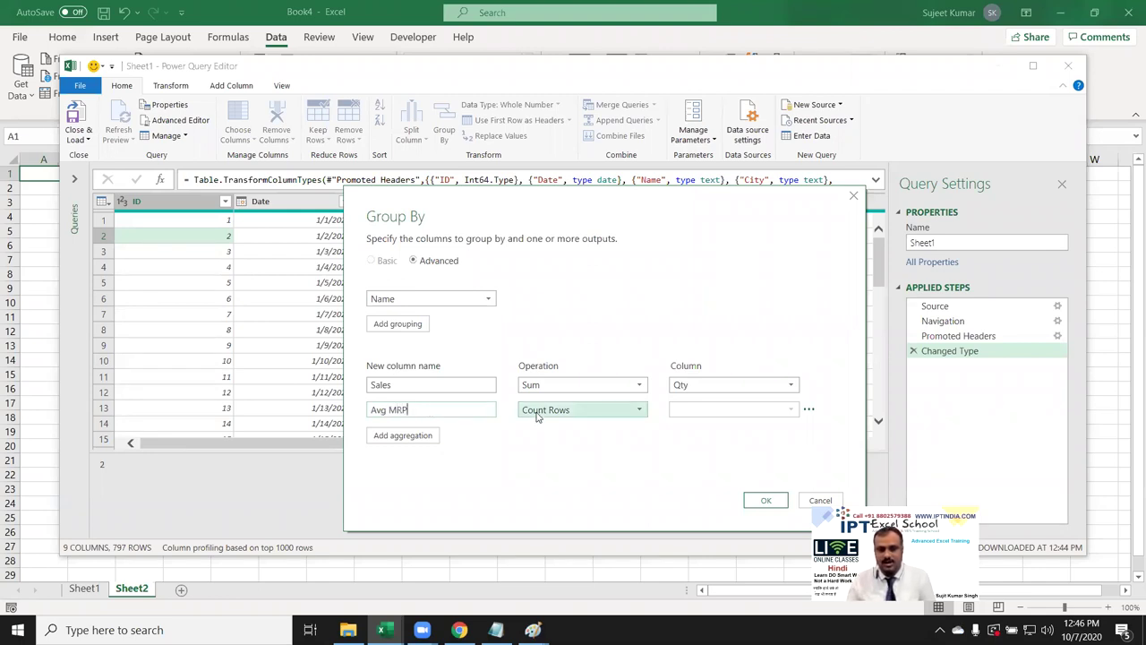
click(537, 410)
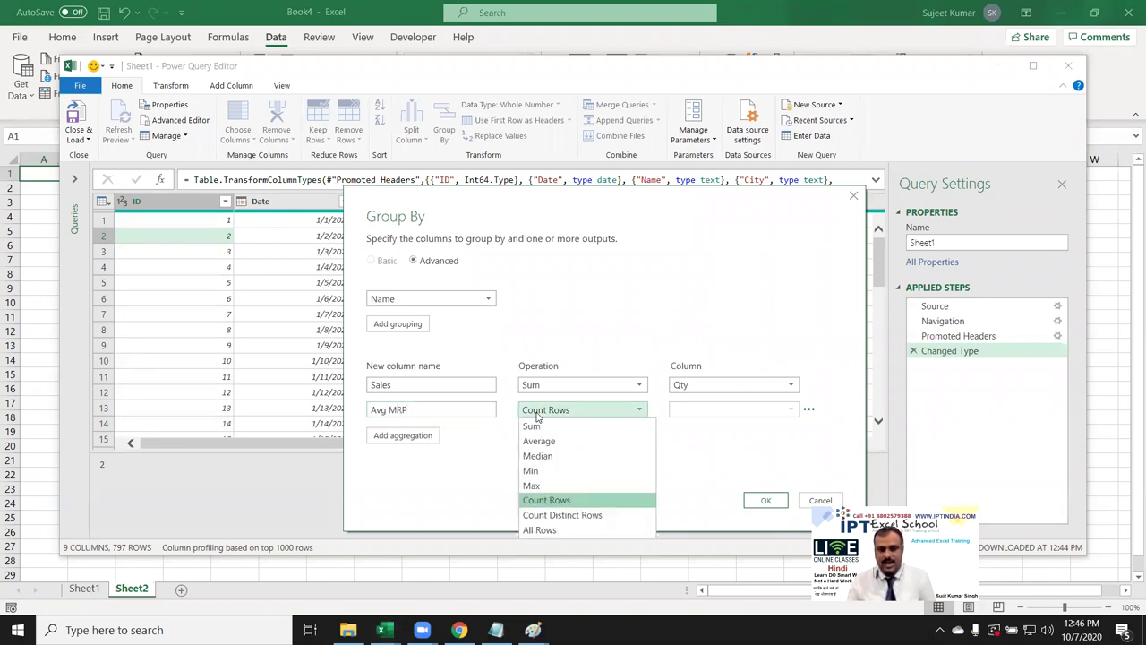
click(542, 441)
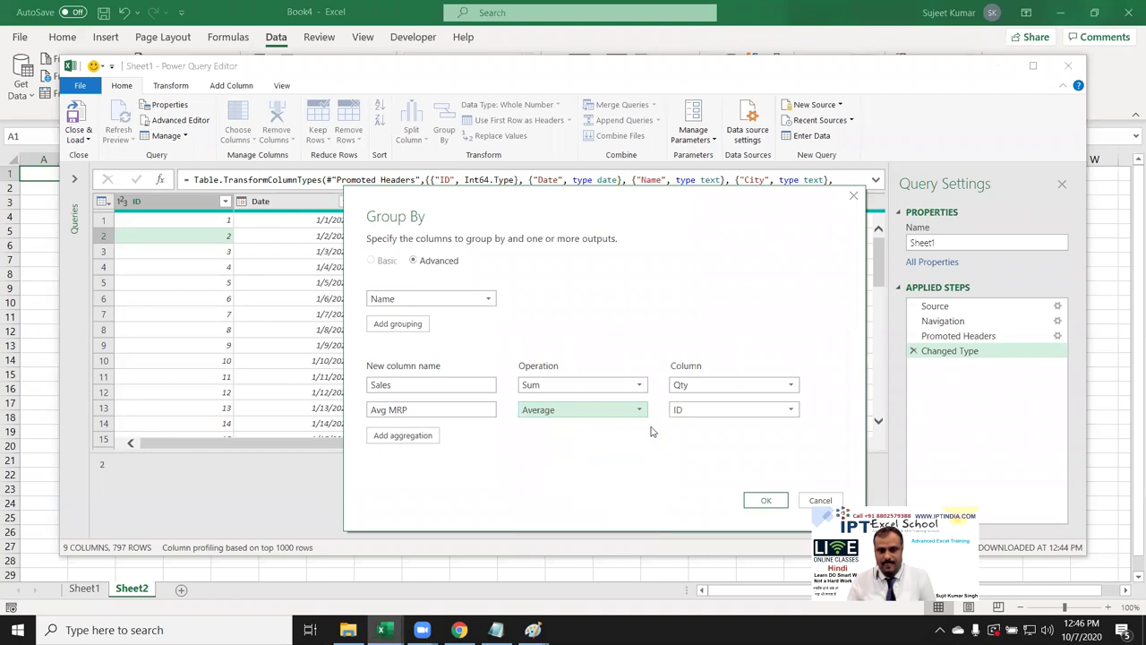
click(688, 412)
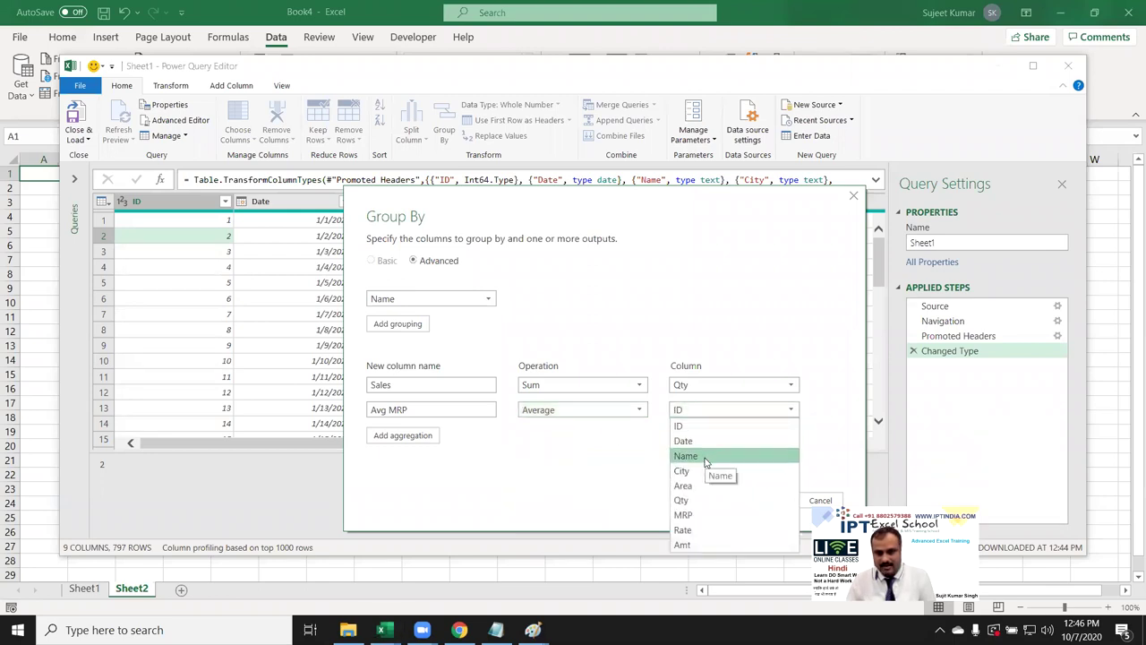
click(712, 515)
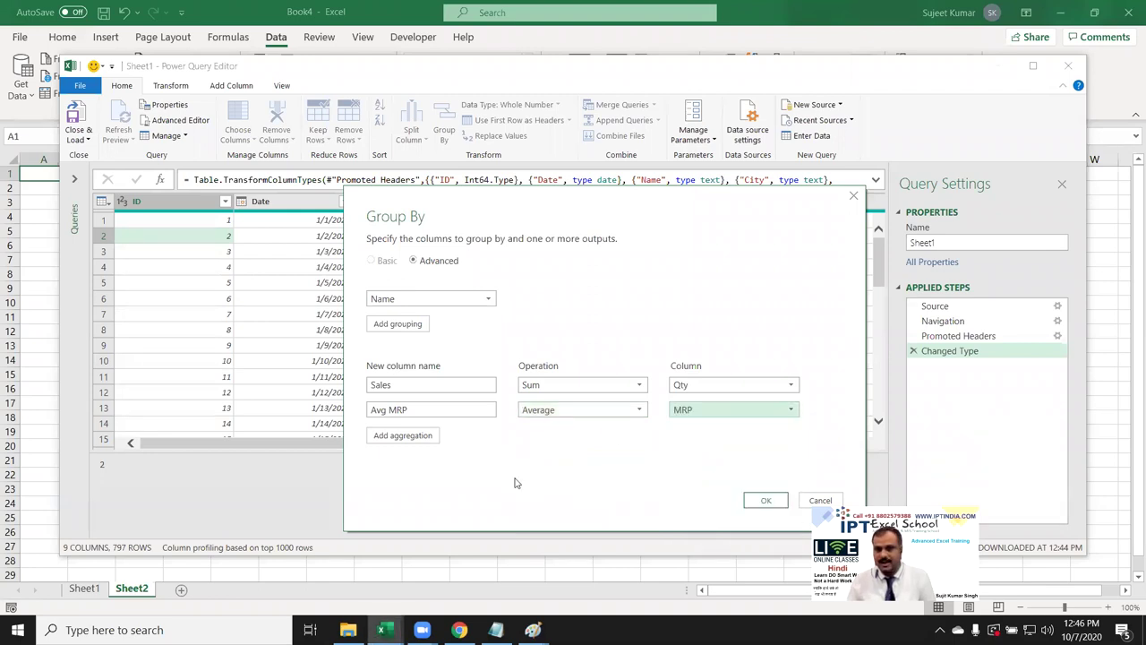
Step: Add an INVOICE aggregation counting rows and apply the grouping
click(402, 437)
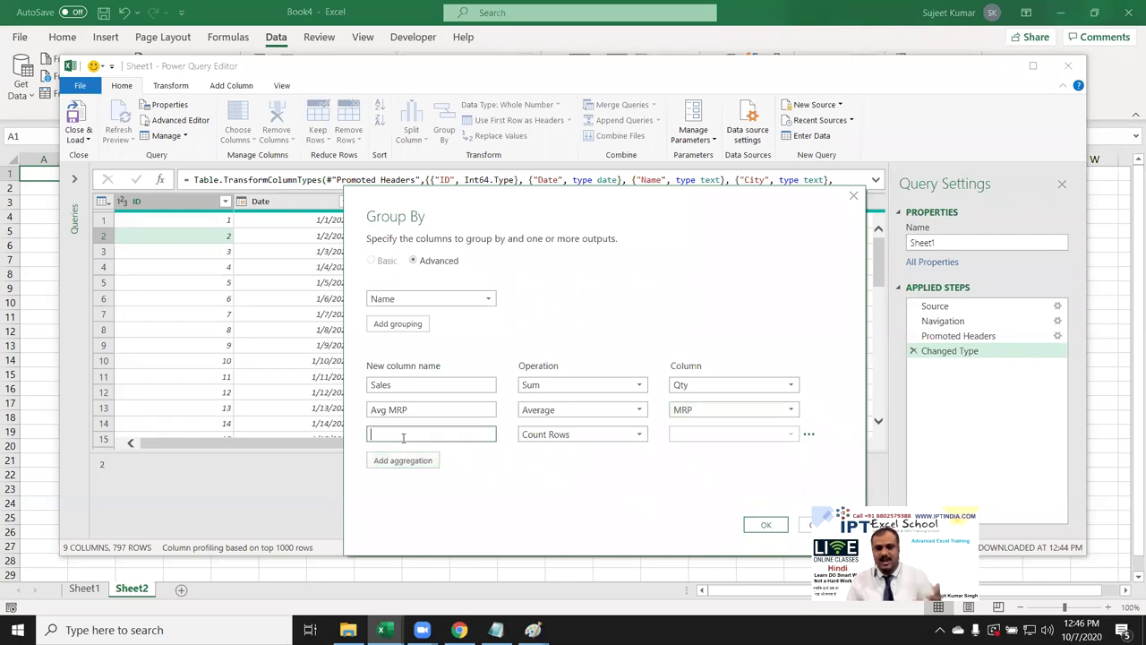
click(403, 436)
text(INVOICE)
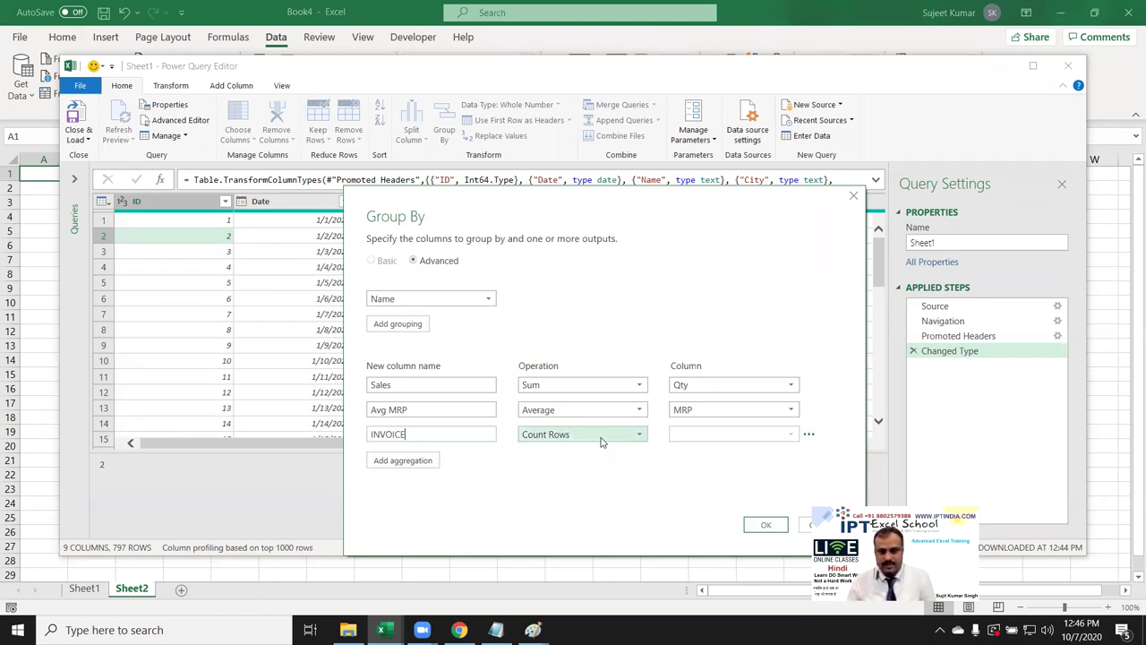
click(606, 438)
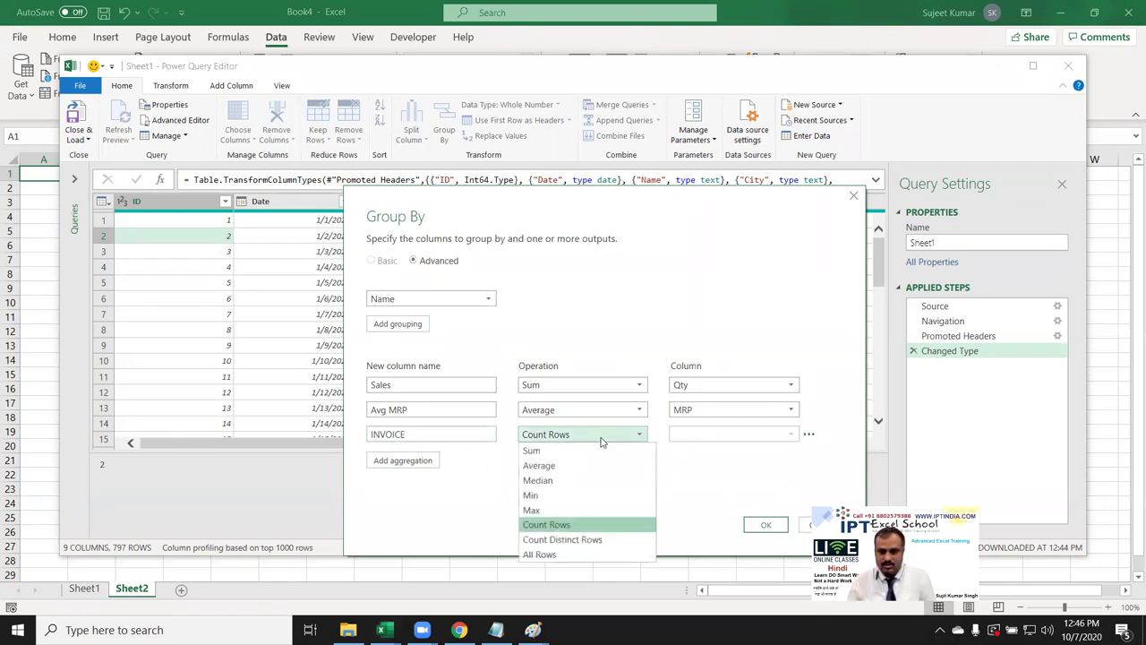
click(584, 525)
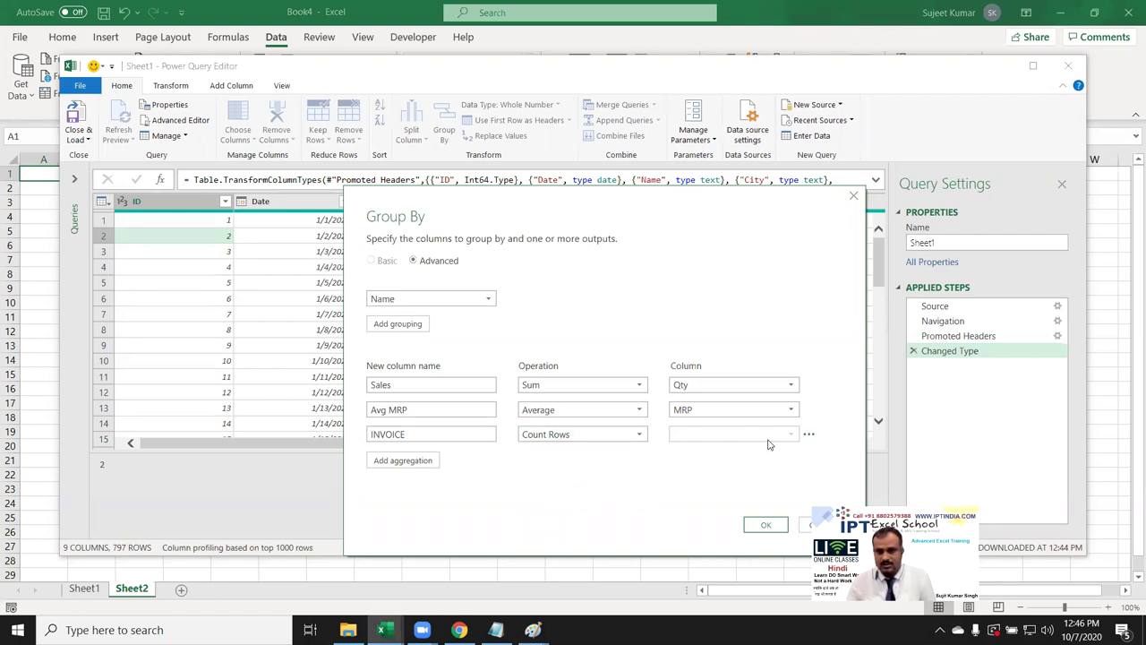
click(811, 437)
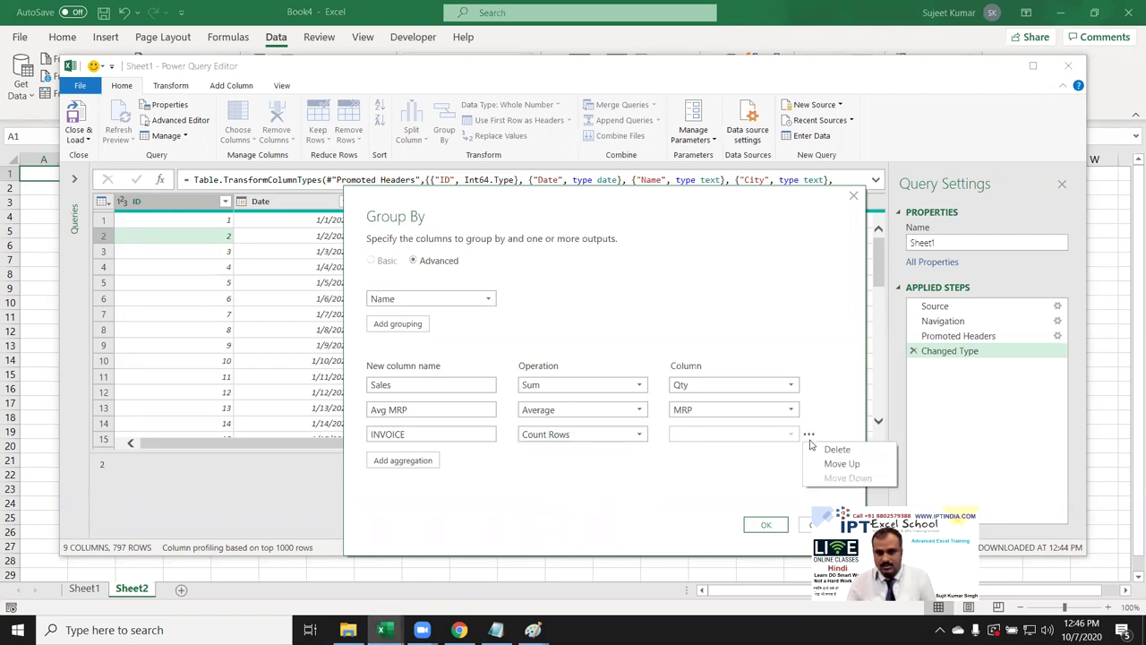
click(764, 441)
click(556, 438)
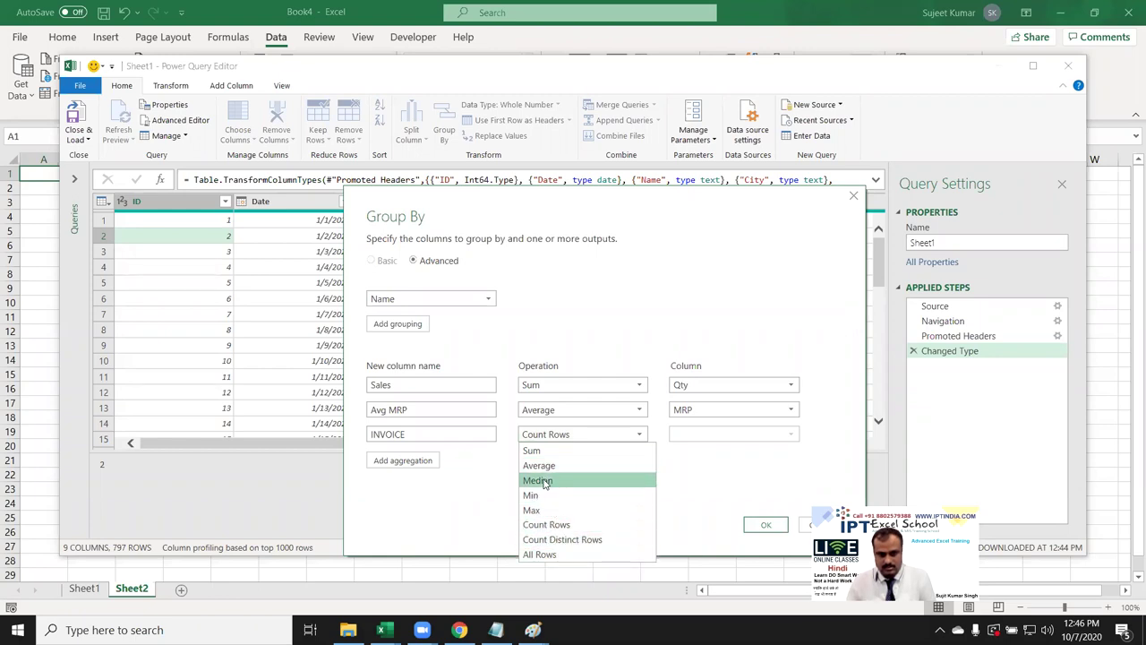
click(548, 525)
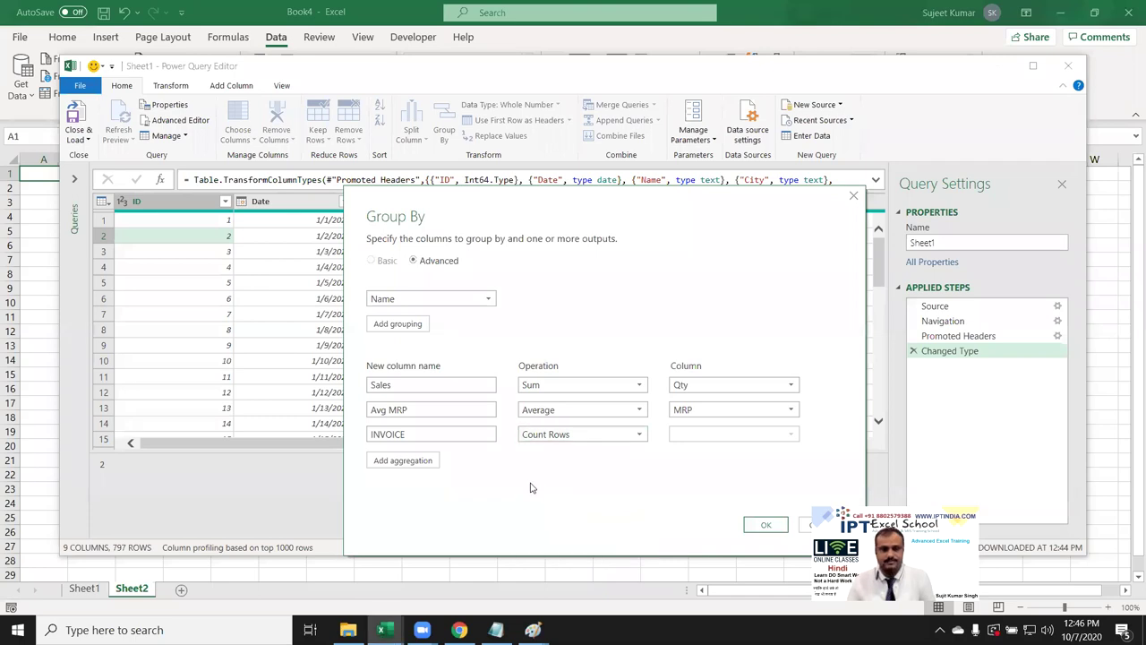
click(767, 529)
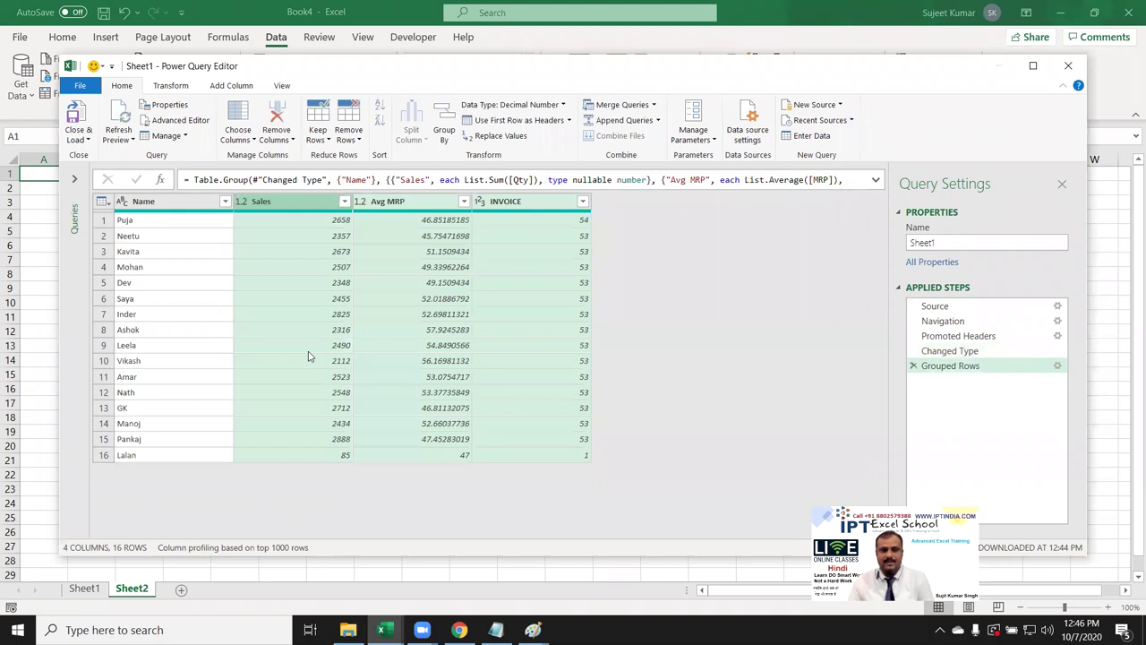
Step: Check the grouped values, such as Neetu's 2357 Sales, then Close & Load them to a new Sheet3
click(150, 226)
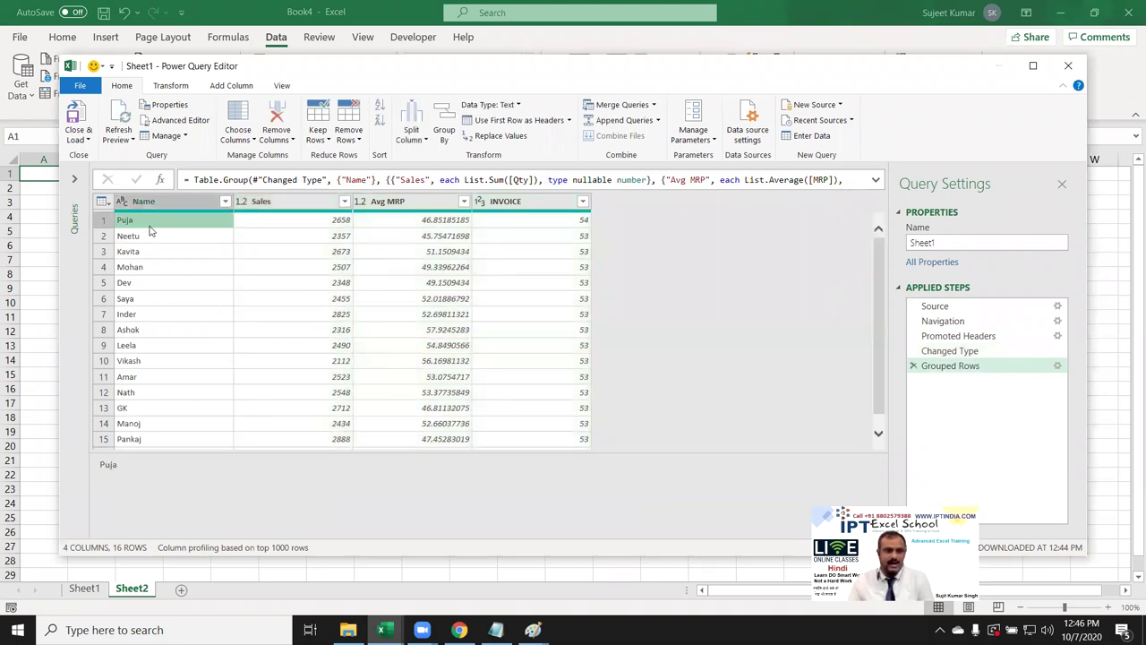
click(291, 238)
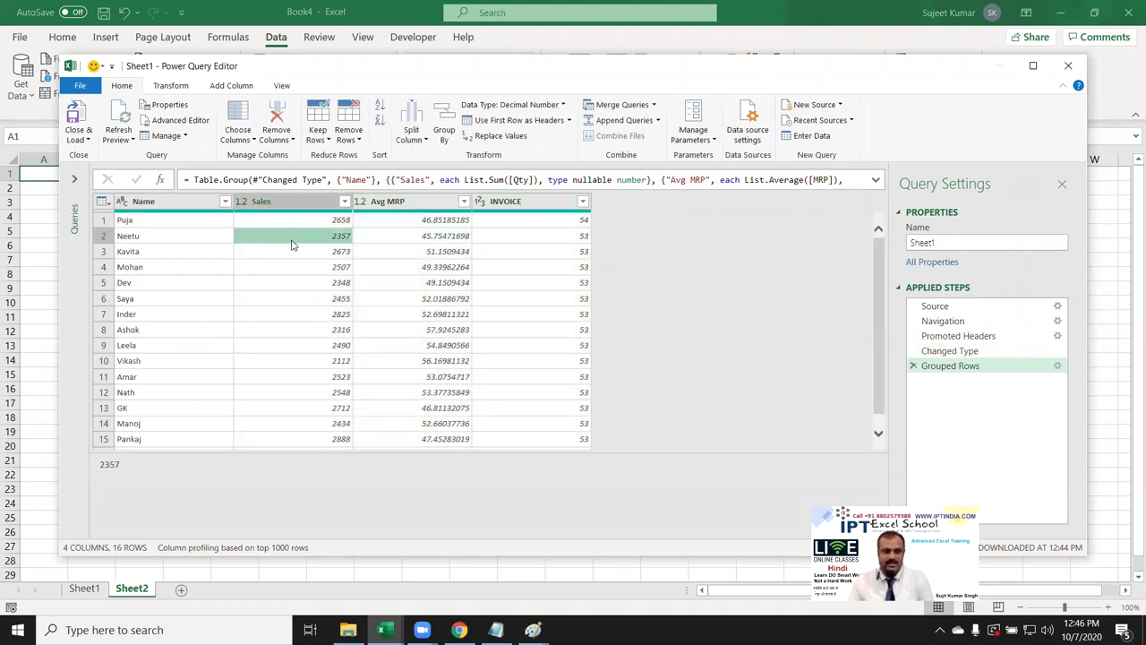
click(414, 251)
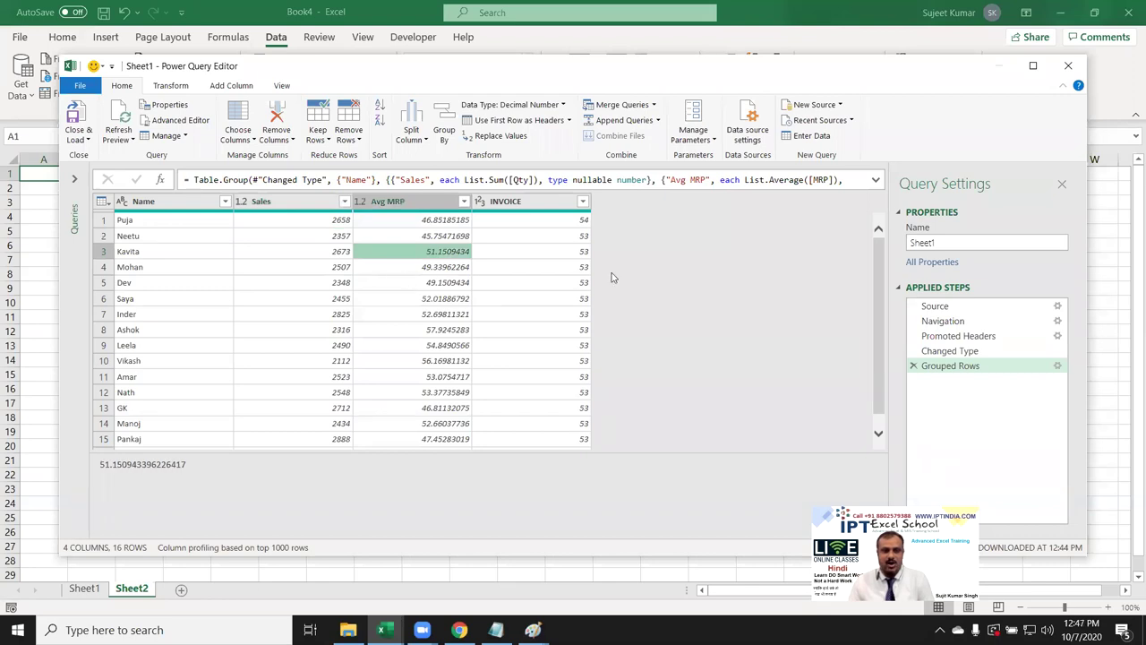
click(588, 255)
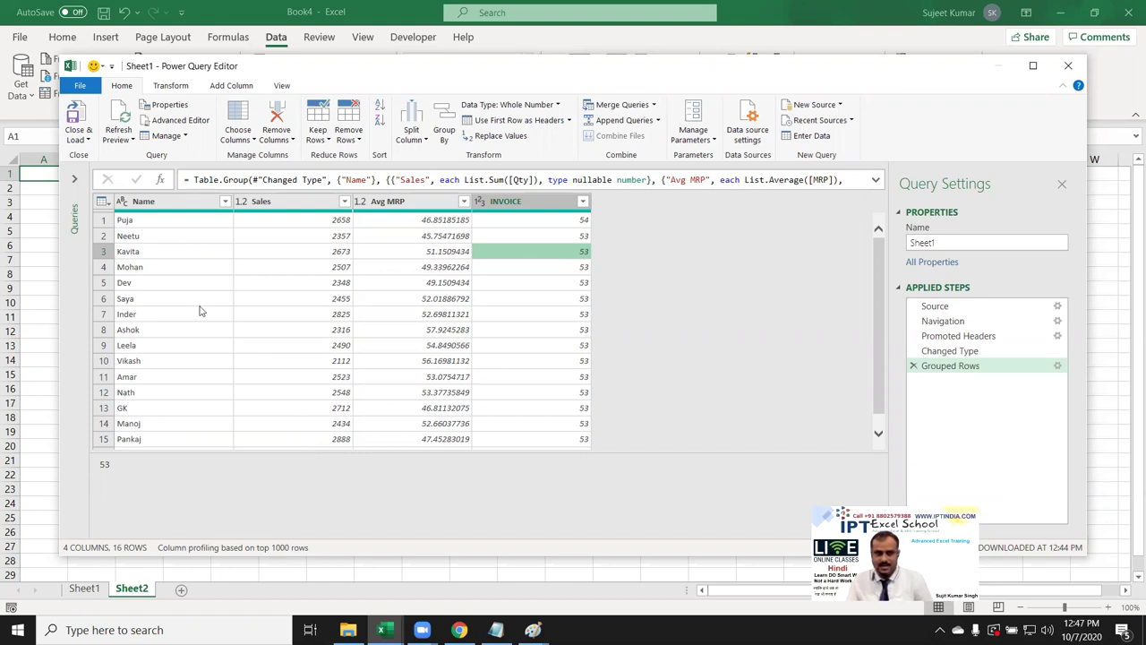
click(78, 118)
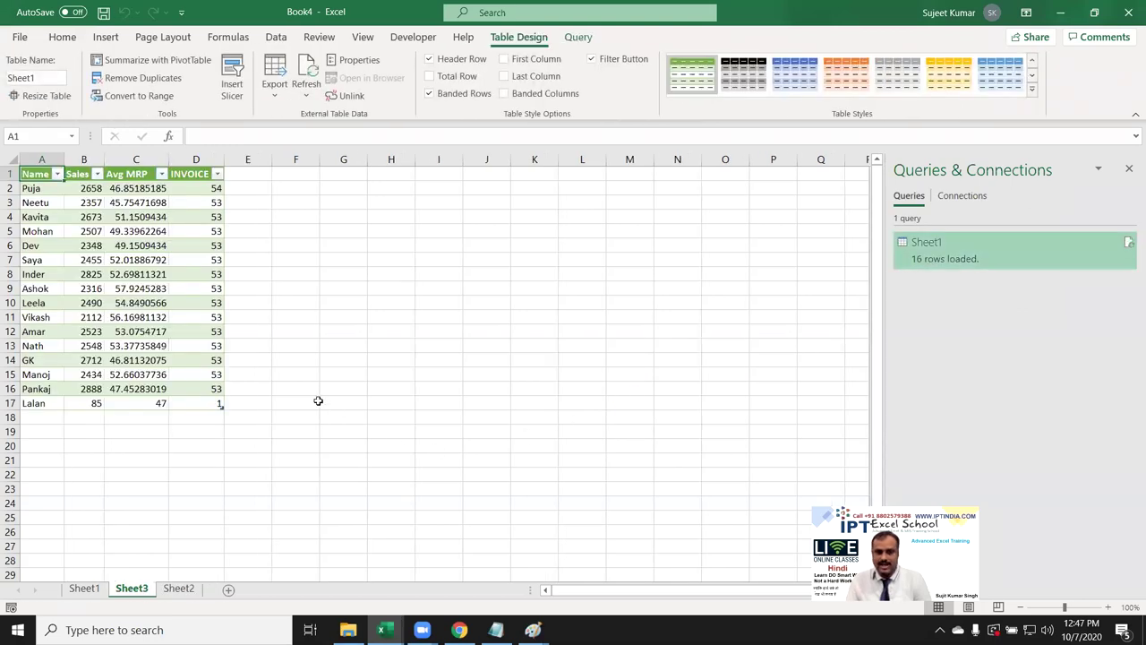
Step: Inspect the INVOICE counts in the loaded summary table and close the Queries & Connections pane
click(204, 261)
click(201, 345)
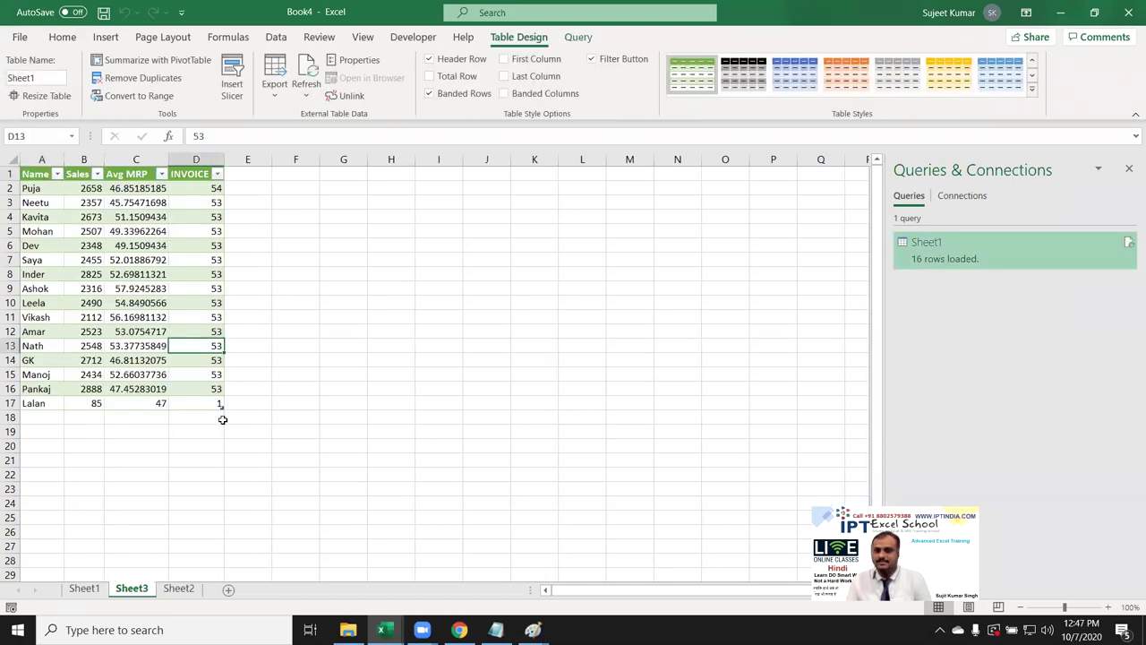
click(164, 386)
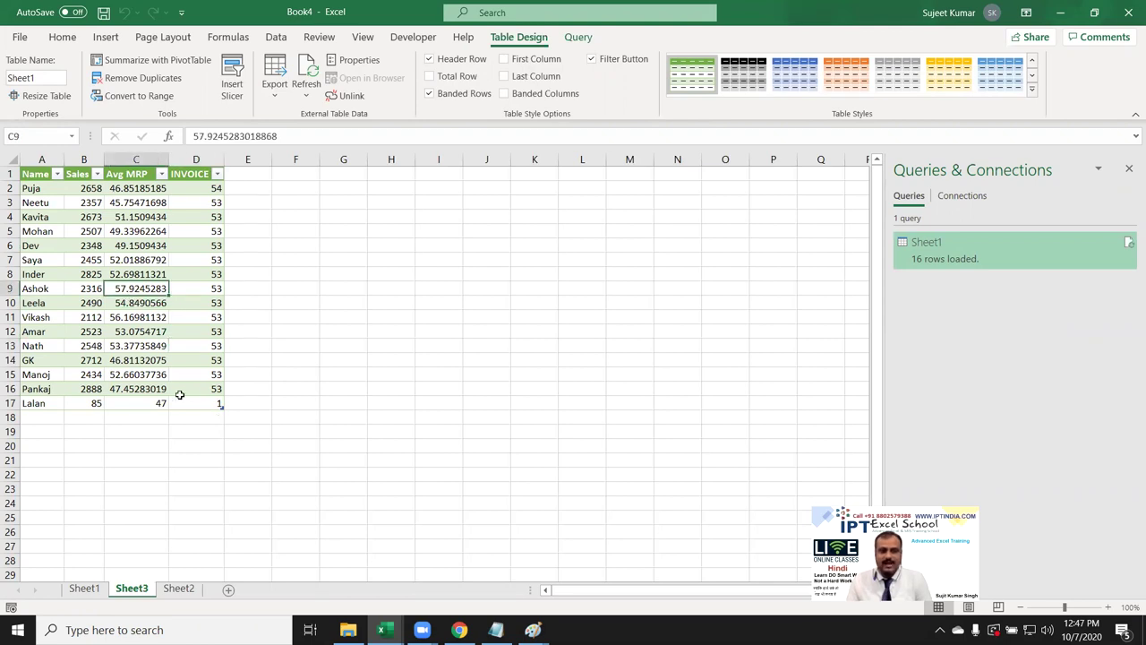
click(192, 402)
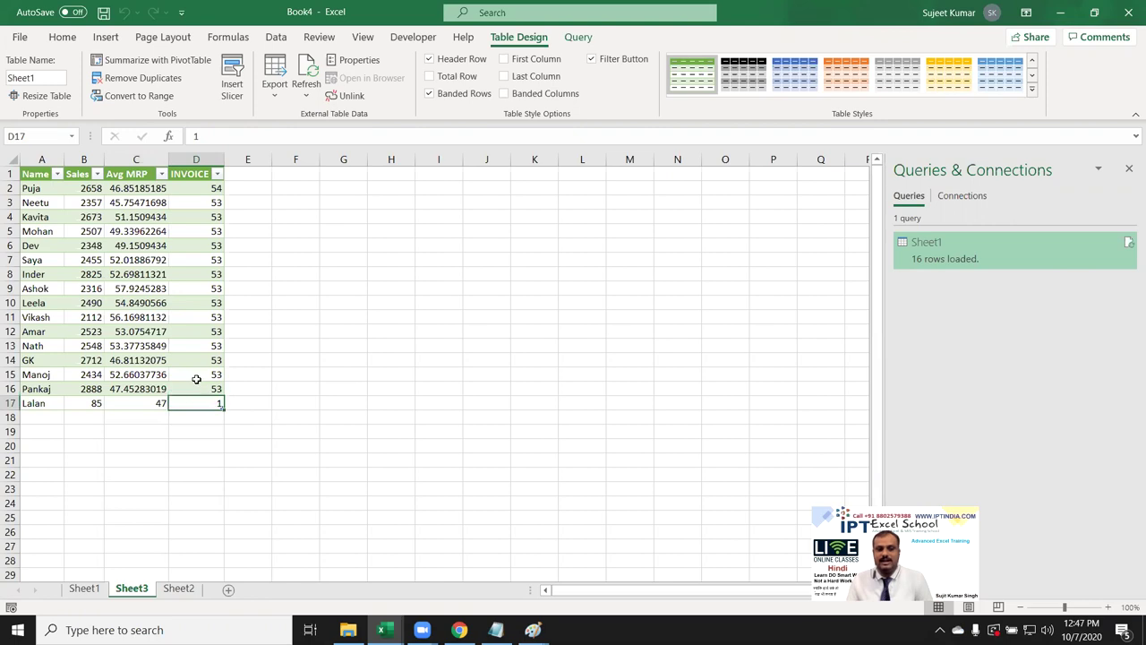
double_click(199, 376)
key(Escape)
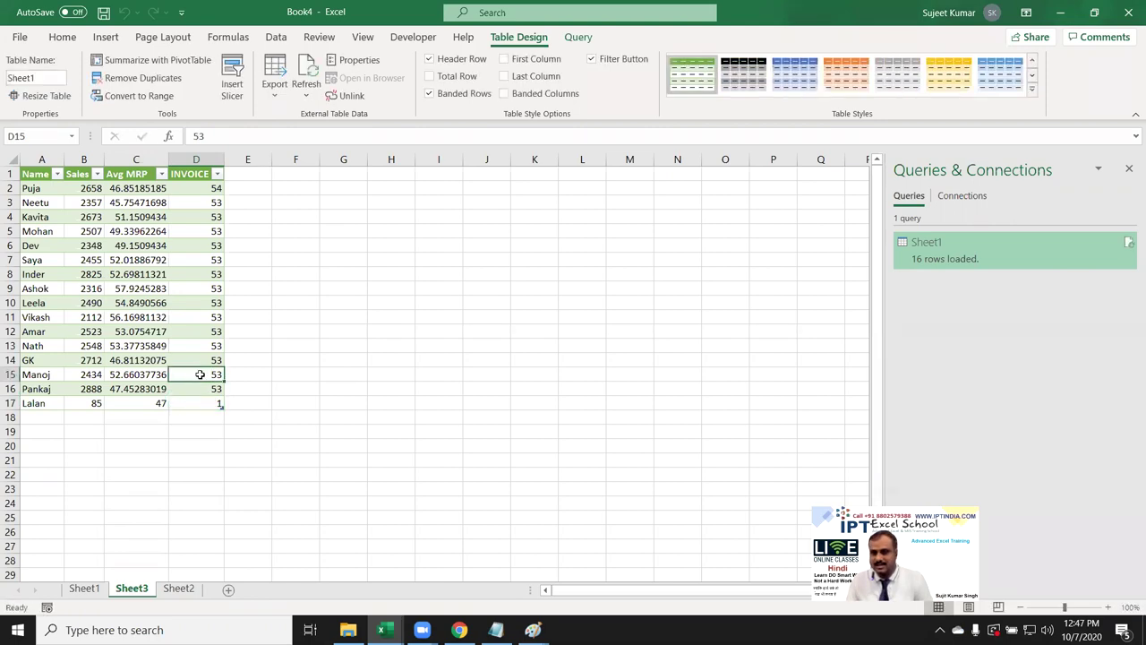
click(292, 361)
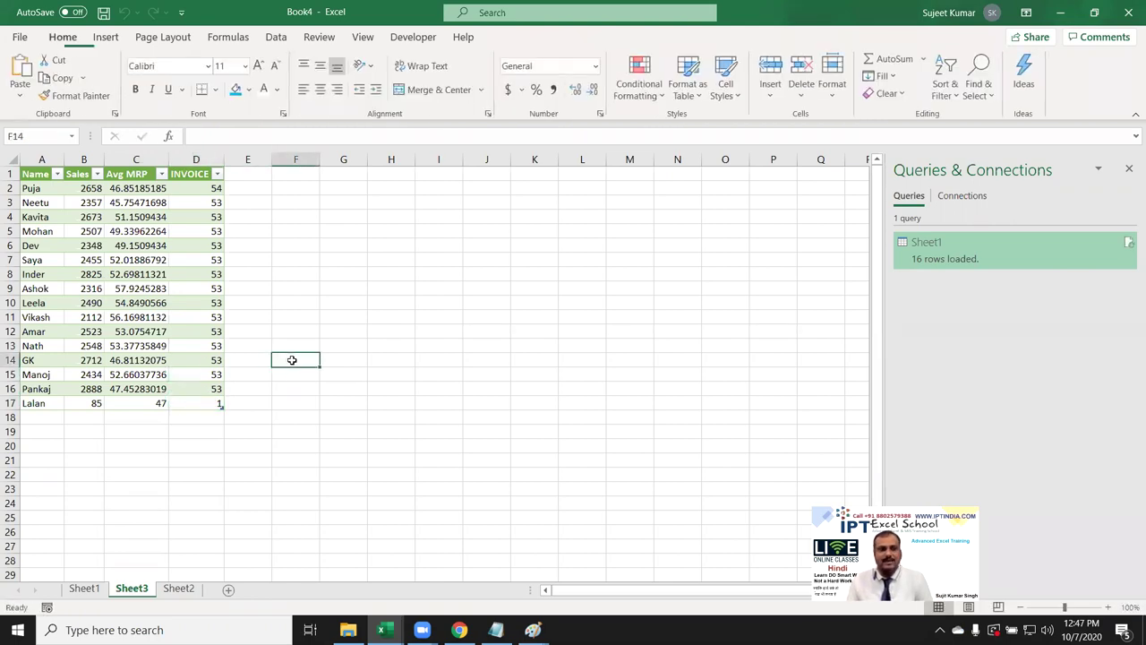
click(205, 348)
click(1130, 168)
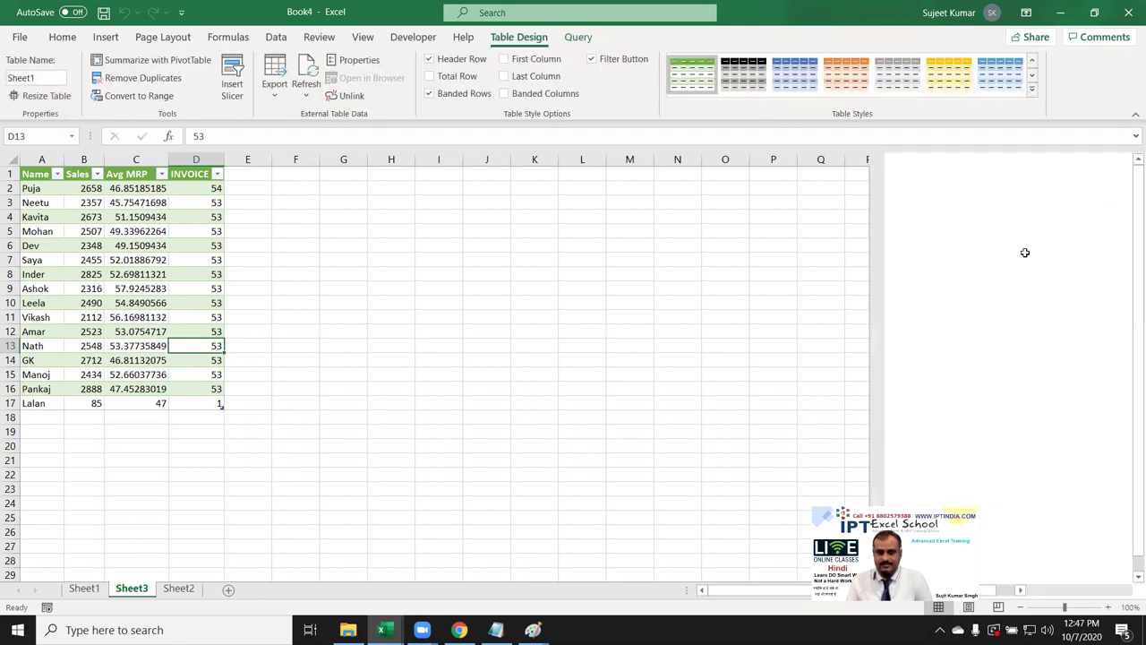
click(192, 258)
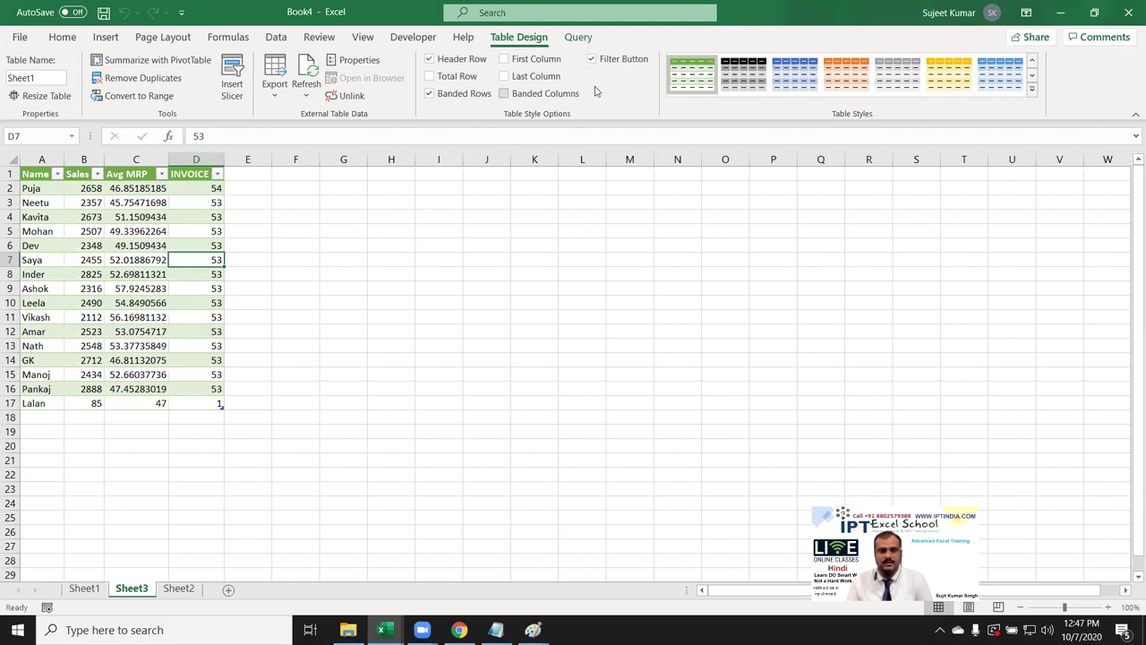
Step: Switch off Banded Rows on the table, keeping the header row and filter buttons
click(592, 59)
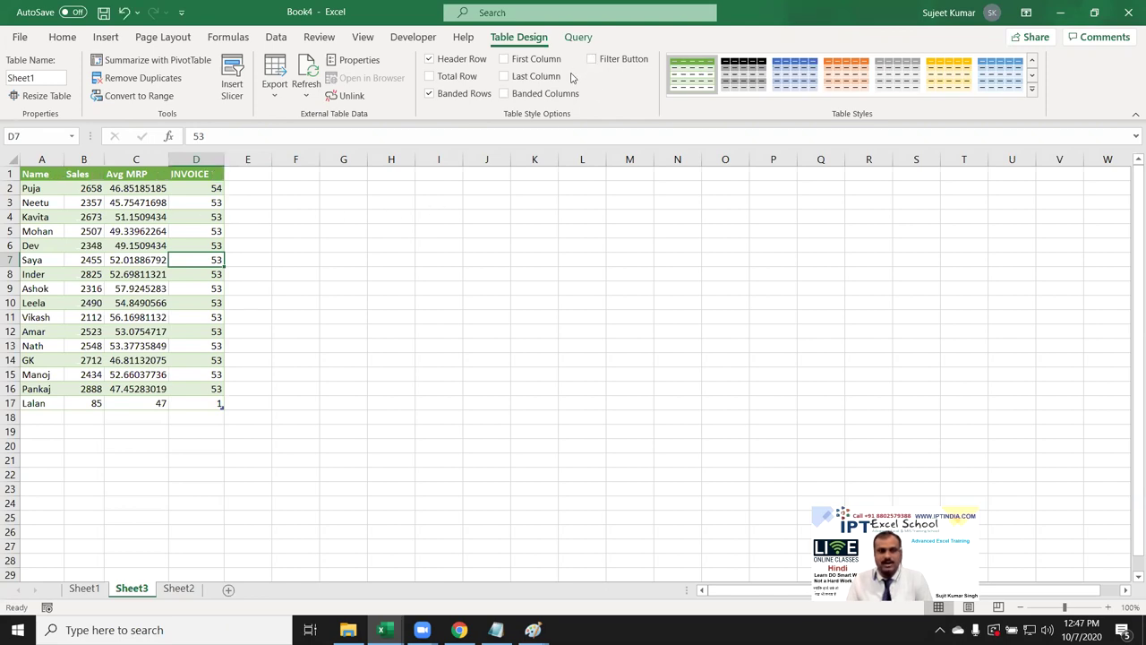
click(429, 94)
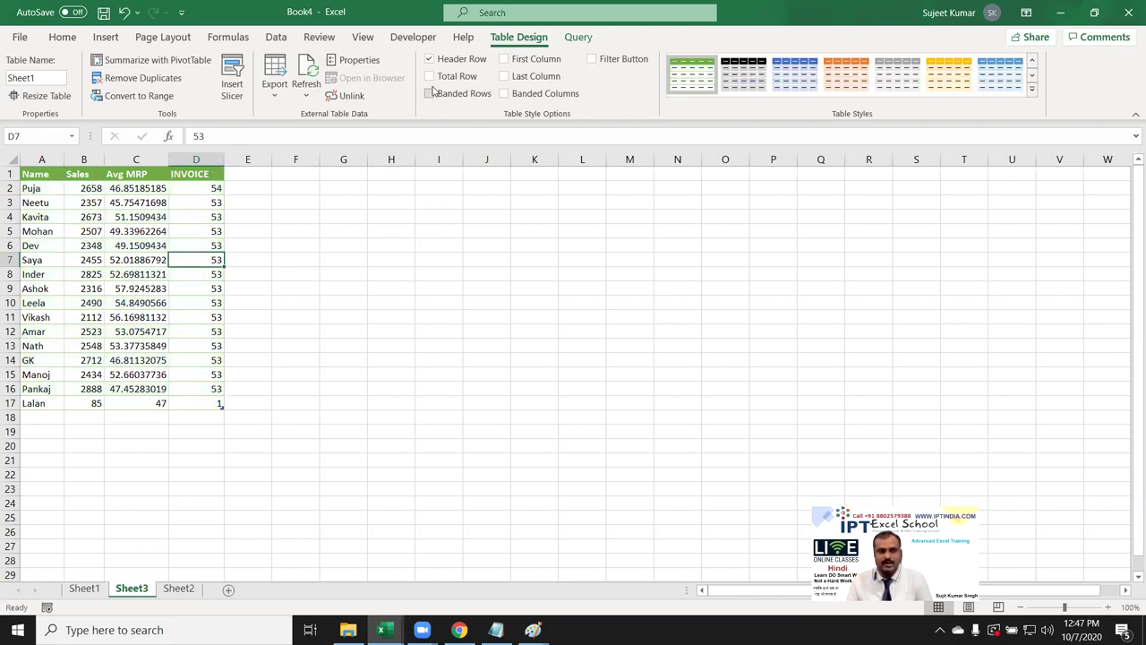
click(429, 60)
click(438, 60)
click(438, 61)
click(438, 60)
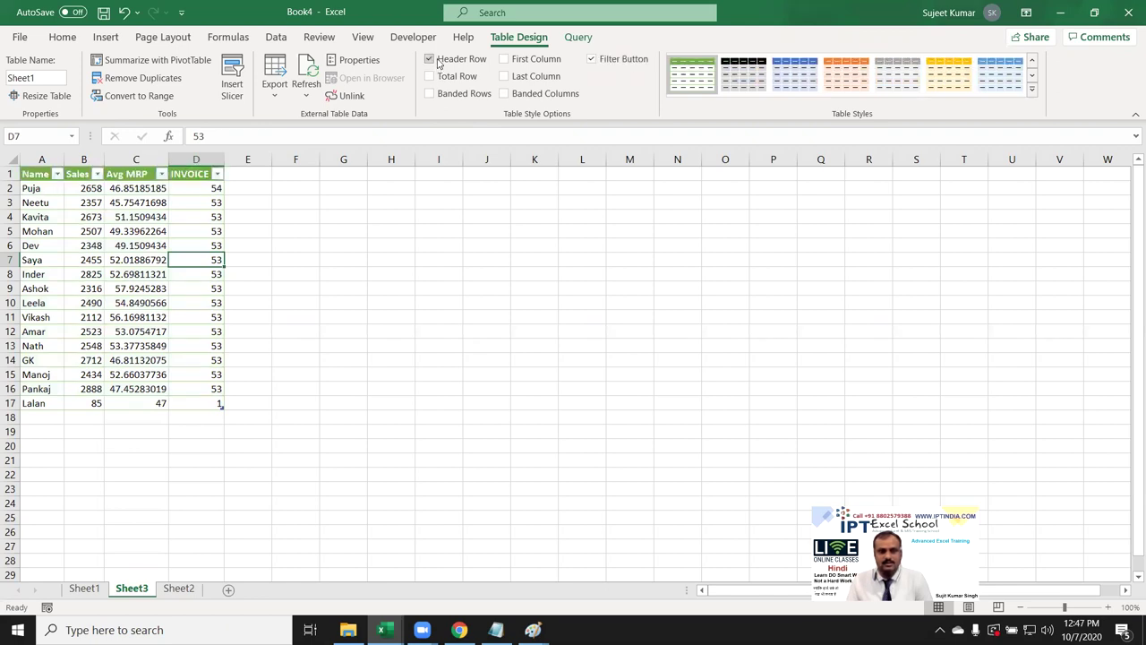
click(139, 343)
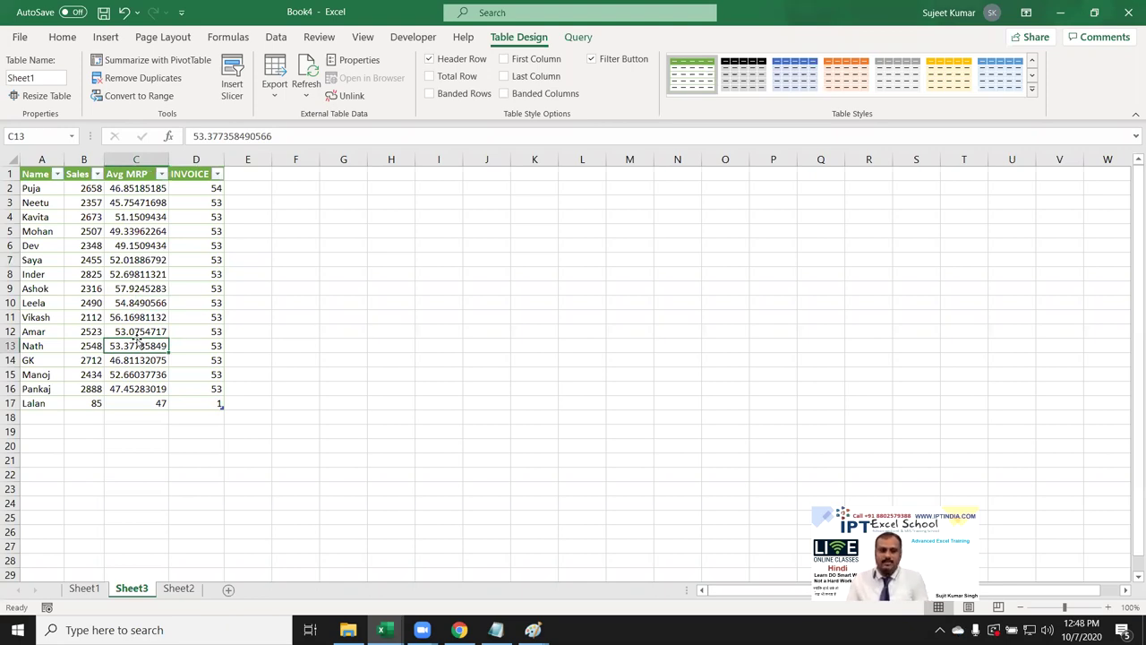
Step: Convert the Sheet3 query table to a normal range, removing its query definition
click(161, 95)
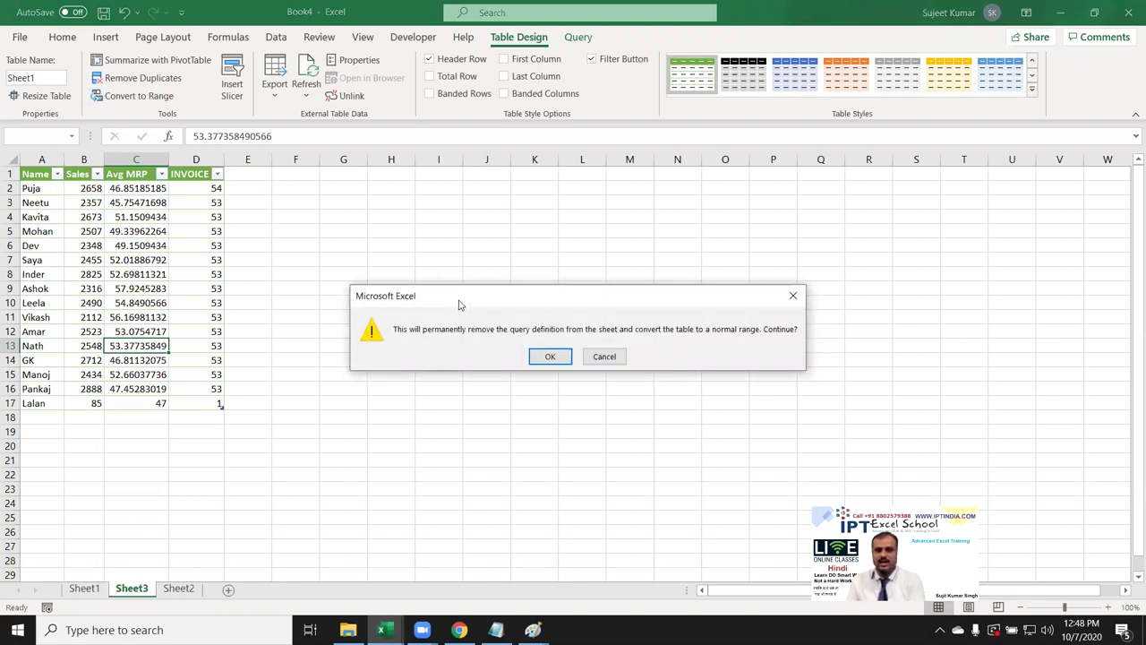
drag(460, 301, 438, 225)
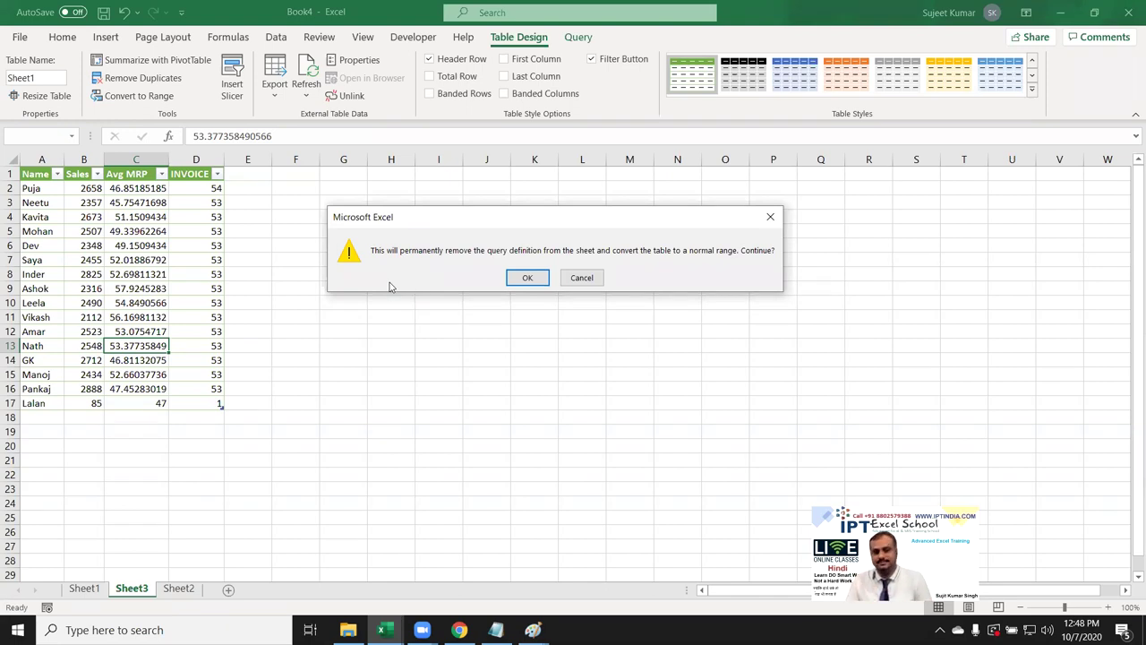
click(530, 279)
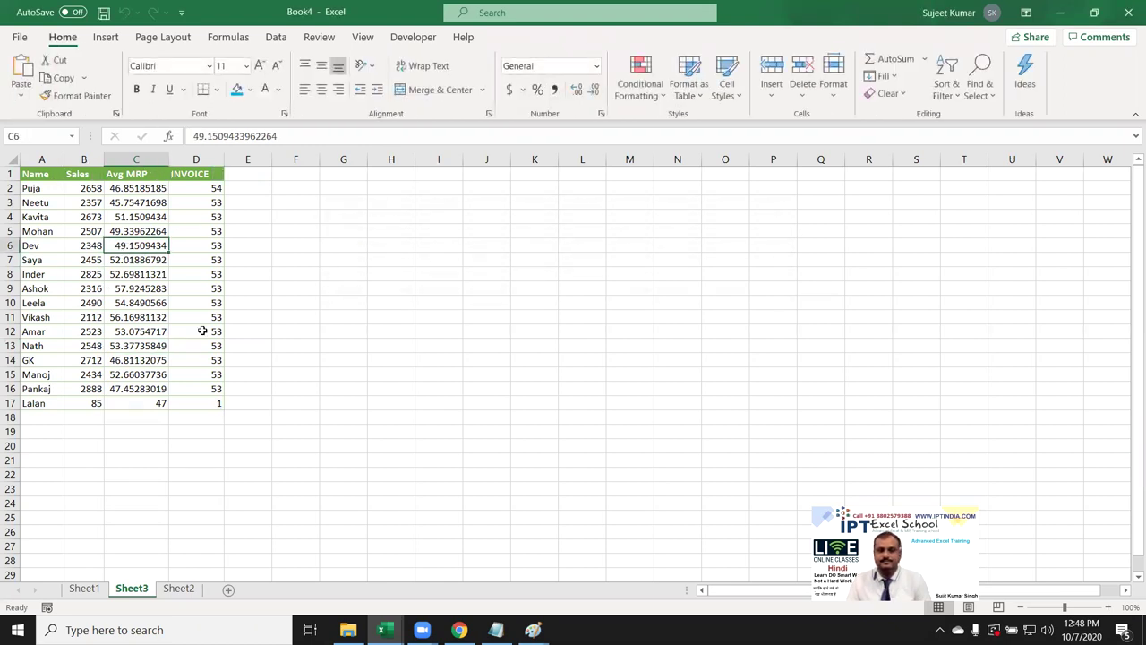
Step: Review Sheets 1–3, browse the Insert, Formulas and Page Layout ribbons, and settle on empty Sheet2
click(186, 593)
click(131, 592)
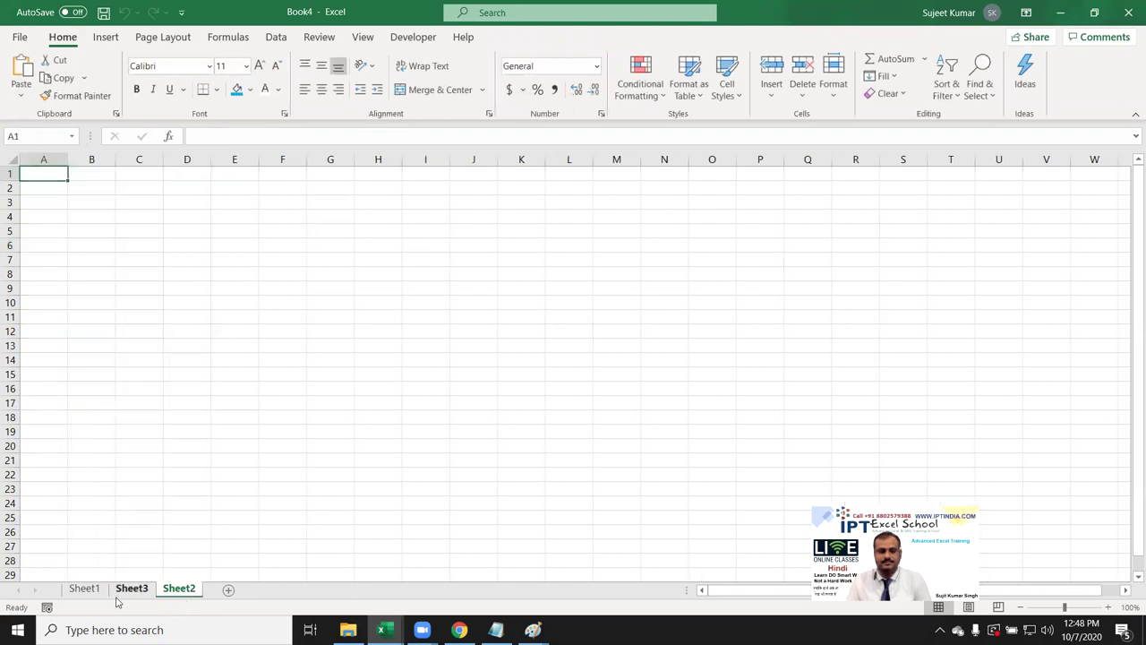
click(84, 592)
click(132, 591)
click(178, 591)
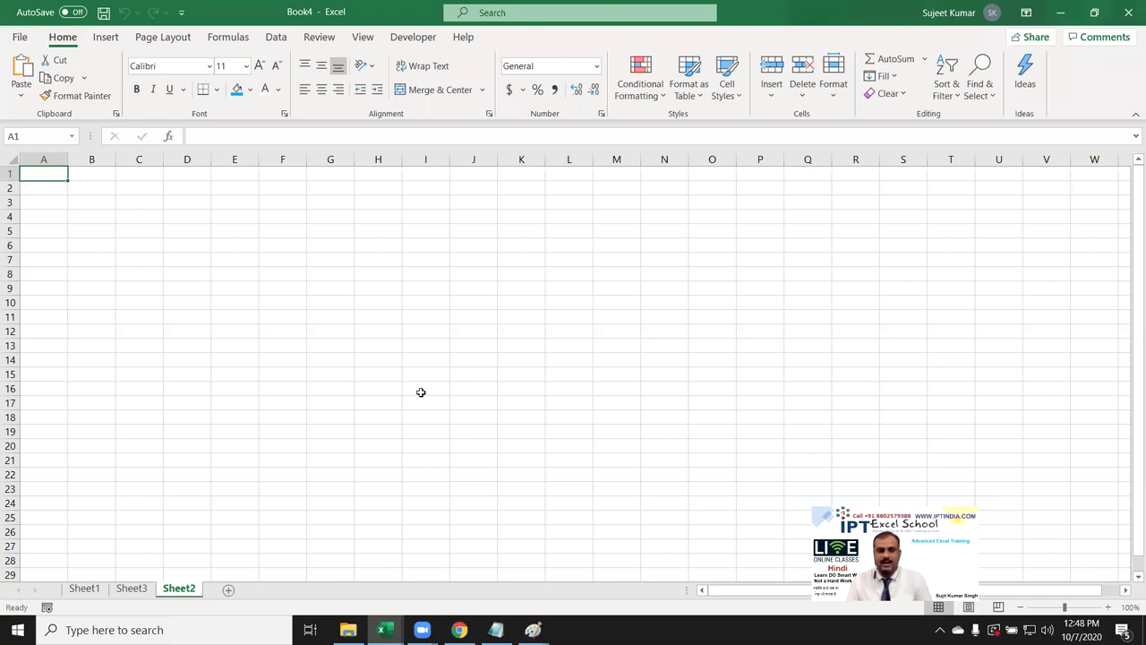
click(106, 38)
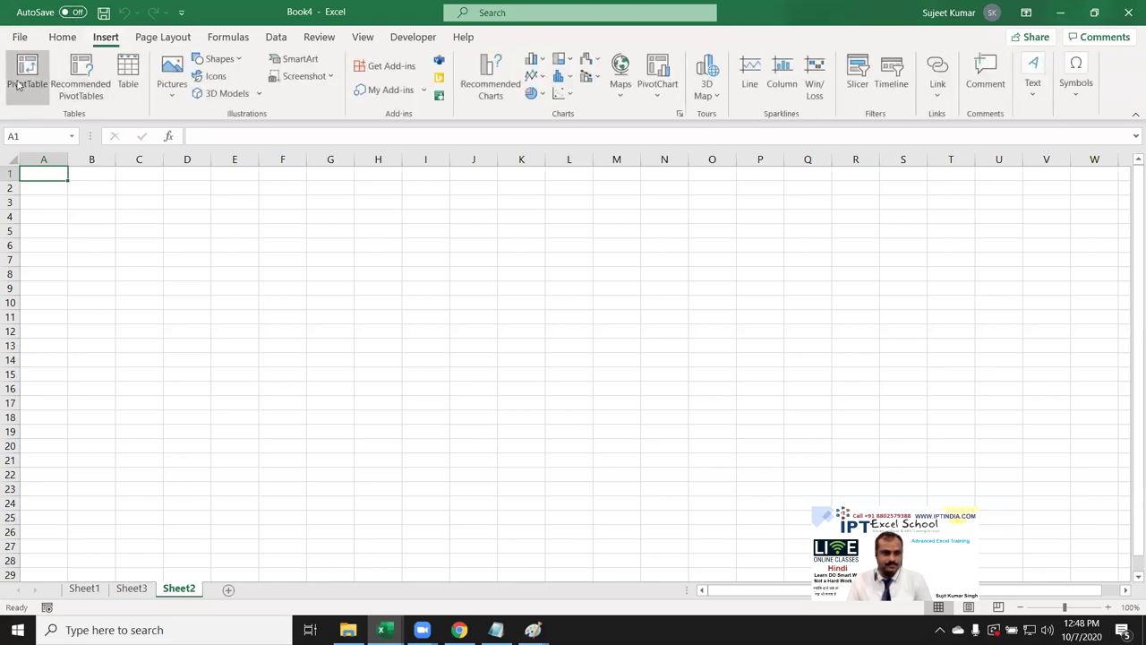
click(230, 39)
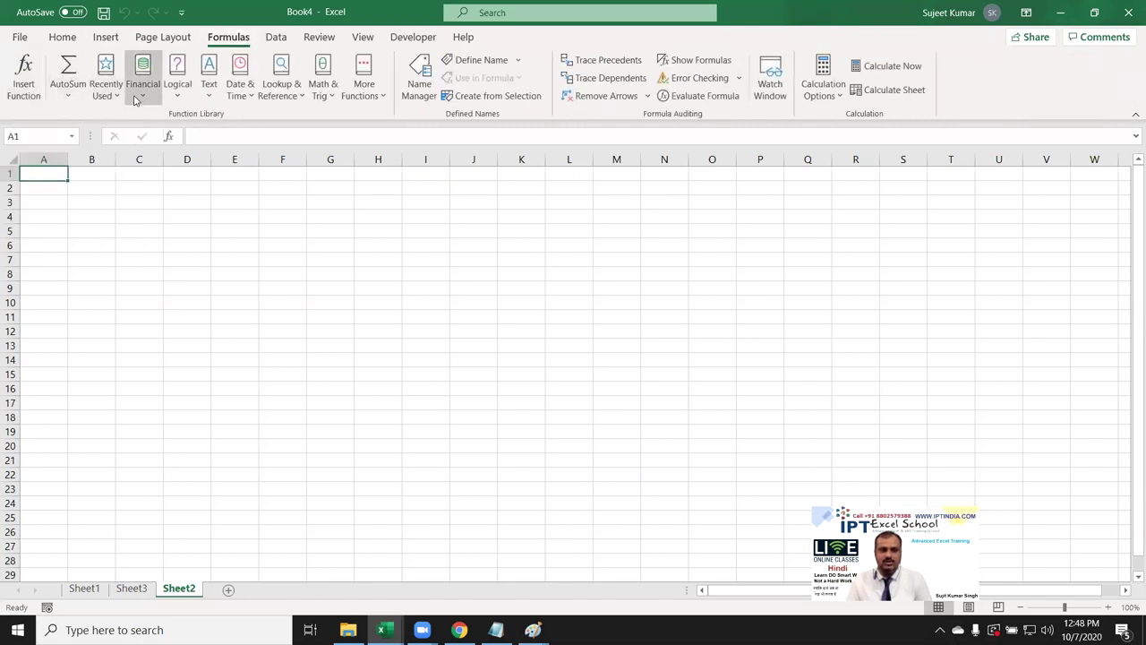
click(163, 37)
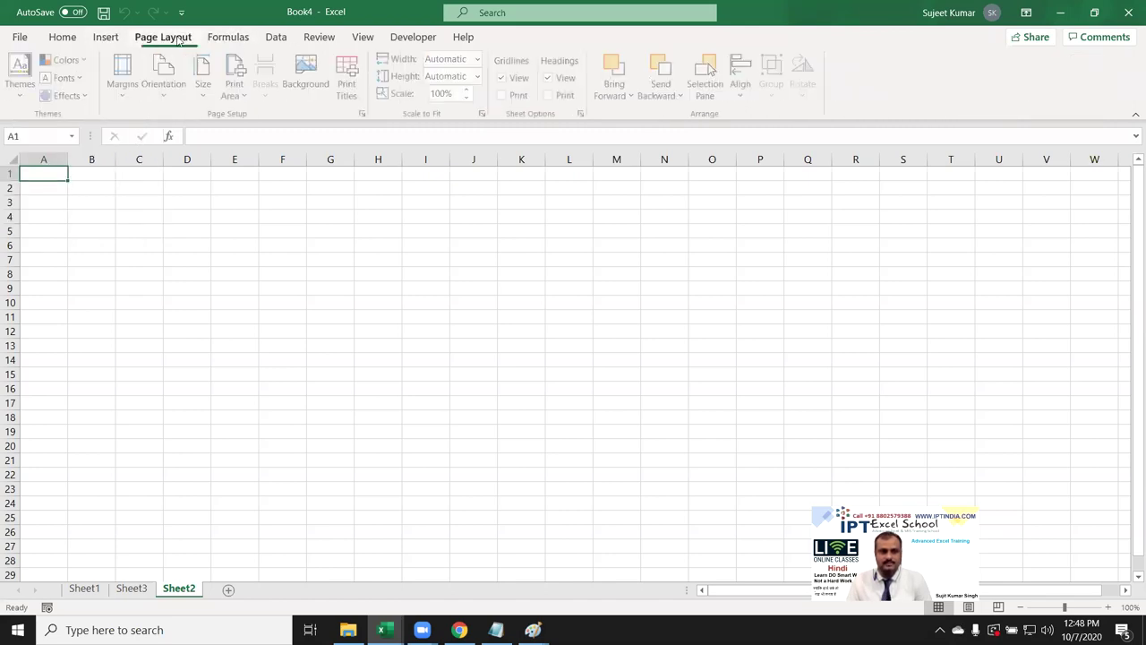
Step: Start a workbook import via Data > Get Data > From File > From Workbook
click(275, 37)
click(22, 93)
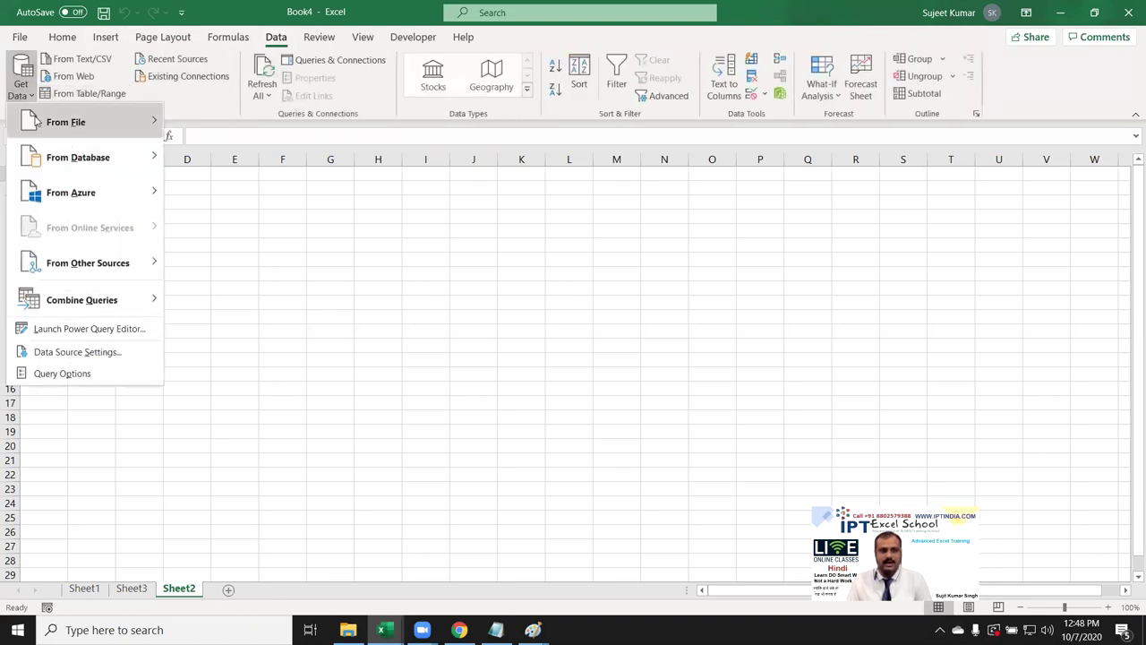
mouse_move(37, 121)
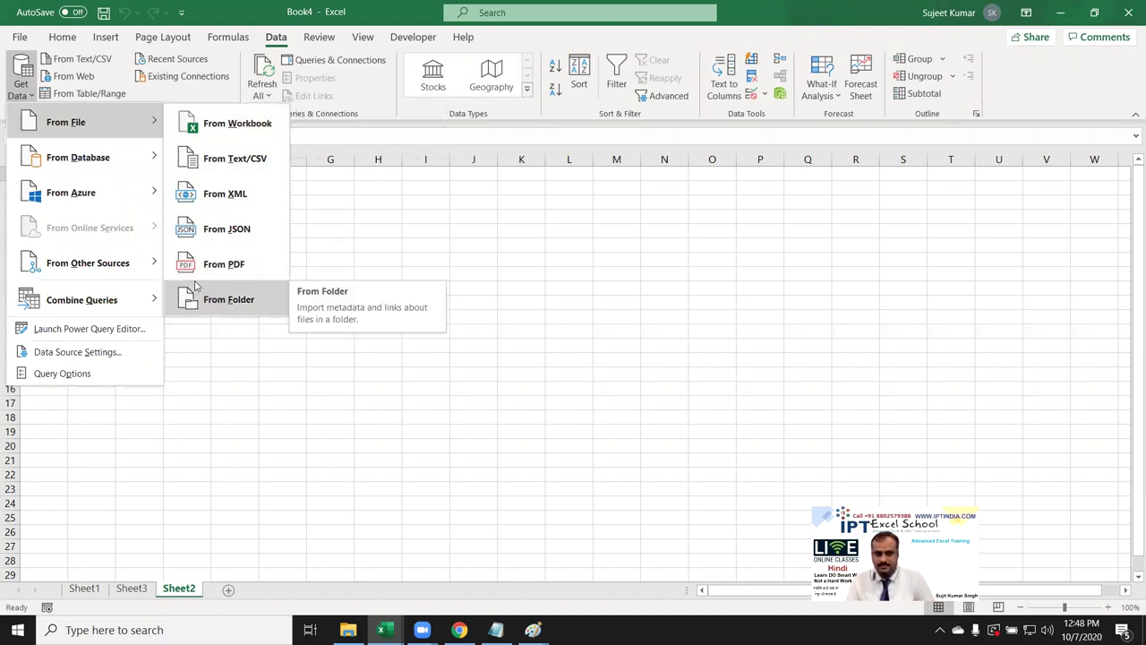
click(192, 122)
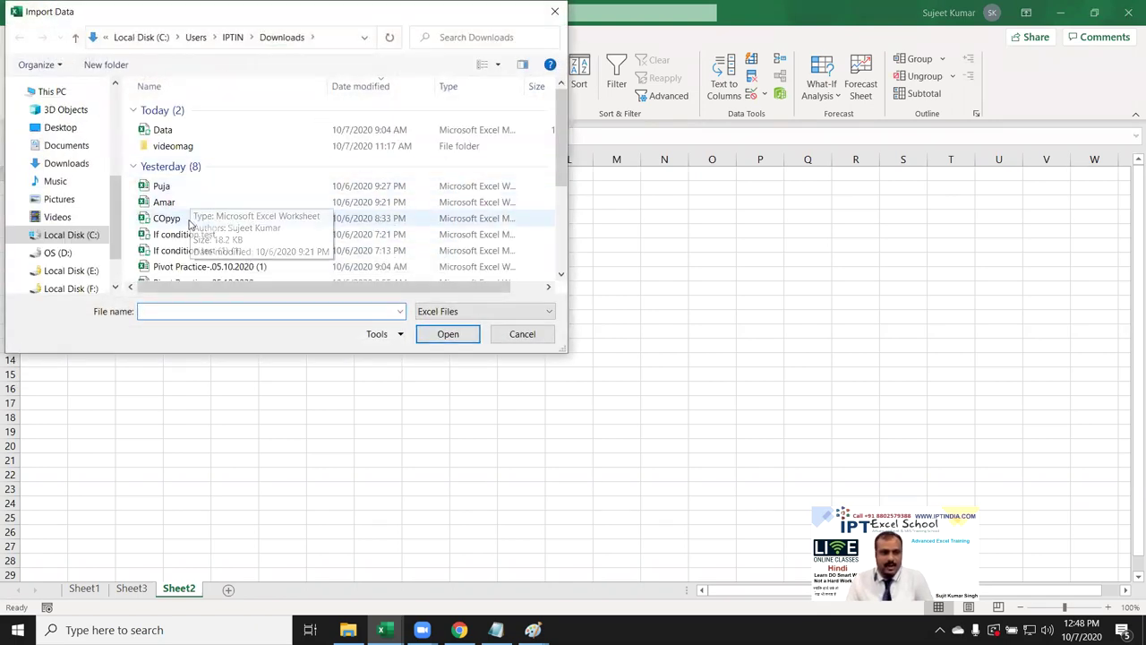
Step: Import the COpyp workbook and enable selecting multiple sheets in Navigator
click(193, 219)
click(439, 335)
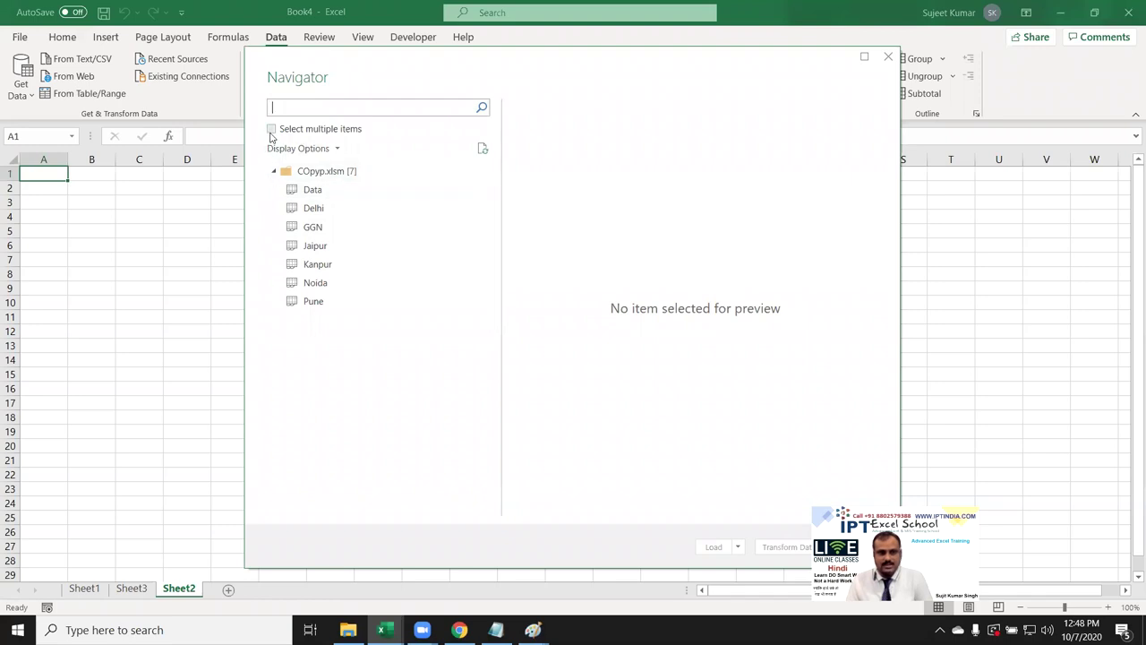
click(272, 129)
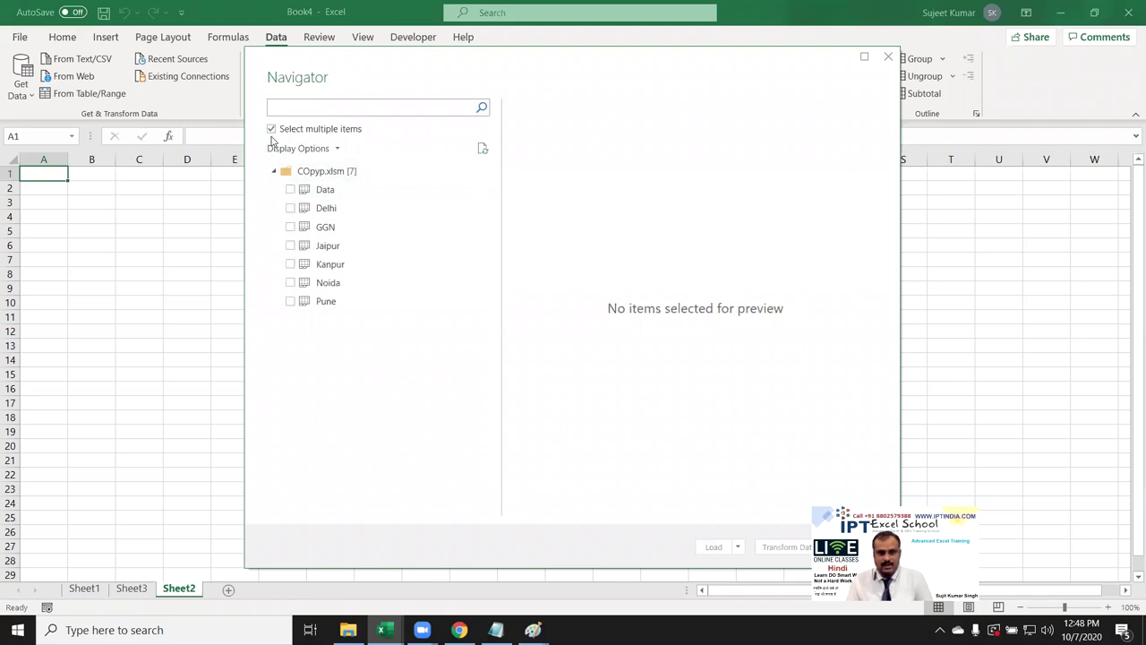
Step: Tick the Delhi, GGN, Jaipur, Kanpur, Noida and Pune sheets and send them to Transform Data
click(290, 208)
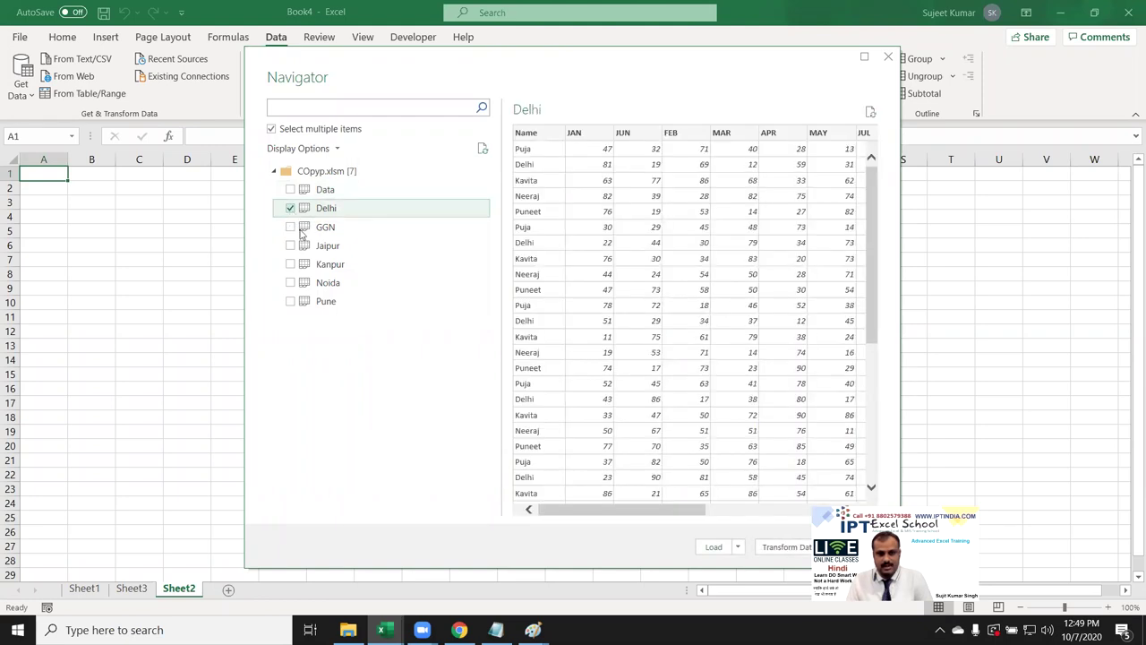
click(288, 233)
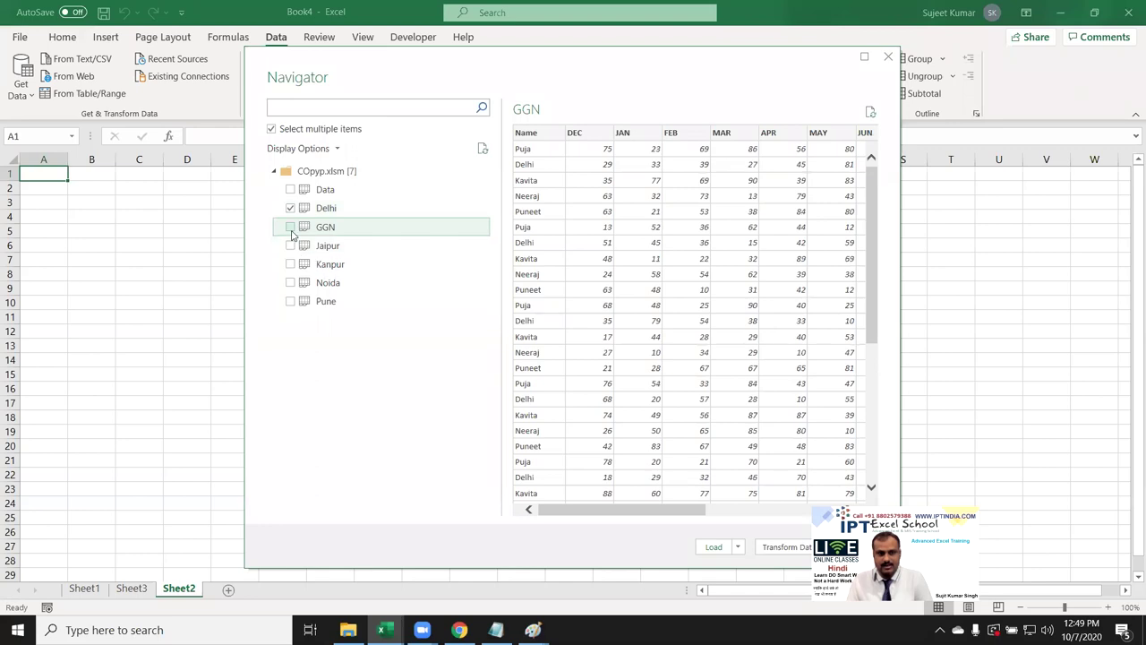
click(291, 227)
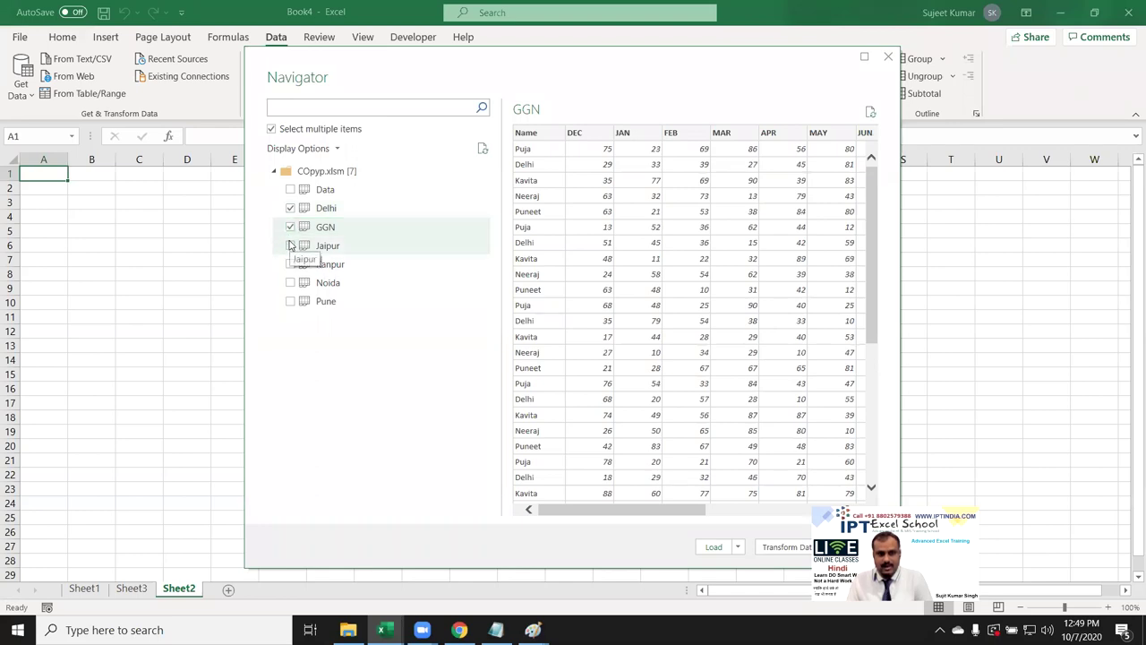
click(290, 245)
click(290, 264)
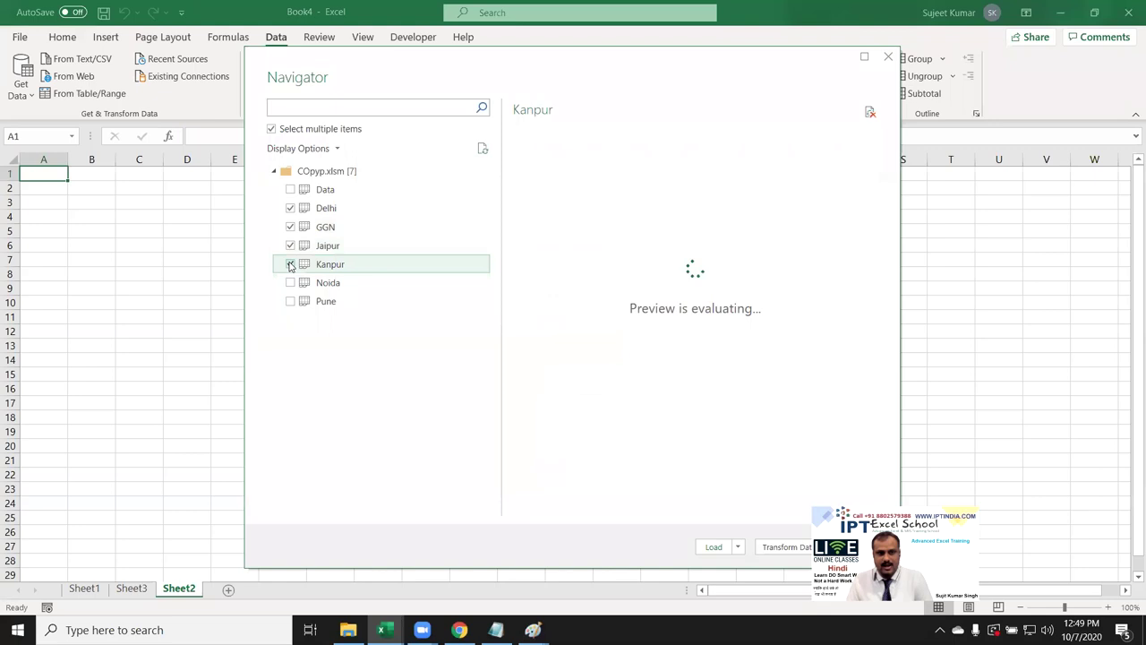
click(290, 283)
click(290, 301)
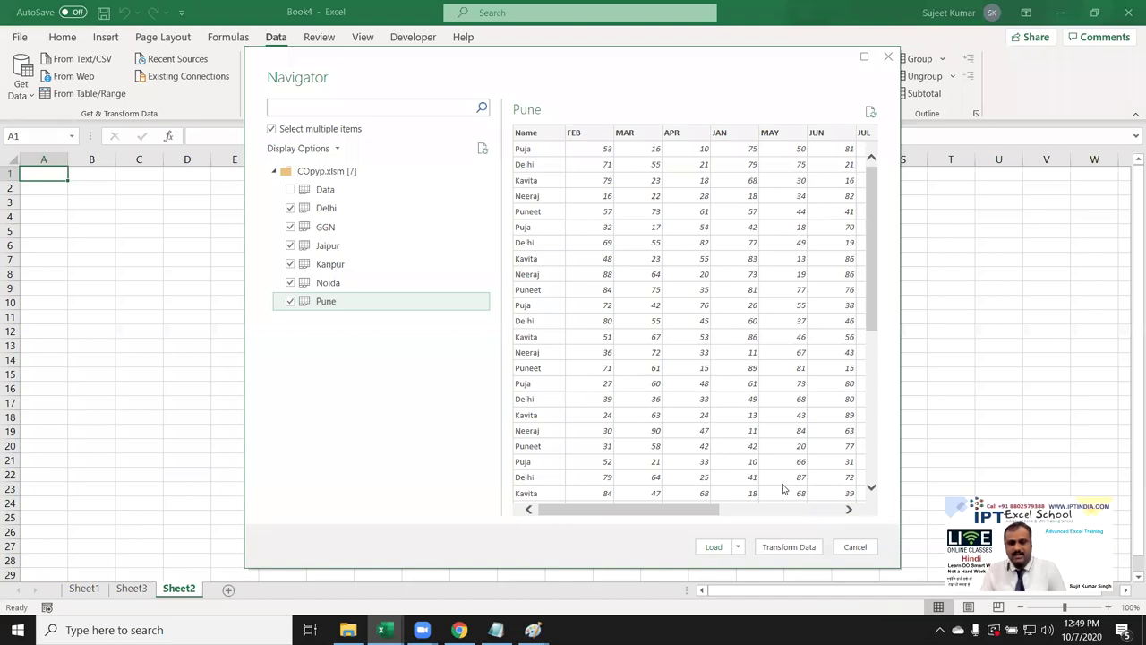
click(738, 547)
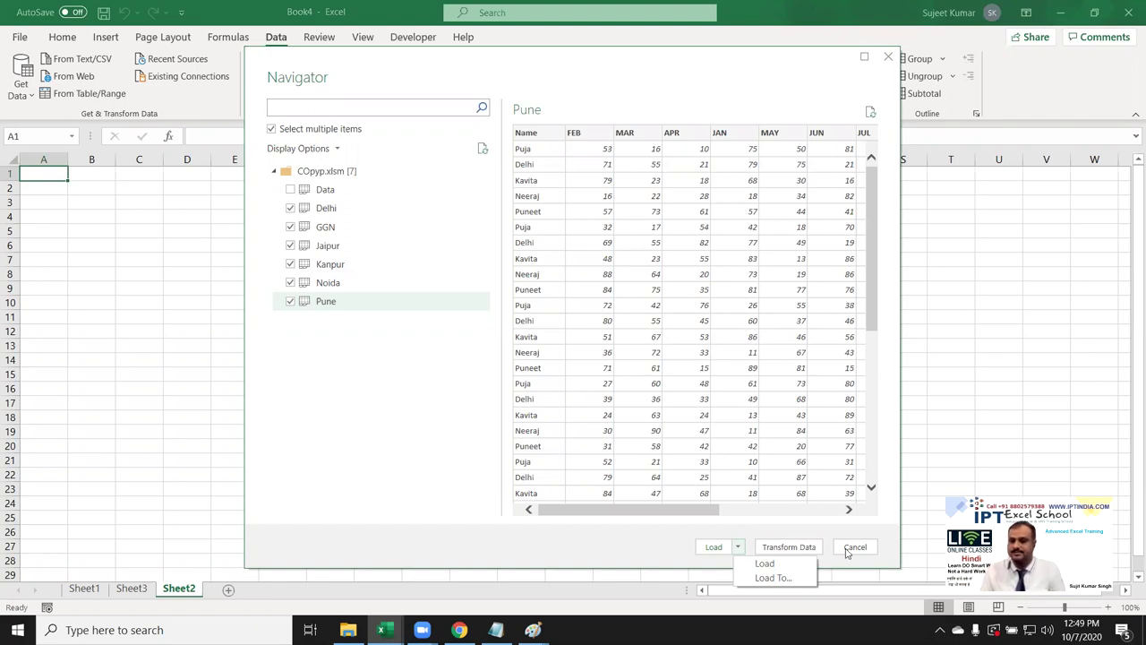
click(806, 553)
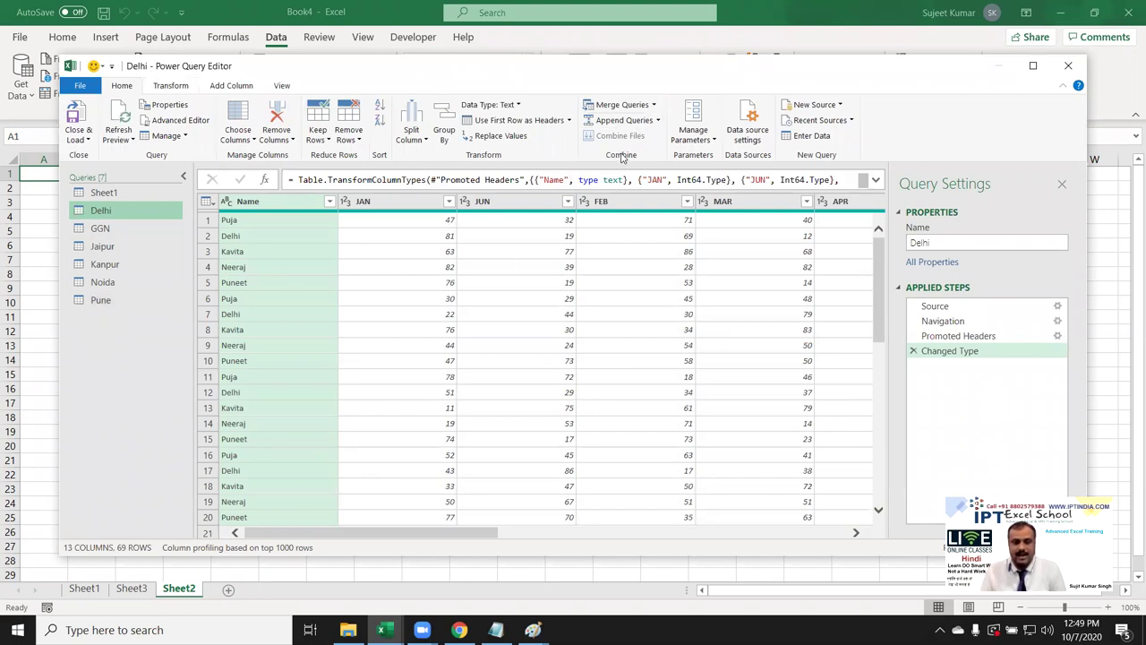
Step: Choose Append Queries as New from the Append Queries dropdown
click(659, 120)
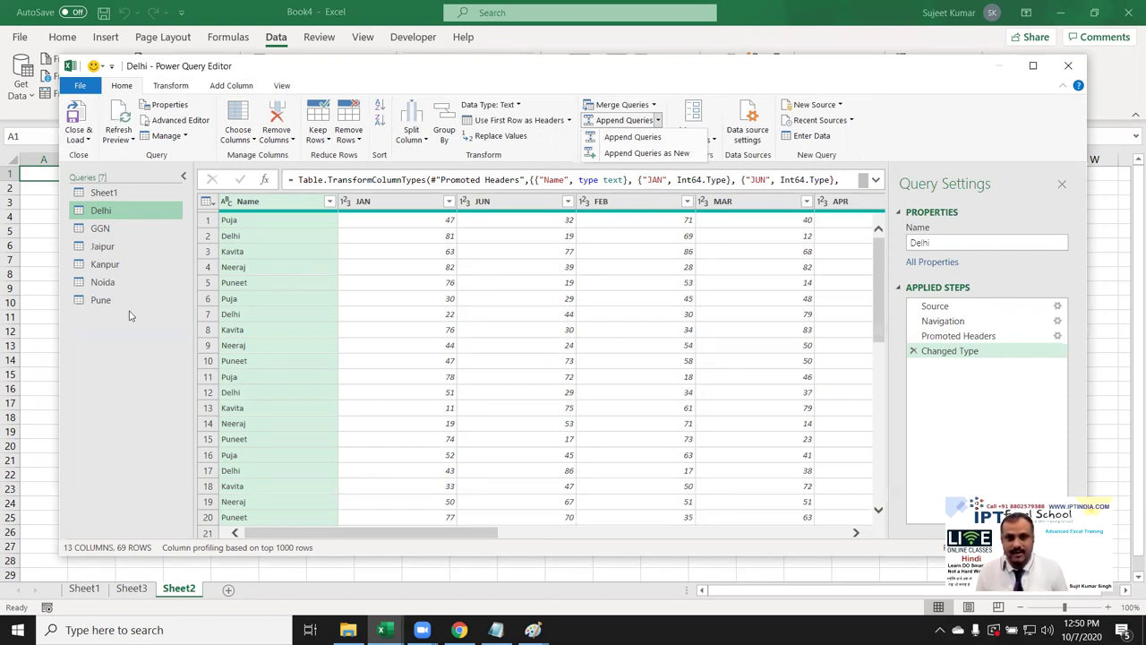
click(629, 154)
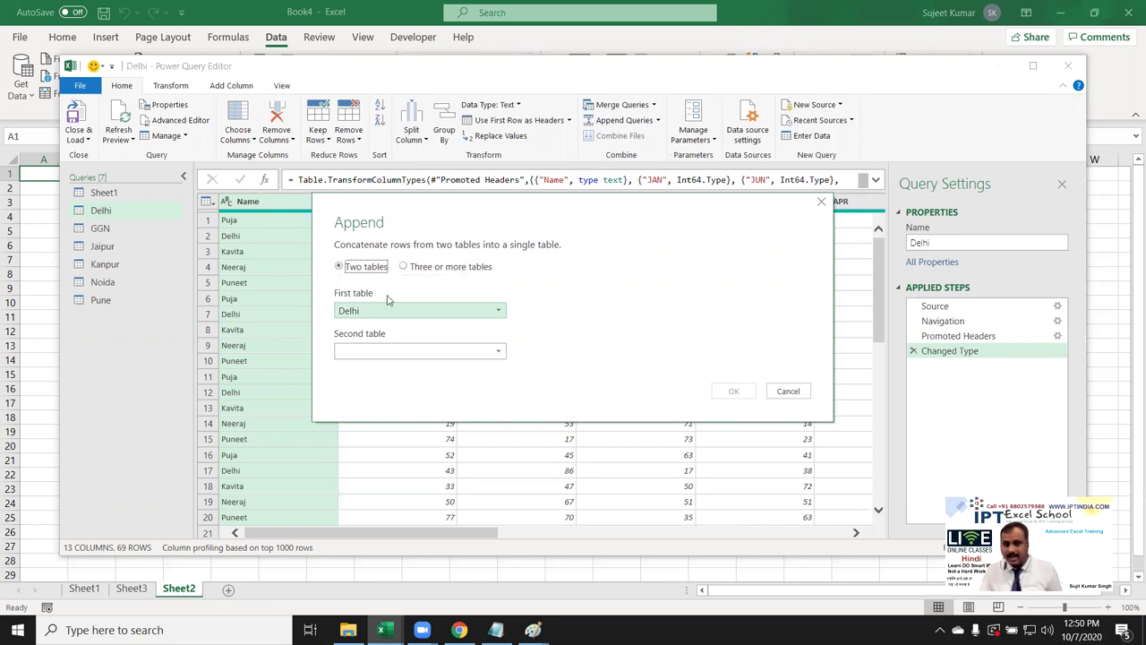
Step: Switch to three-or-more tables and add Delhi once to the append list
click(413, 274)
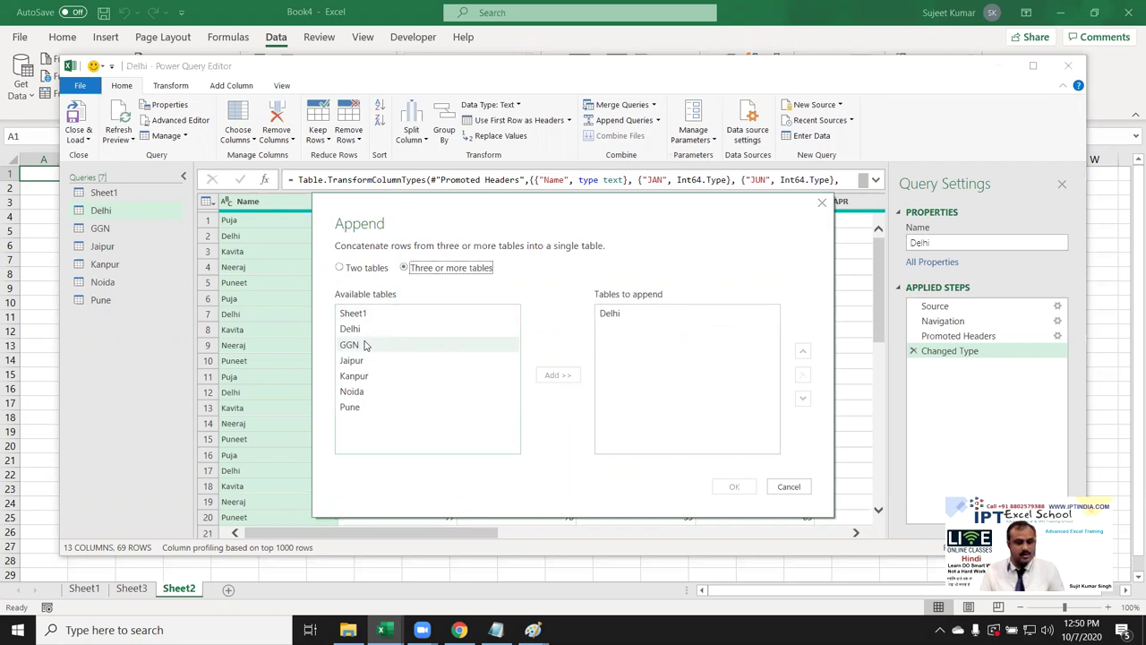
click(363, 330)
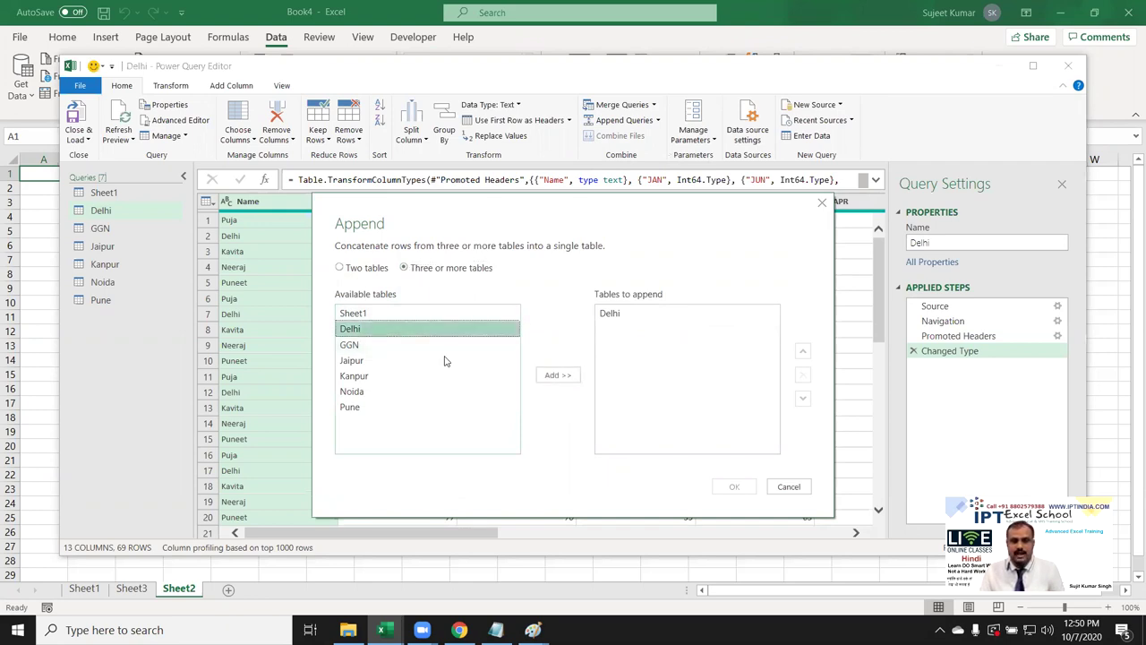
click(555, 377)
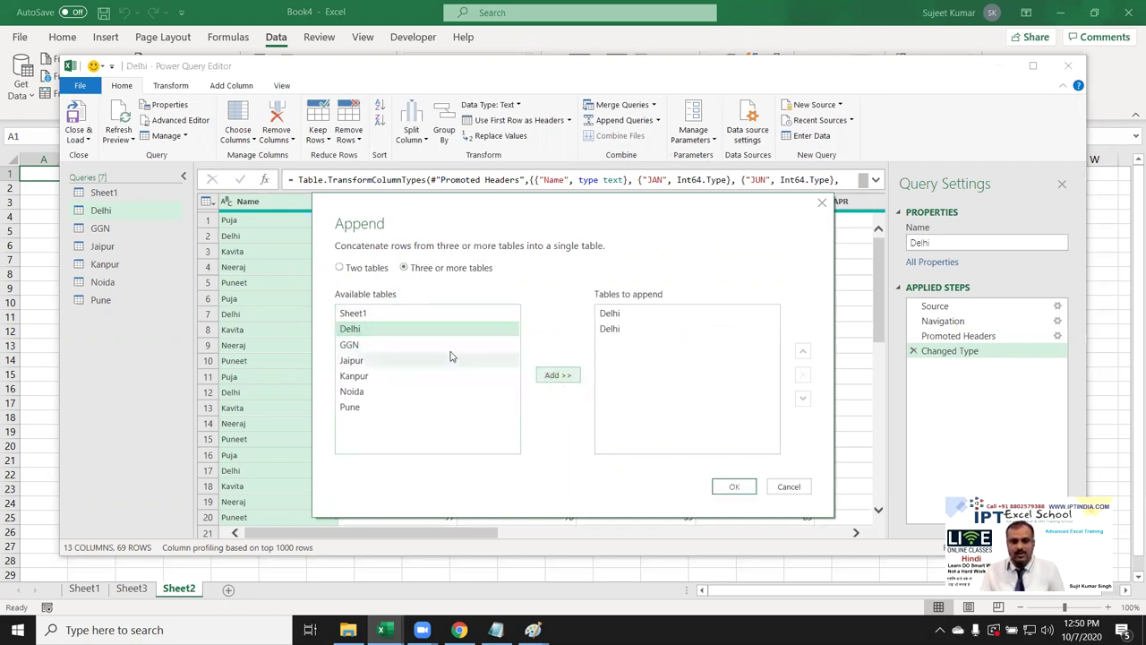
click(630, 332)
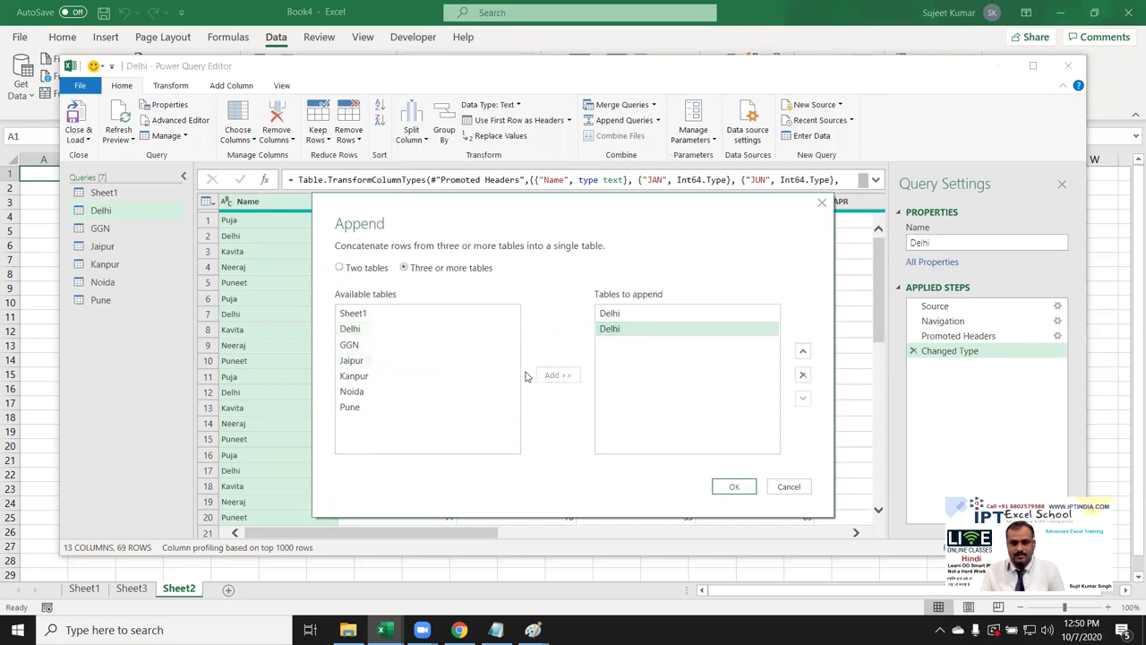
click(803, 374)
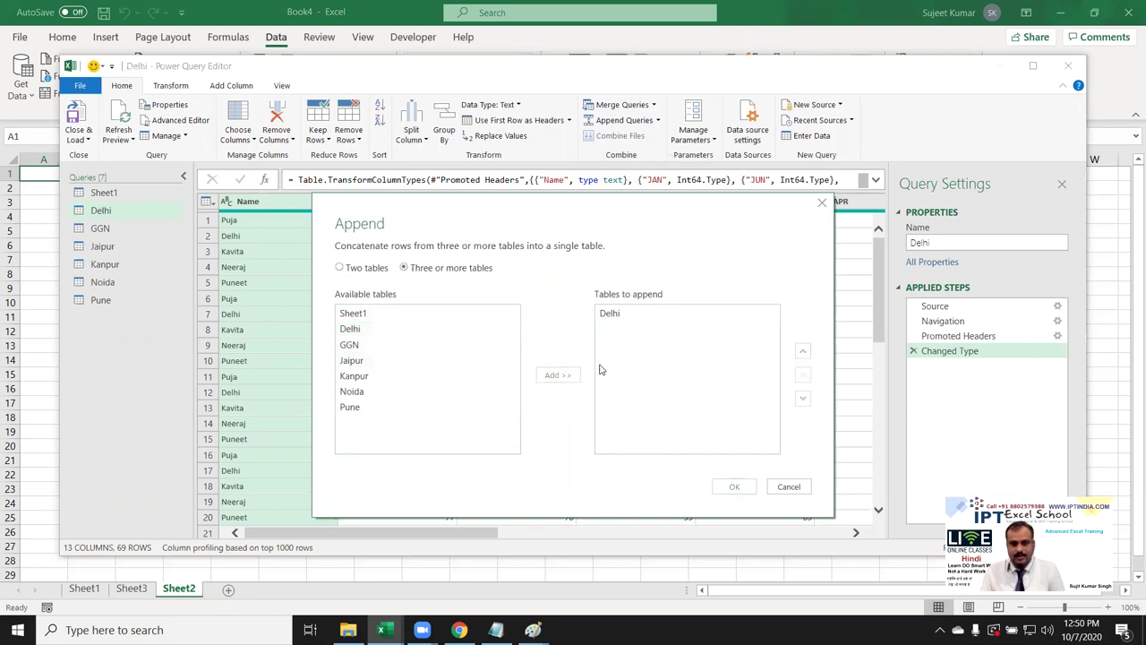
Step: Add GGN, Jaipur, Kanpur, Noida and Pune, with Pune last, and create Append1
double_click(391, 346)
double_click(377, 360)
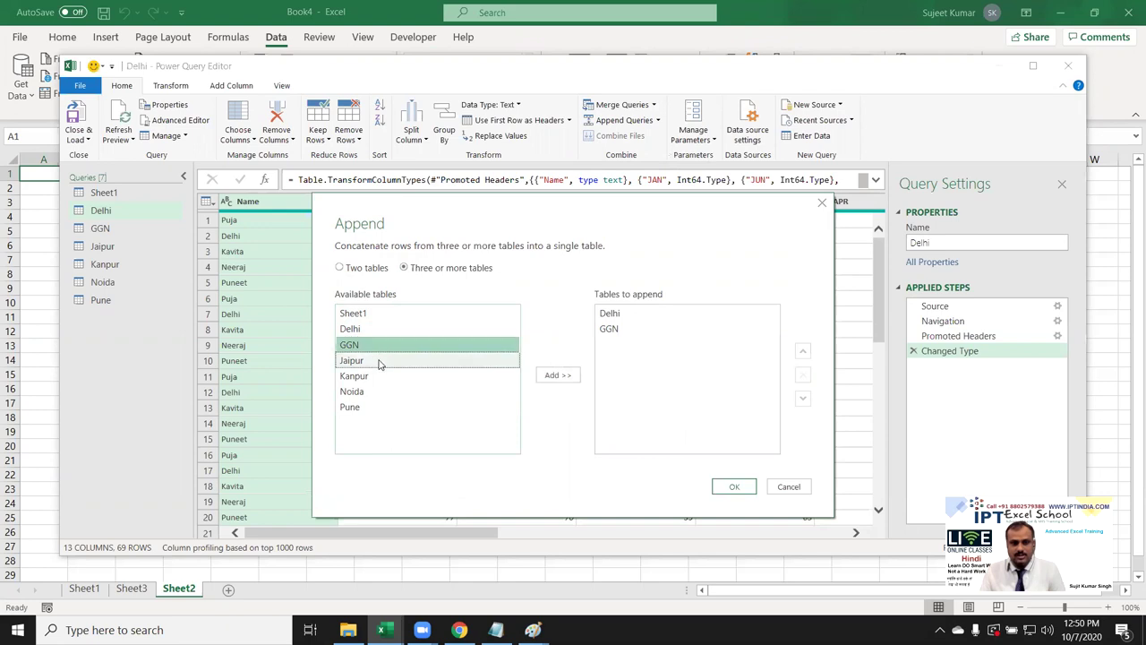
click(377, 380)
double_click(377, 381)
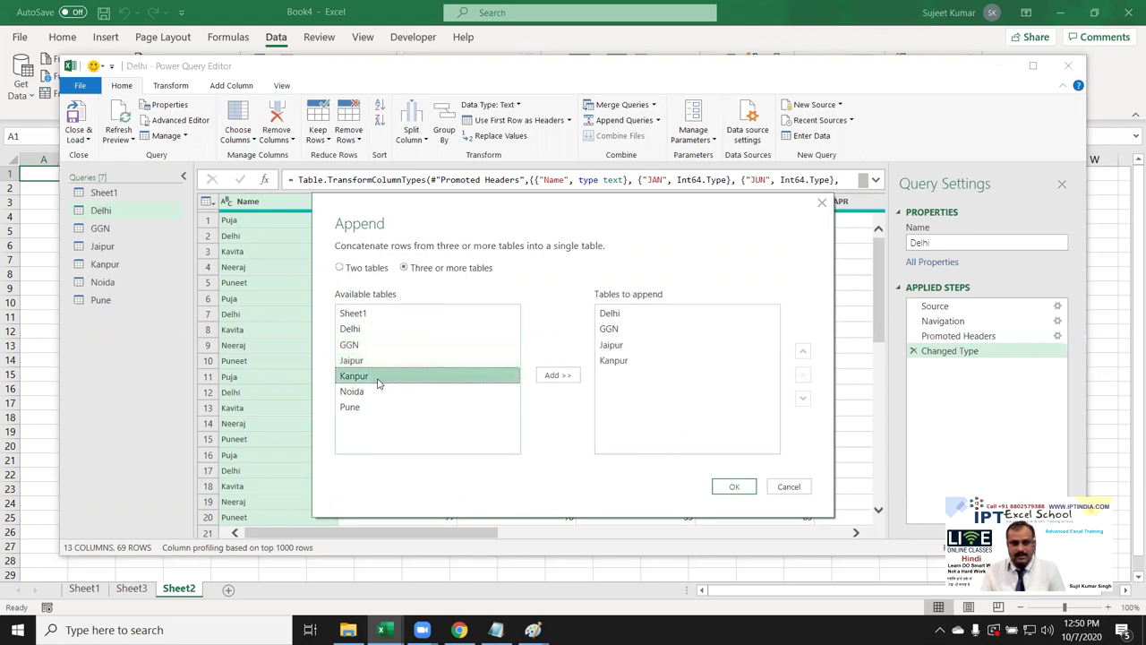
double_click(415, 406)
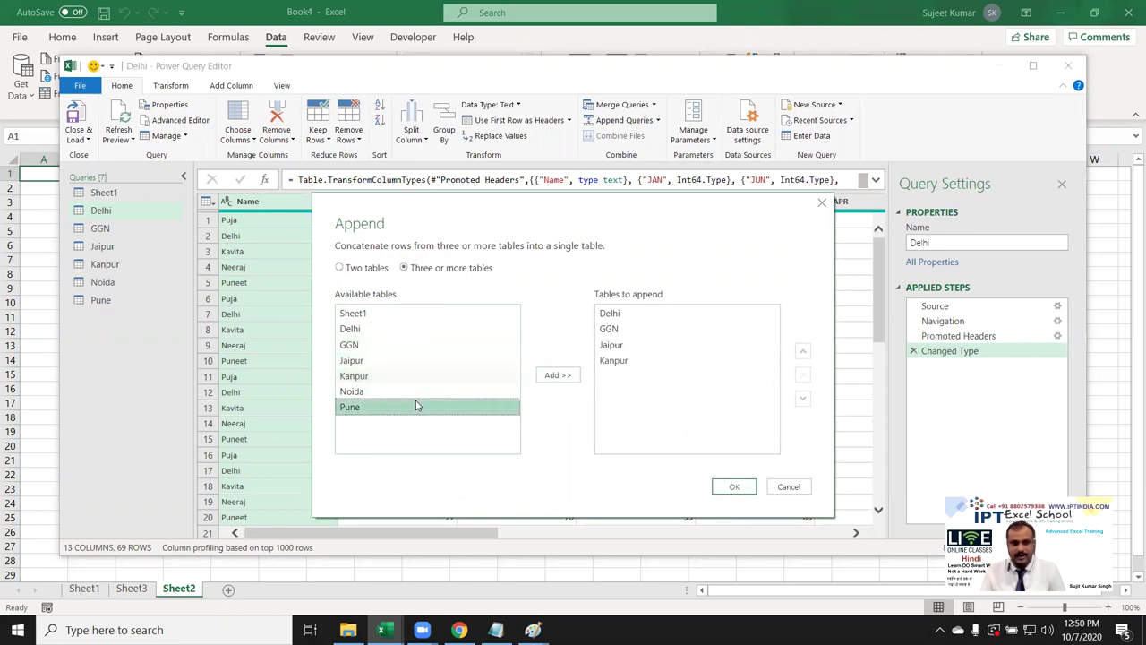
double_click(414, 392)
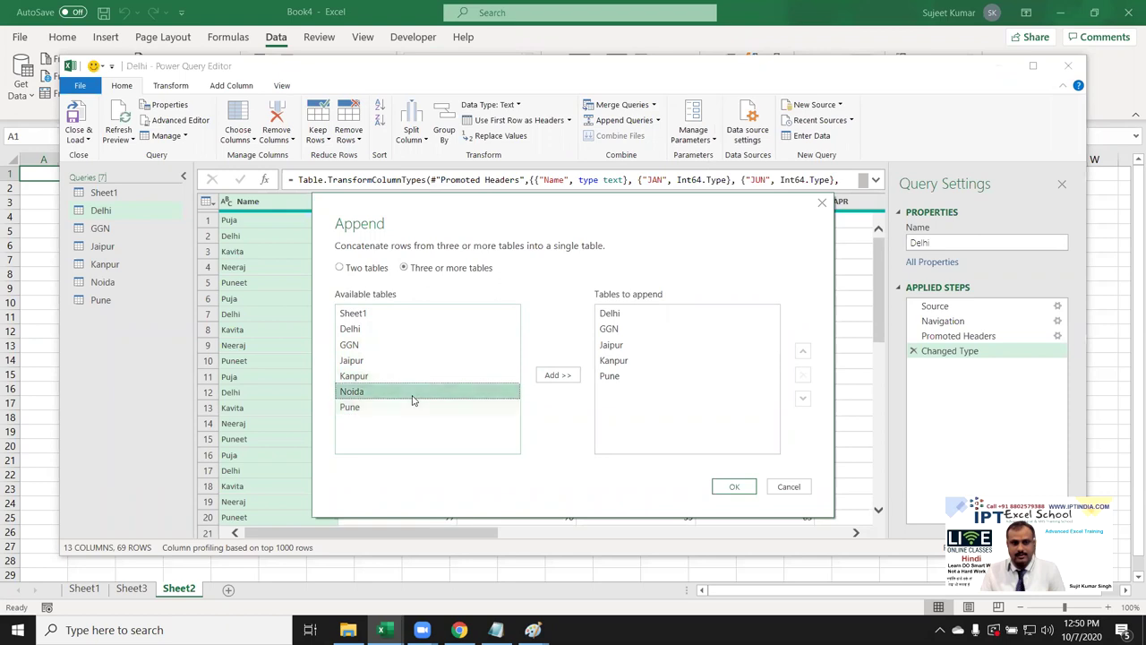
click(625, 378)
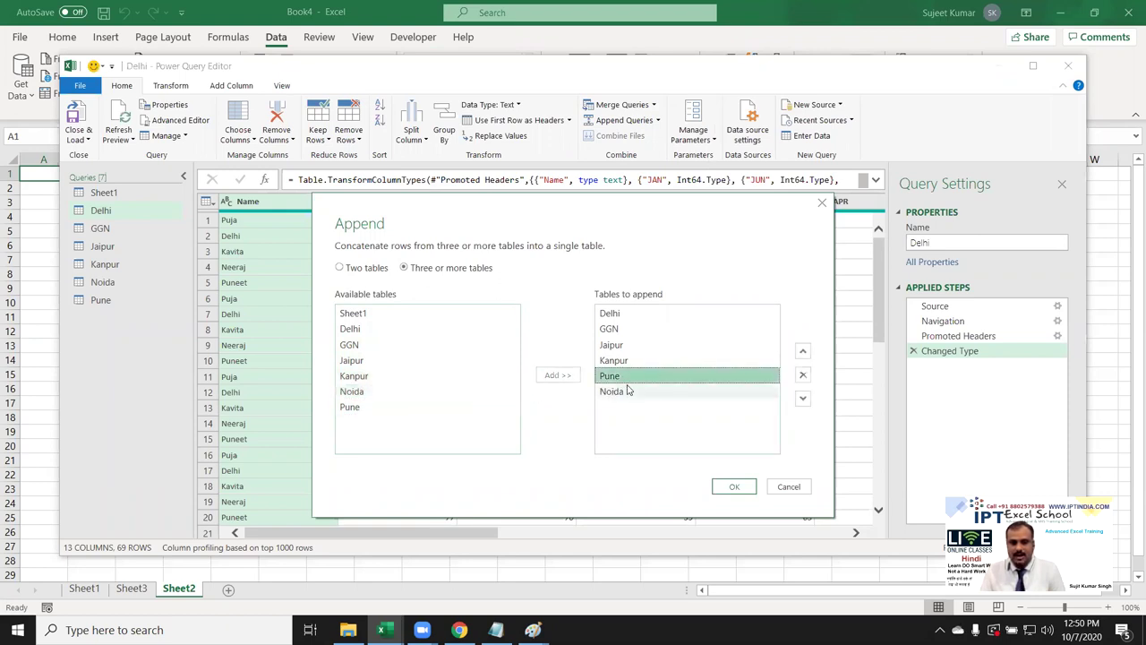
click(803, 398)
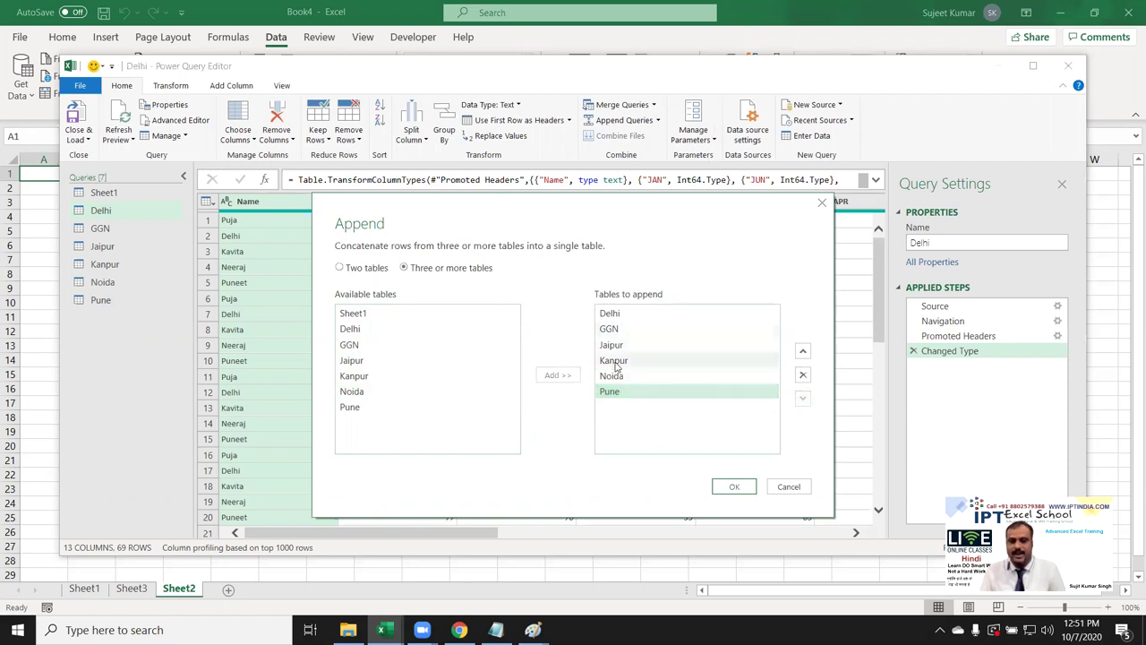
click(742, 496)
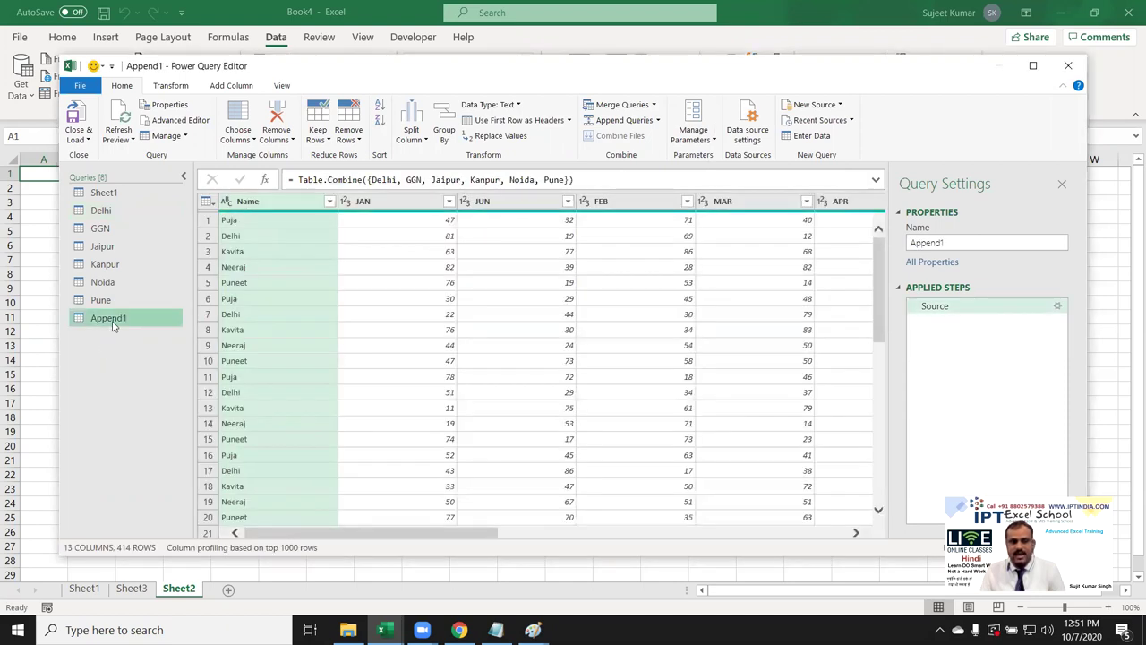
Step: Rename the Append1 query to CData and Close & Load it into the workbook
scroll(345, 354, down, 1)
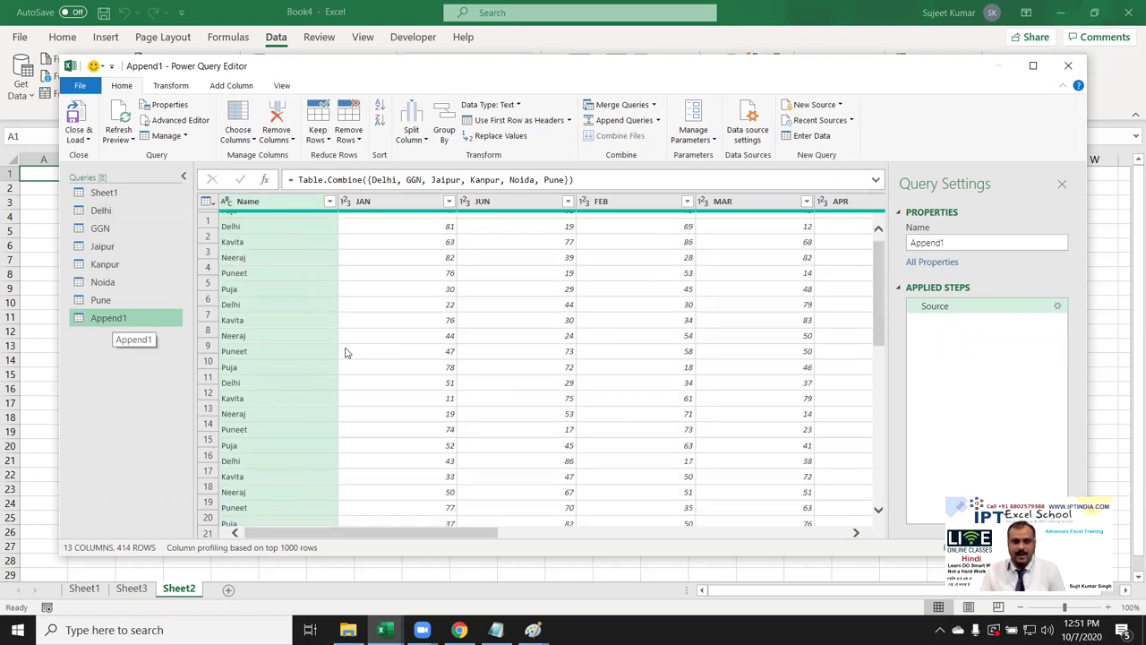
scroll(345, 354, up, 1)
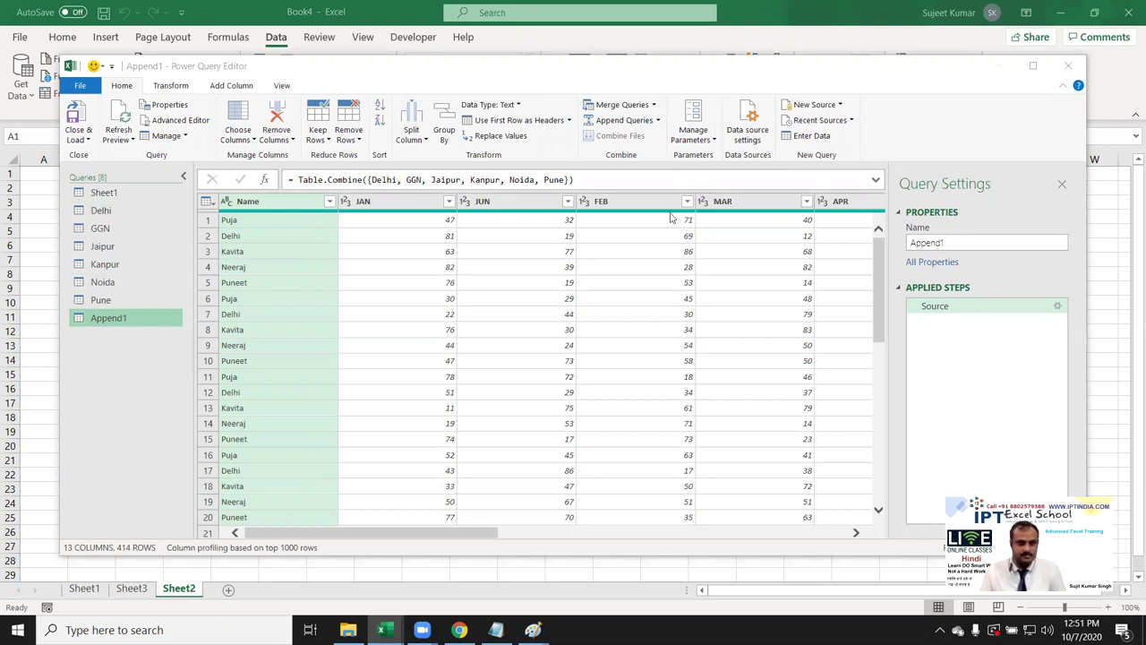
scroll(426, 344, down, 2)
scroll(426, 368, down, 3)
scroll(428, 387, up, 5)
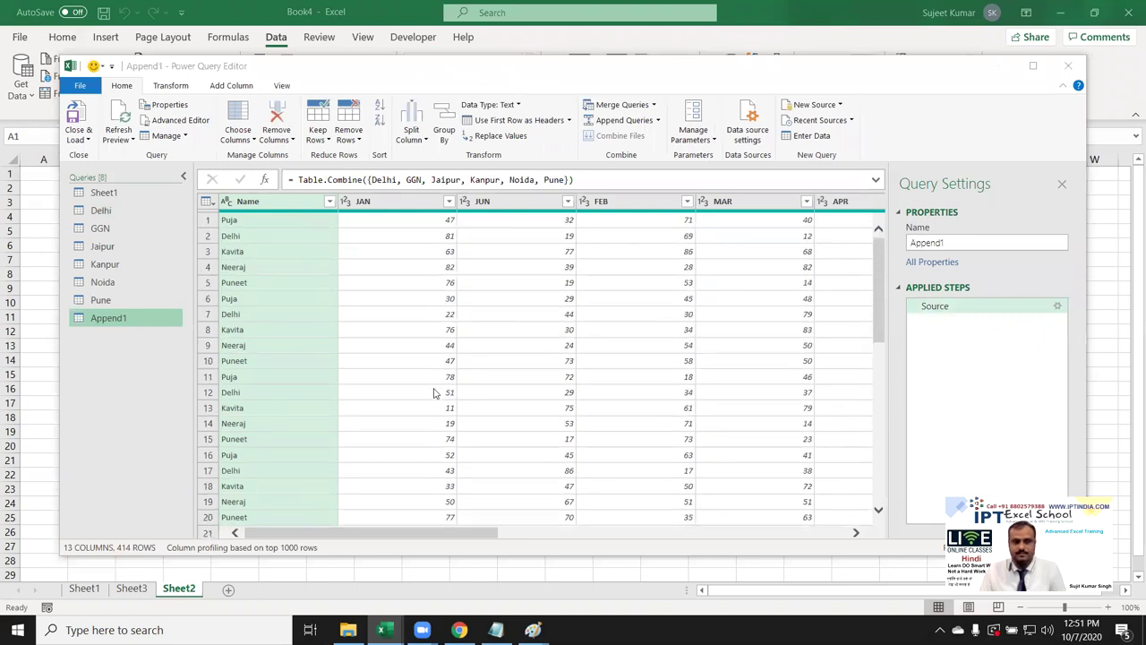
scroll(337, 404, down, 5)
scroll(338, 404, up, 5)
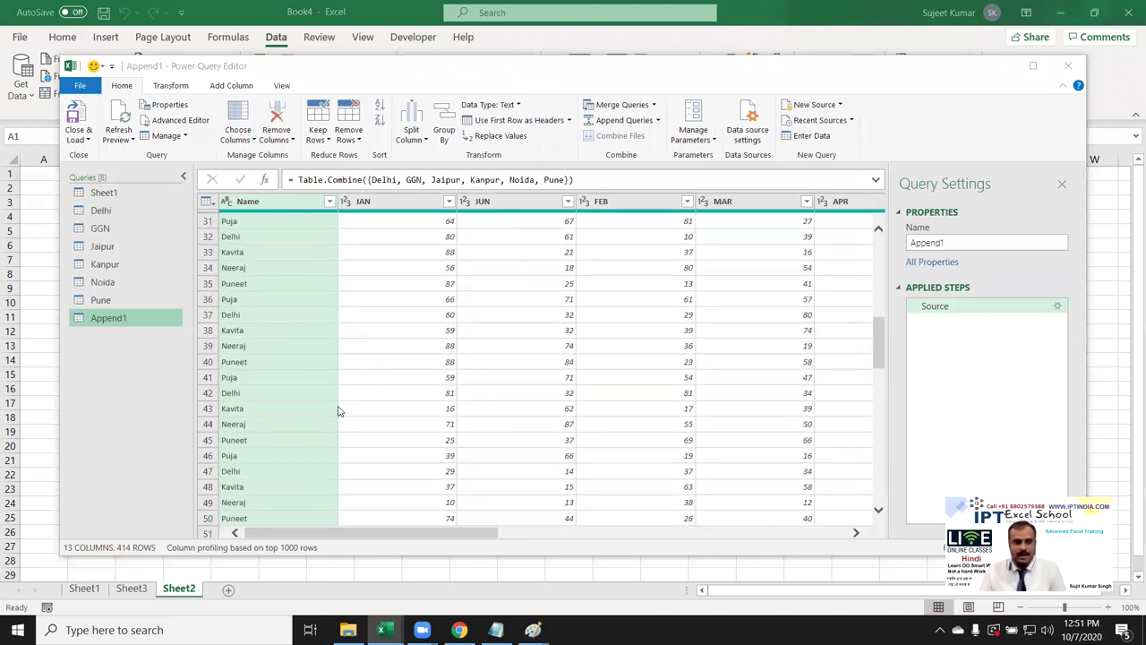
scroll(338, 404, down, 5)
right_click(95, 325)
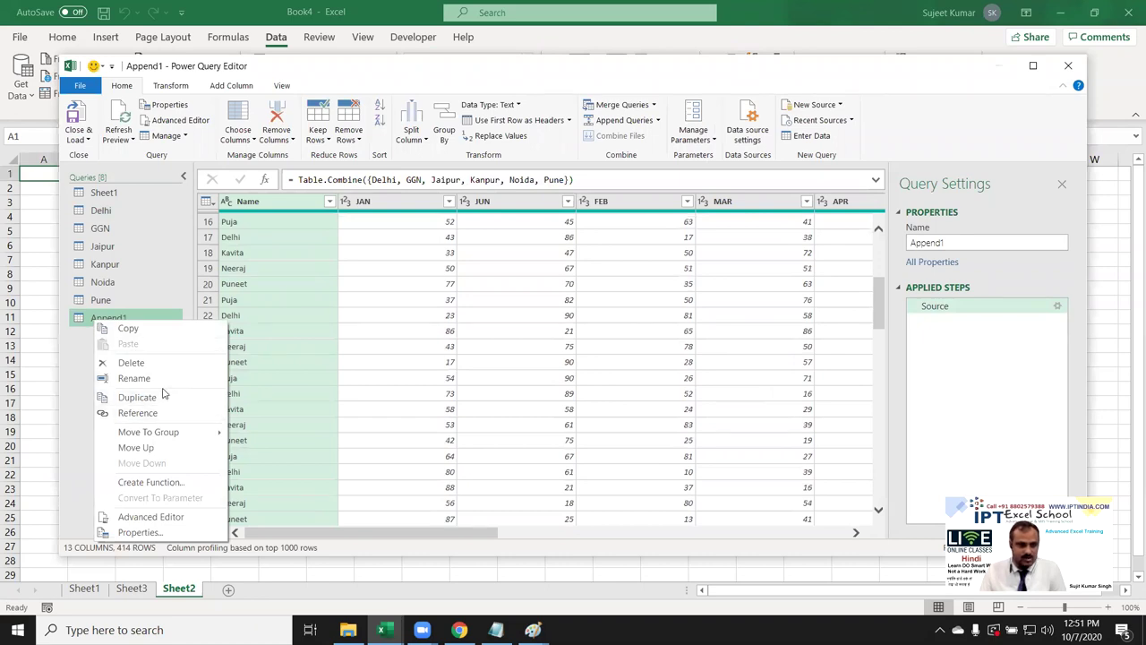
click(135, 378)
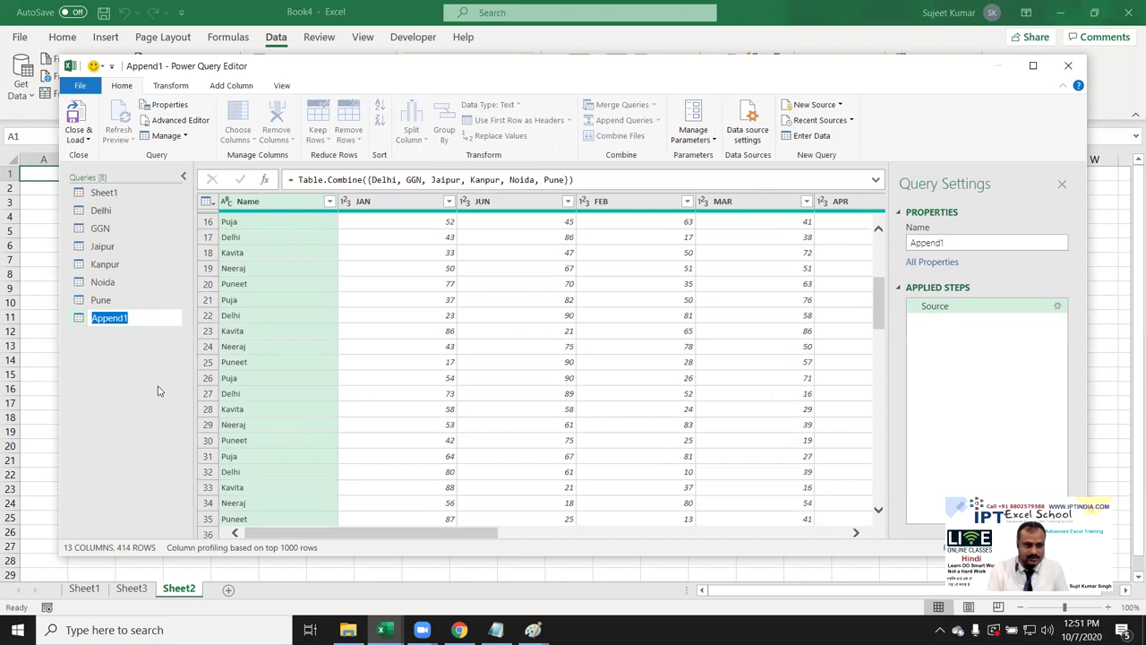
text(CData)
click(147, 326)
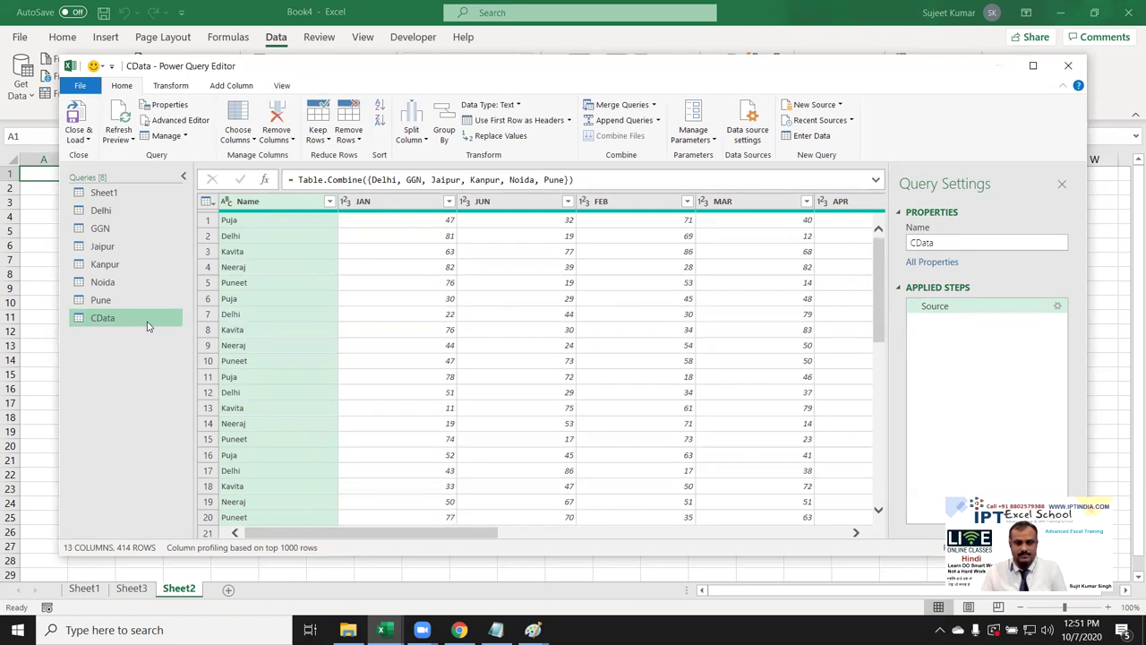
click(78, 139)
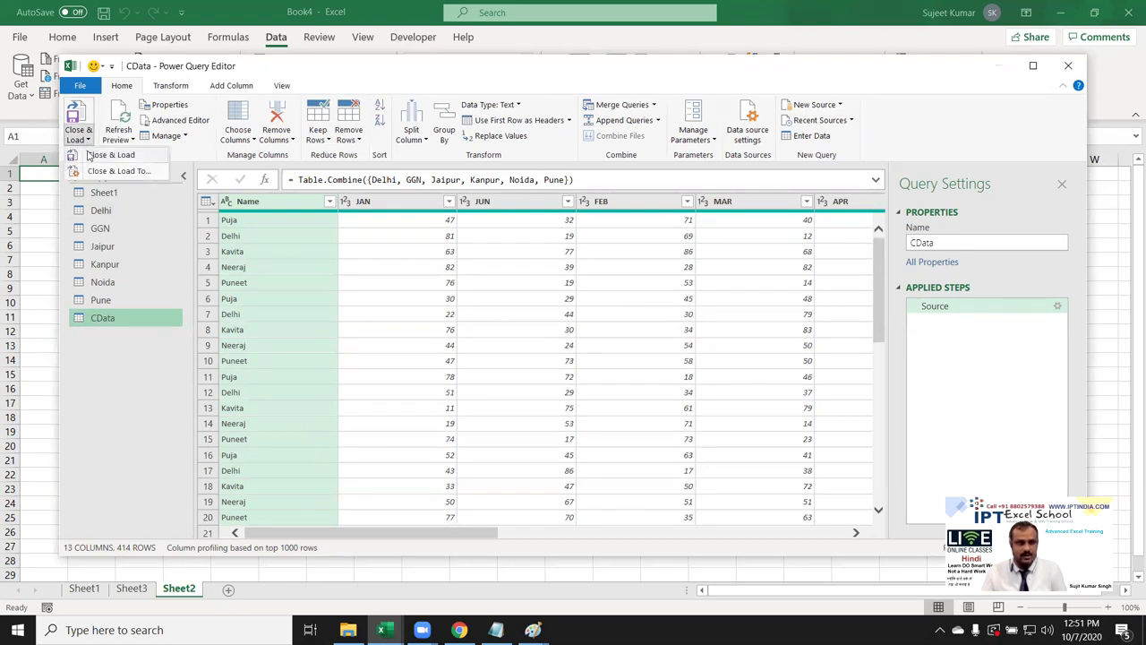
click(90, 157)
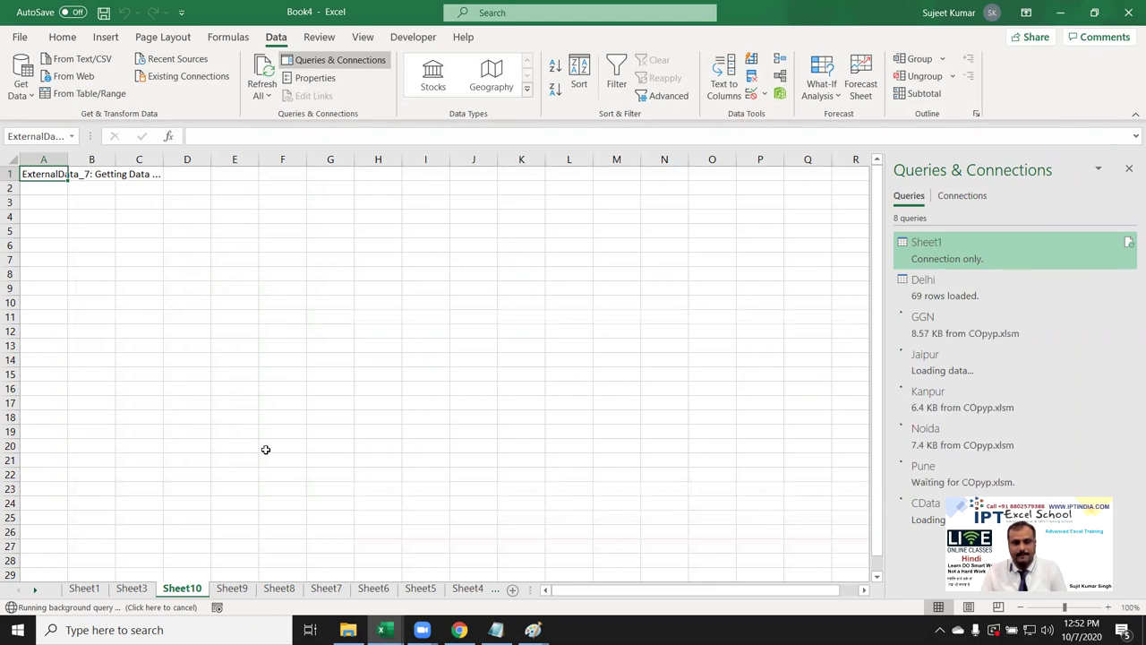
Step: Scroll down and back up through the 414-row CData table on Sheet10 to check its rows
click(172, 319)
scroll(262, 392, down, 7)
scroll(261, 393, down, 7)
scroll(265, 431, down, 7)
scroll(265, 432, down, 8)
scroll(265, 434, down, 10)
scroll(265, 437, down, 10)
scroll(263, 446, down, 6)
scroll(263, 445, down, 10)
scroll(263, 445, down, 10)
scroll(262, 444, down, 10)
scroll(260, 445, down, 11)
scroll(260, 444, down, 11)
scroll(260, 443, down, 9)
scroll(259, 442, down, 5)
scroll(259, 442, down, 5)
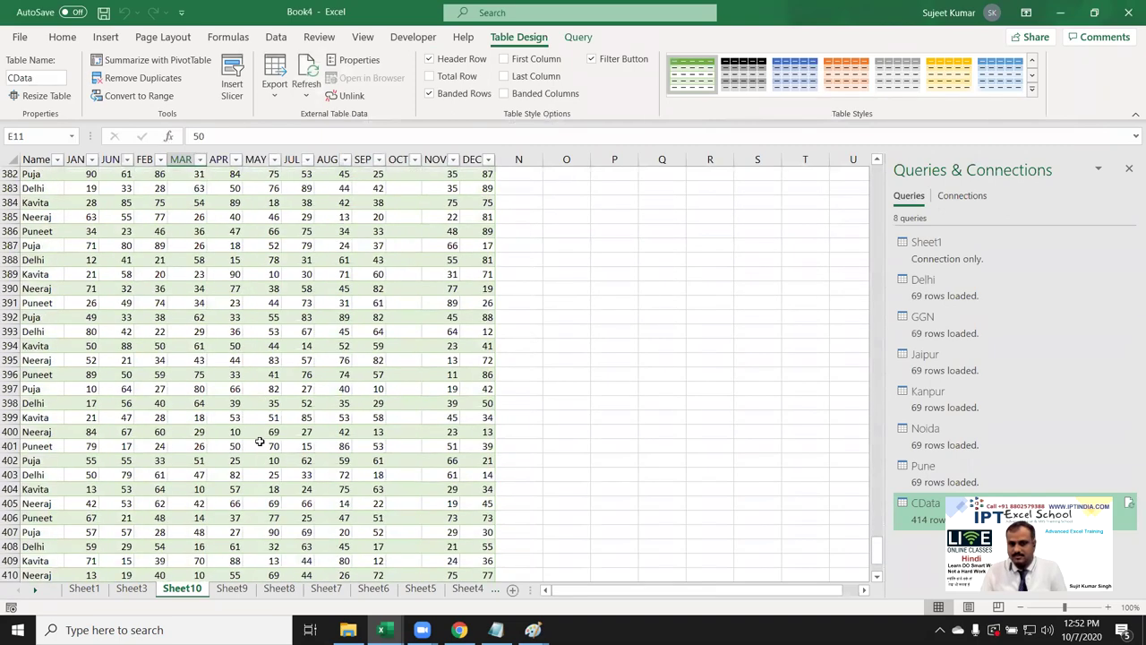
scroll(258, 442, down, 5)
scroll(258, 442, up, 10)
scroll(259, 442, up, 13)
scroll(259, 441, up, 5)
scroll(264, 435, up, 5)
scroll(266, 438, up, 4)
scroll(269, 436, up, 7)
click(236, 459)
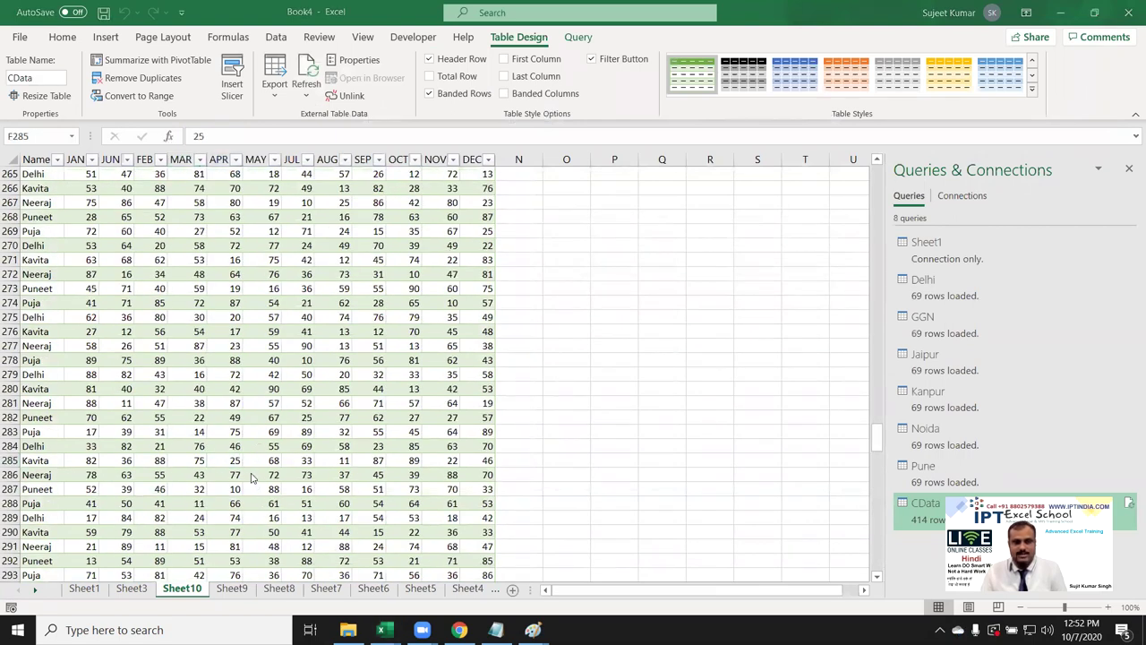
scroll(205, 272, up, 7)
scroll(205, 267, up, 8)
scroll(205, 262, up, 7)
scroll(205, 262, up, 6)
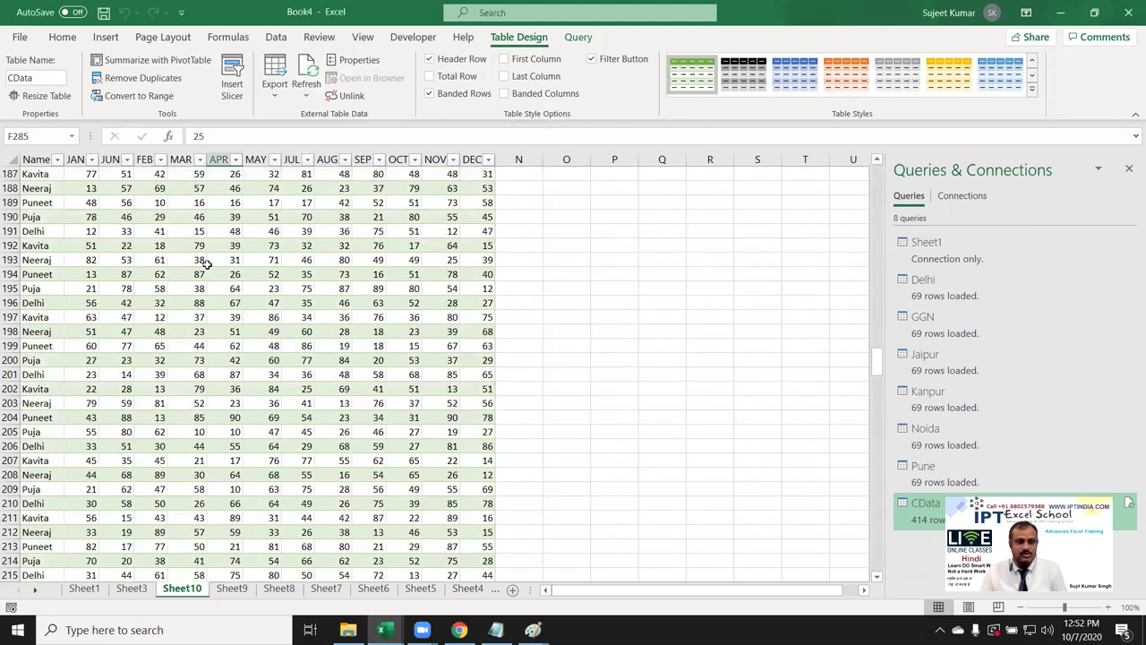
scroll(205, 263, up, 9)
scroll(205, 263, up, 10)
scroll(205, 263, up, 4)
scroll(205, 263, up, 5)
scroll(206, 263, up, 4)
scroll(205, 262, up, 7)
scroll(205, 262, up, 4)
scroll(205, 263, up, 7)
scroll(205, 263, up, 5)
scroll(205, 263, up, 5)
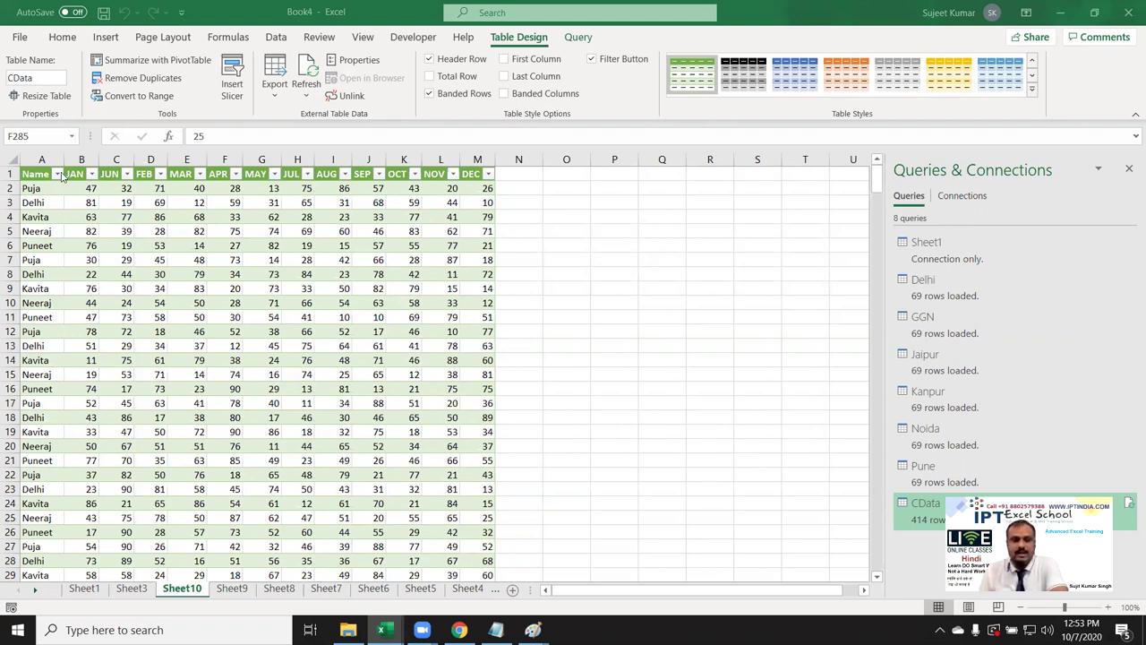
Step: Scroll down the CData table and select K347, the first empty OCT cell
scroll(426, 366, down, 8)
scroll(426, 366, down, 8)
scroll(427, 366, down, 5)
scroll(426, 366, down, 10)
scroll(430, 376, down, 10)
scroll(439, 395, down, 10)
scroll(453, 416, down, 5)
scroll(453, 416, down, 8)
scroll(453, 416, down, 9)
scroll(452, 417, down, 9)
scroll(452, 418, down, 13)
scroll(452, 418, down, 7)
scroll(453, 418, down, 6)
scroll(452, 418, down, 4)
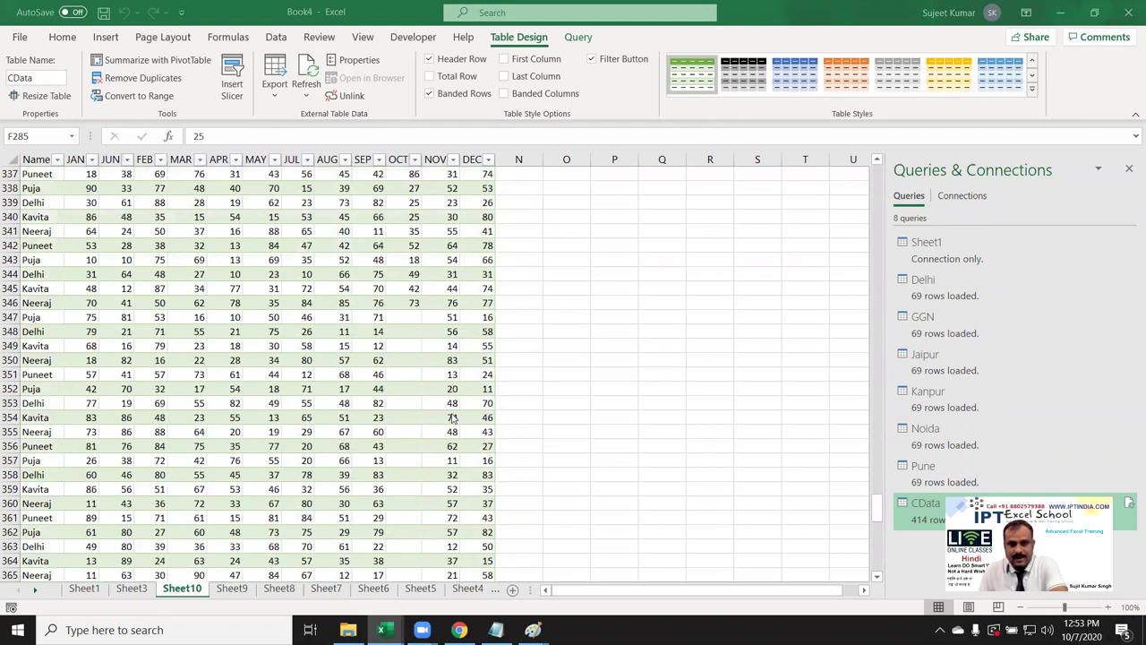
click(408, 315)
scroll(418, 349, down, 4)
scroll(418, 351, down, 4)
scroll(417, 351, down, 3)
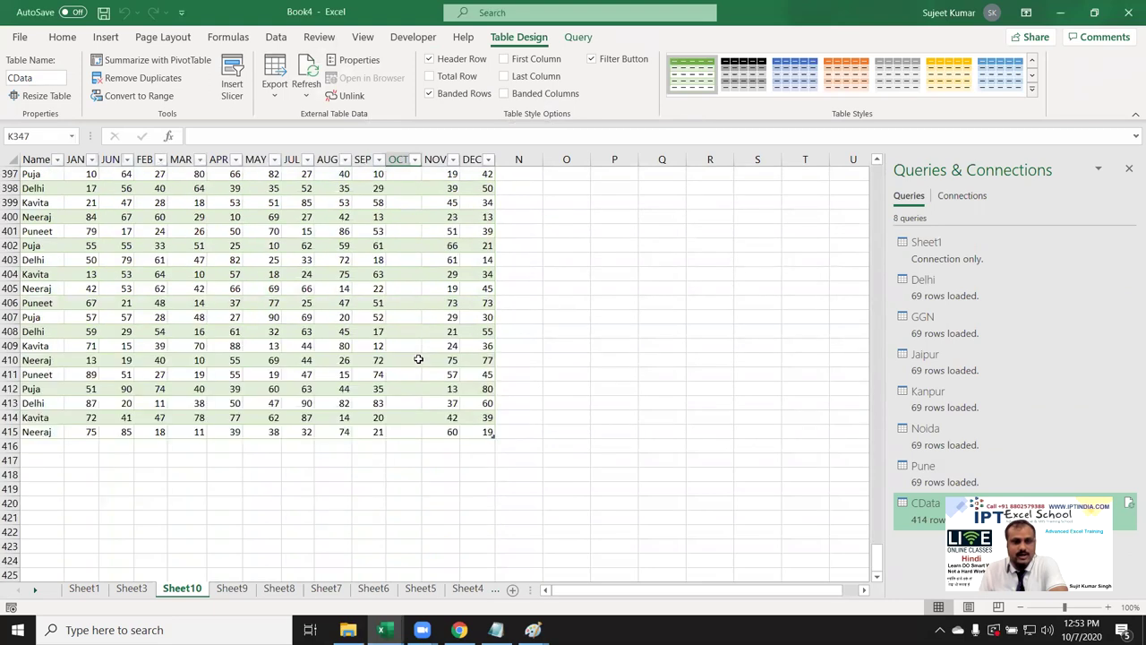
scroll(419, 359, up, 5)
scroll(418, 359, up, 8)
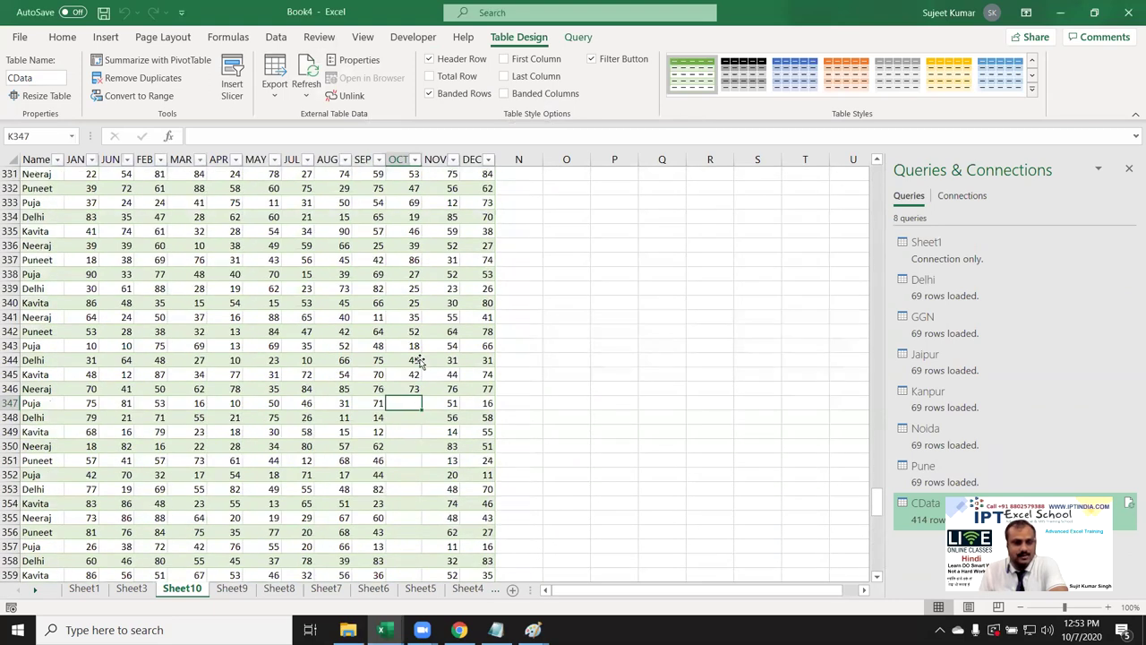
drag(877, 504, 880, 178)
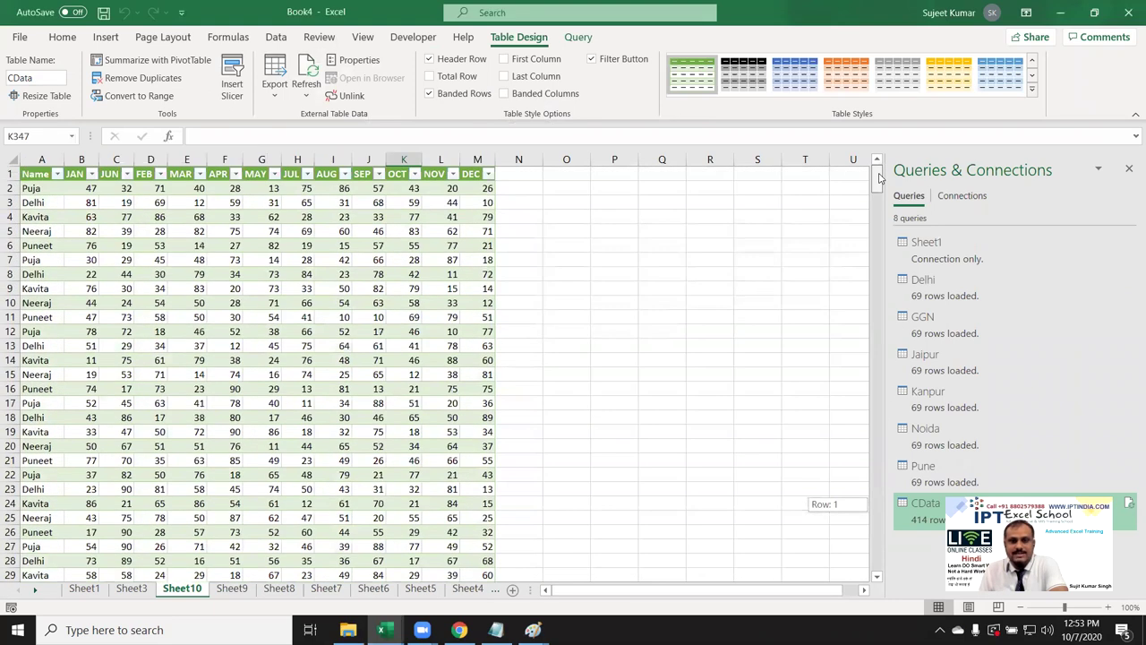
click(73, 173)
click(110, 172)
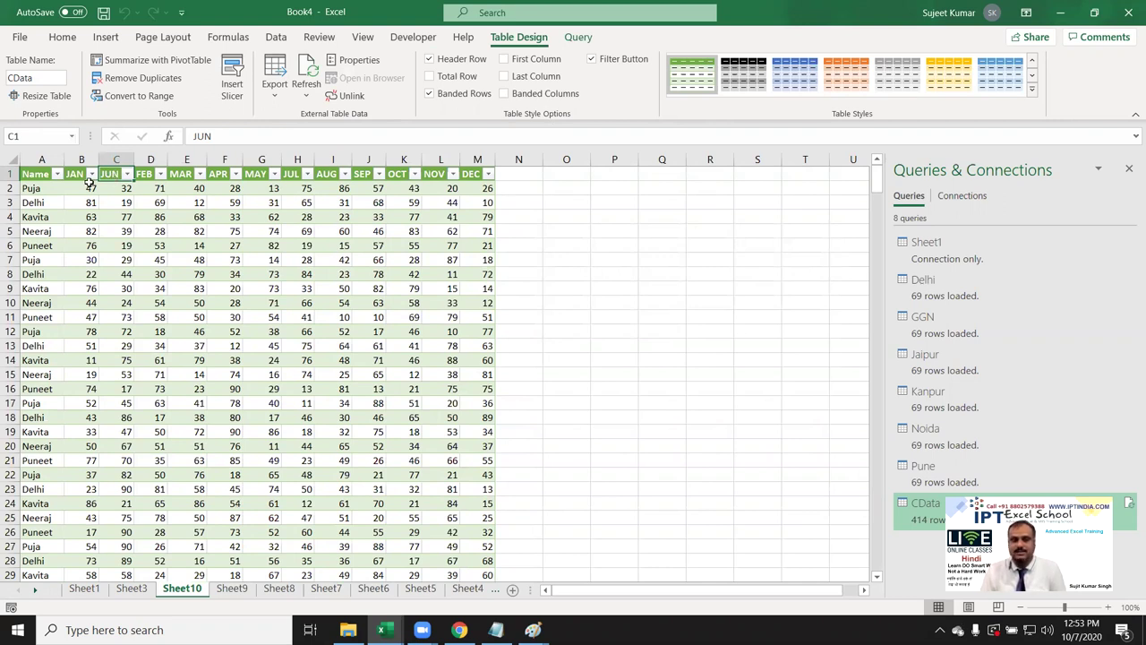
drag(79, 173, 466, 177)
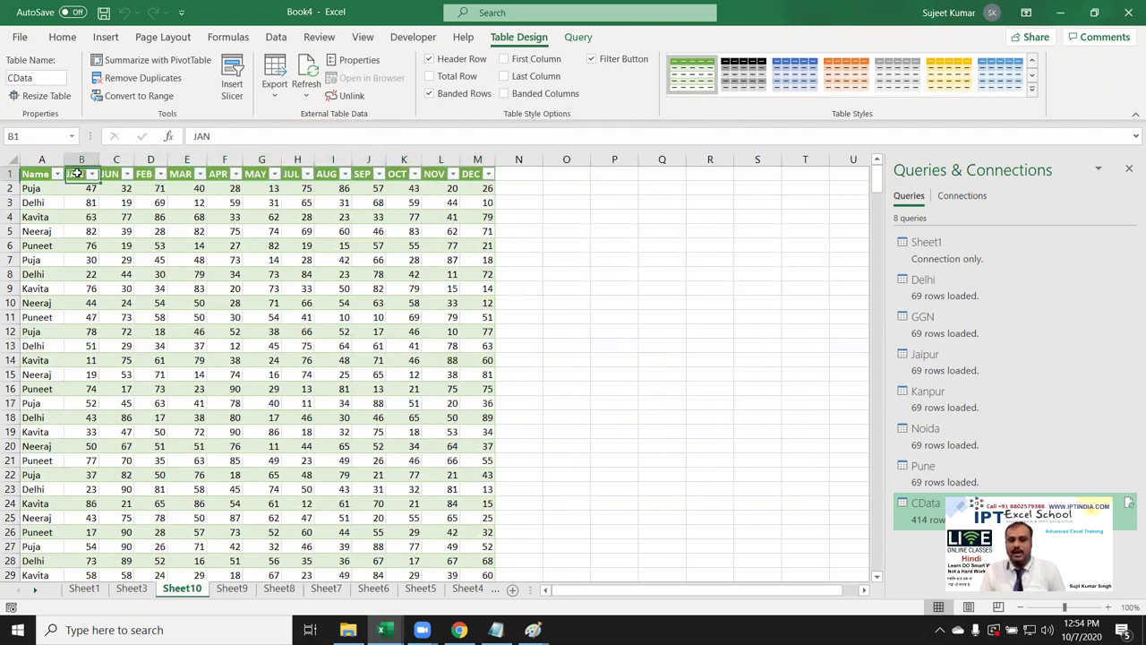
click(112, 173)
click(148, 173)
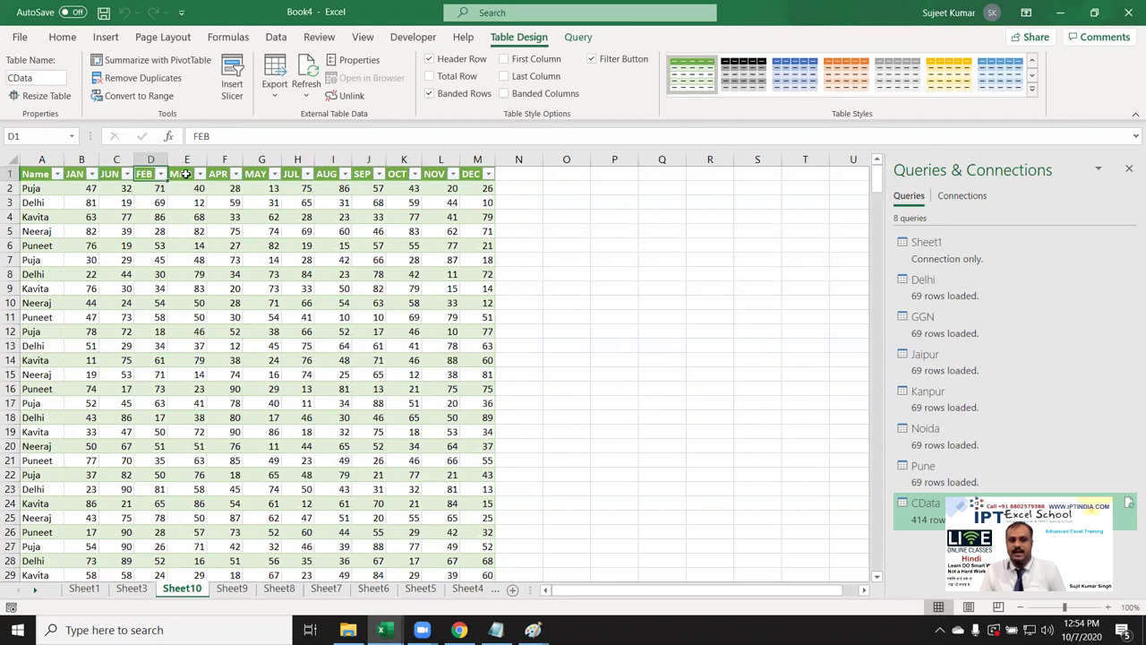
click(185, 173)
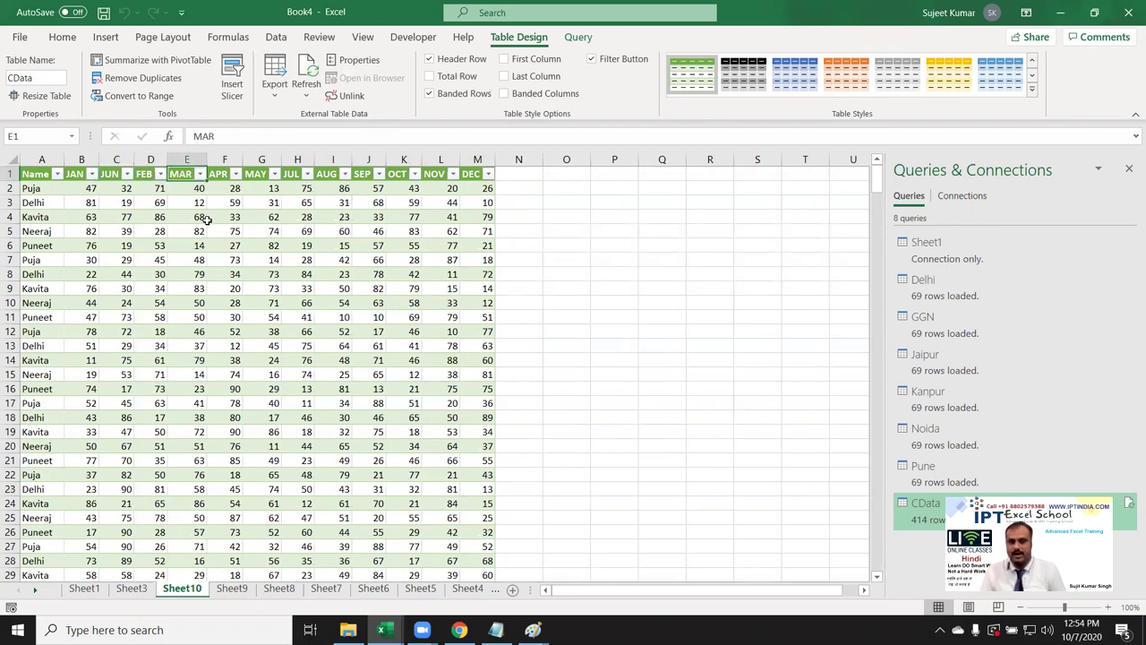
scroll(279, 276, down, 6)
scroll(452, 432, down, 11)
scroll(451, 432, down, 8)
scroll(453, 433, down, 8)
scroll(453, 434, down, 8)
scroll(454, 437, down, 10)
scroll(454, 437, down, 16)
scroll(453, 435, down, 8)
scroll(447, 432, down, 8)
scroll(444, 430, down, 8)
scroll(446, 428, down, 12)
scroll(444, 433, down, 5)
scroll(446, 434, down, 5)
mouse_move(410, 276)
mouse_down()
mouse_move(423, 443)
mouse_move(407, 459)
mouse_up()
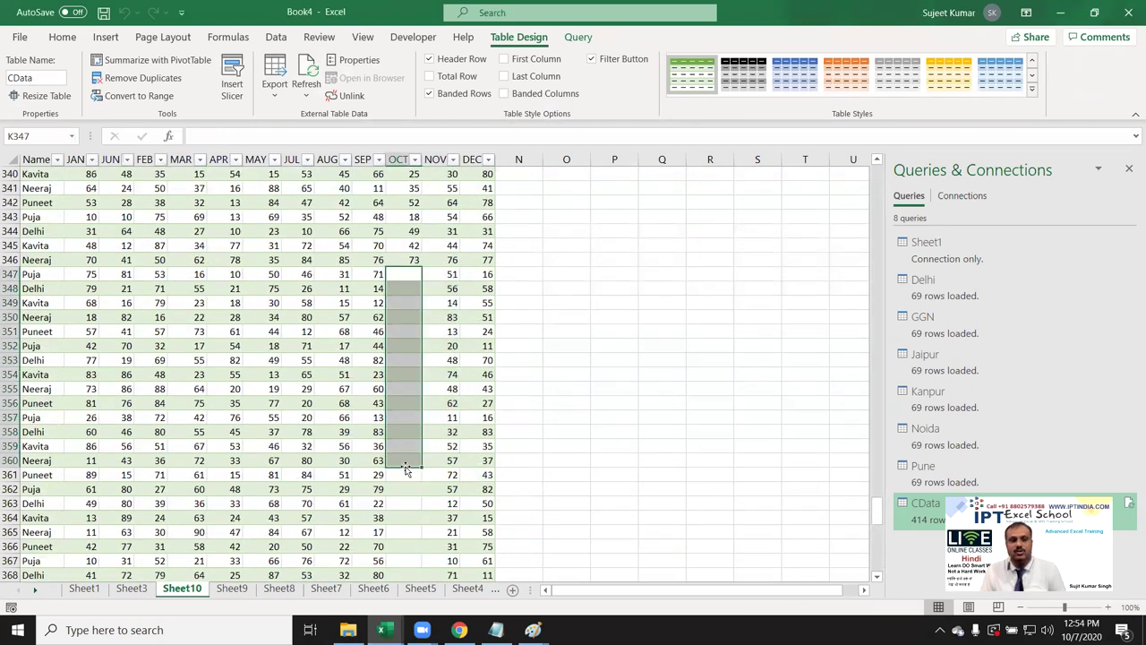
scroll(406, 457, down, 6)
scroll(406, 457, down, 4)
scroll(406, 458, down, 4)
scroll(406, 458, down, 4)
shift+click(406, 470)
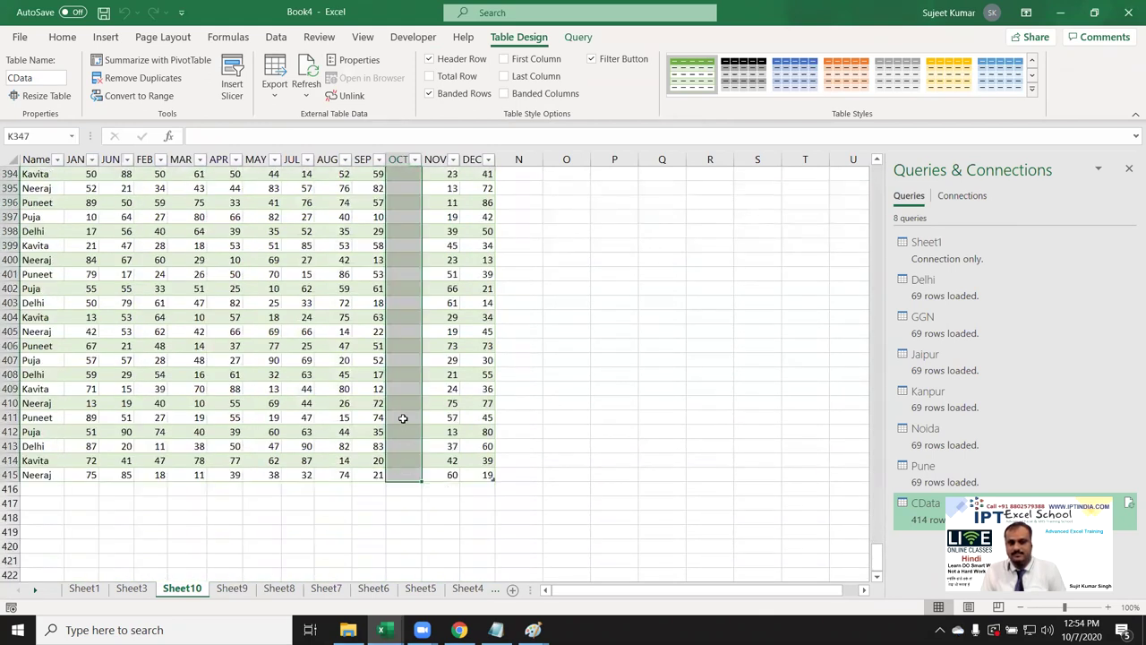
scroll(405, 439, up, 10)
scroll(403, 418, up, 6)
scroll(403, 418, up, 9)
scroll(403, 418, down, 6)
scroll(186, 357, up, 6)
scroll(186, 356, up, 7)
scroll(188, 355, up, 14)
scroll(189, 356, up, 10)
scroll(92, 332, up, 14)
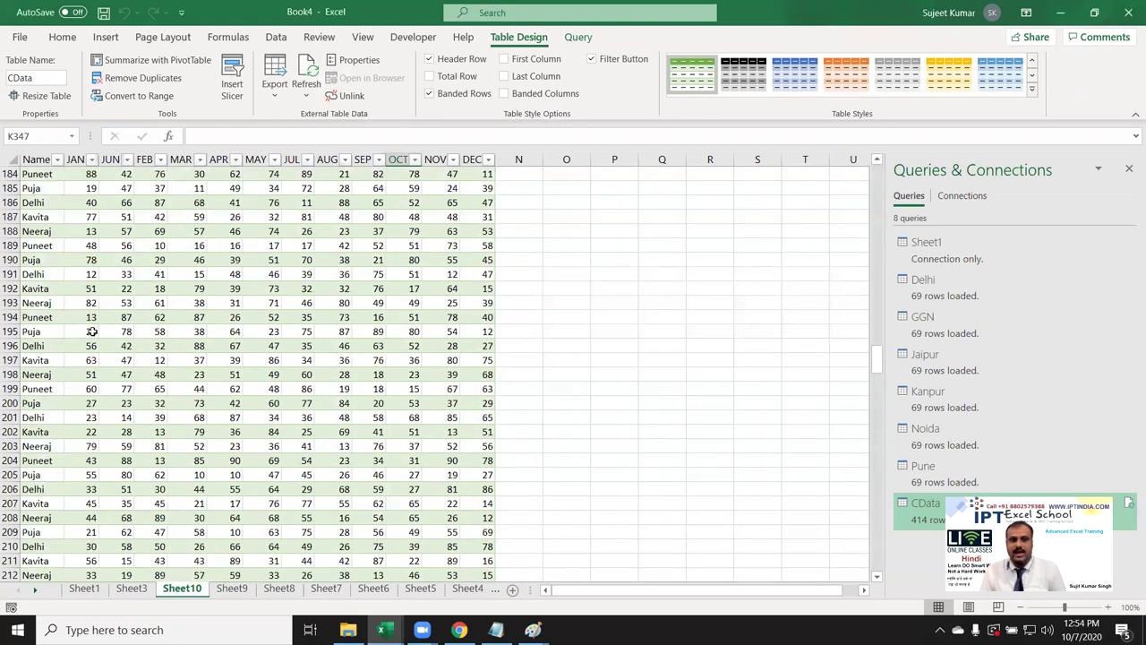
click(72, 161)
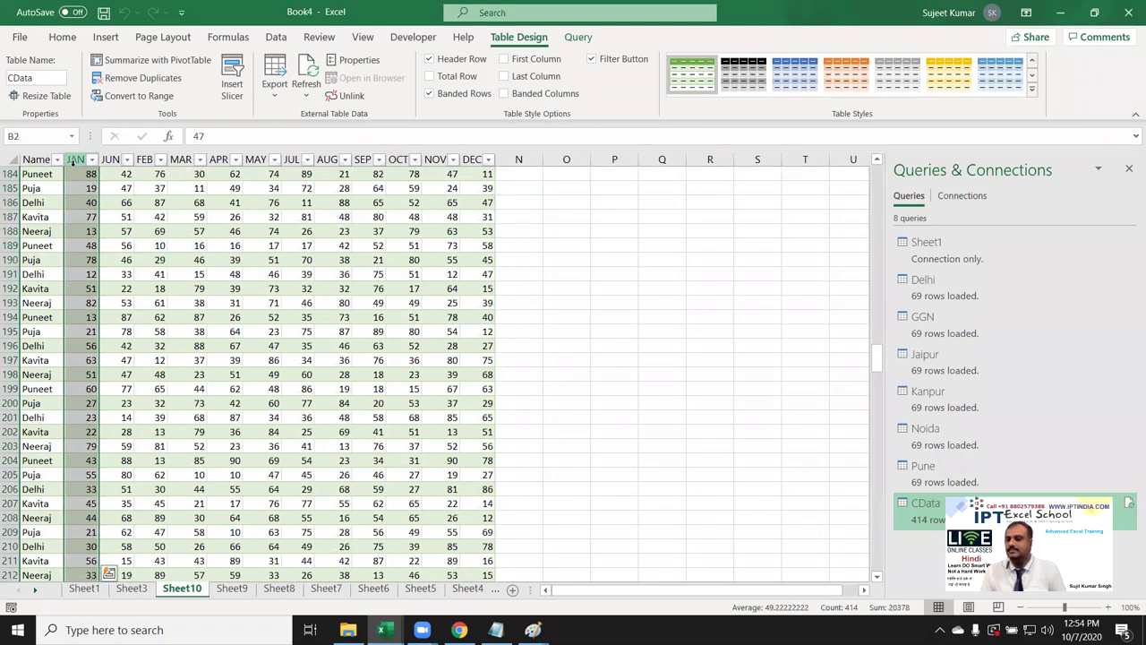
drag(880, 360, 885, 159)
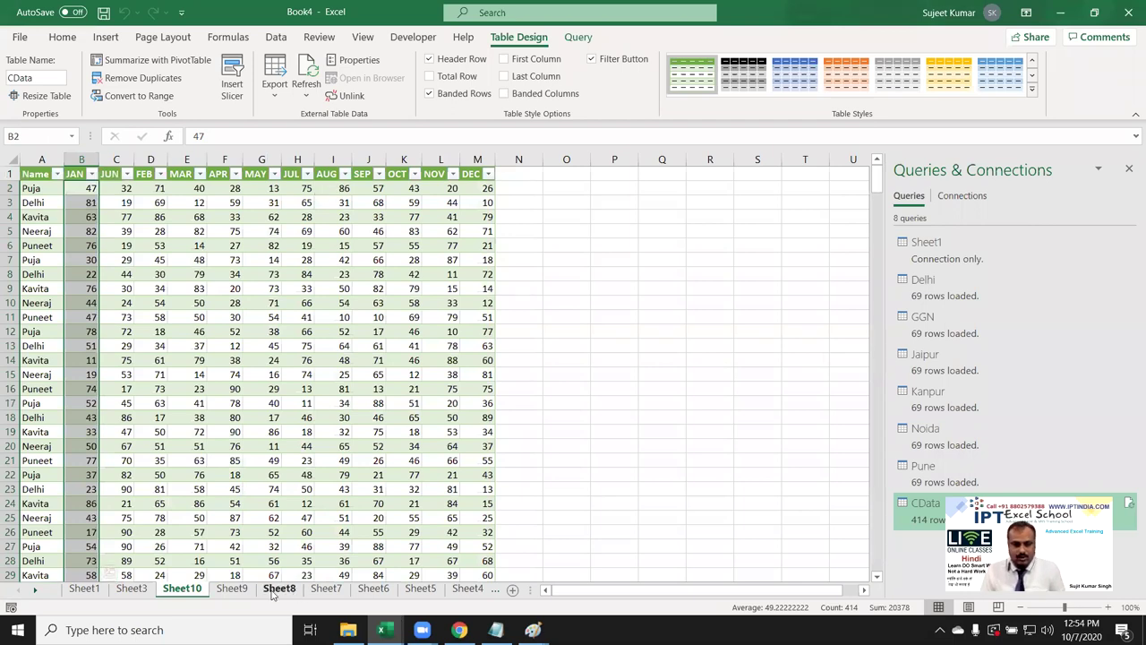
click(20, 40)
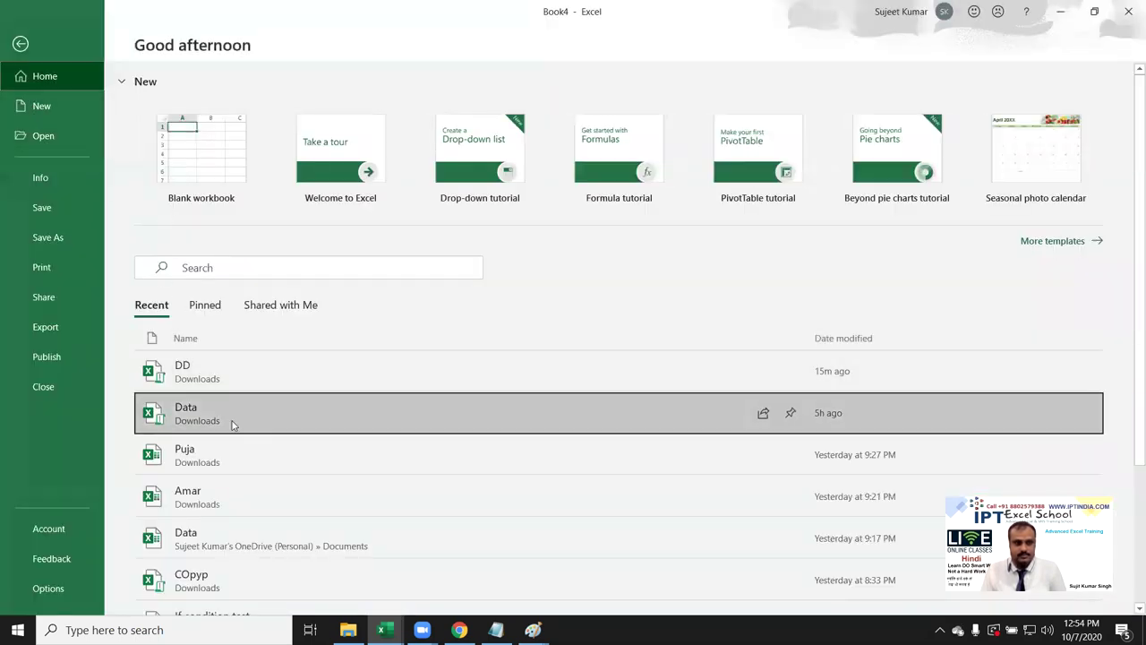
key(Escape)
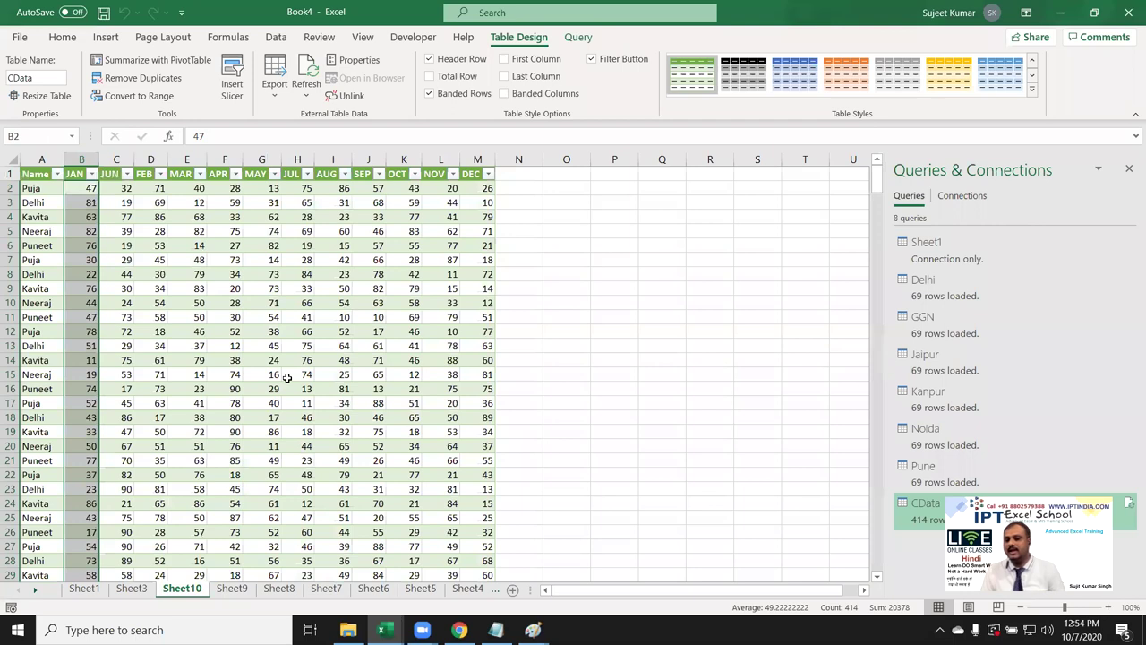
click(73, 175)
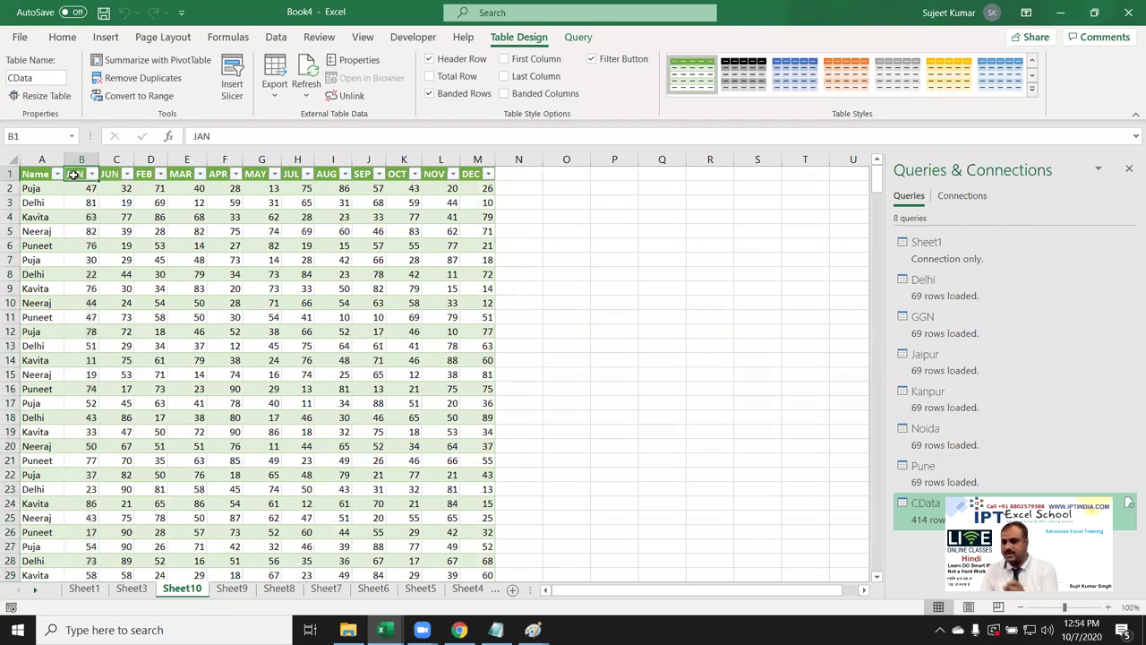
Step: Select the month header cells C1 through M1, then cell B2 inside the table
click(116, 174)
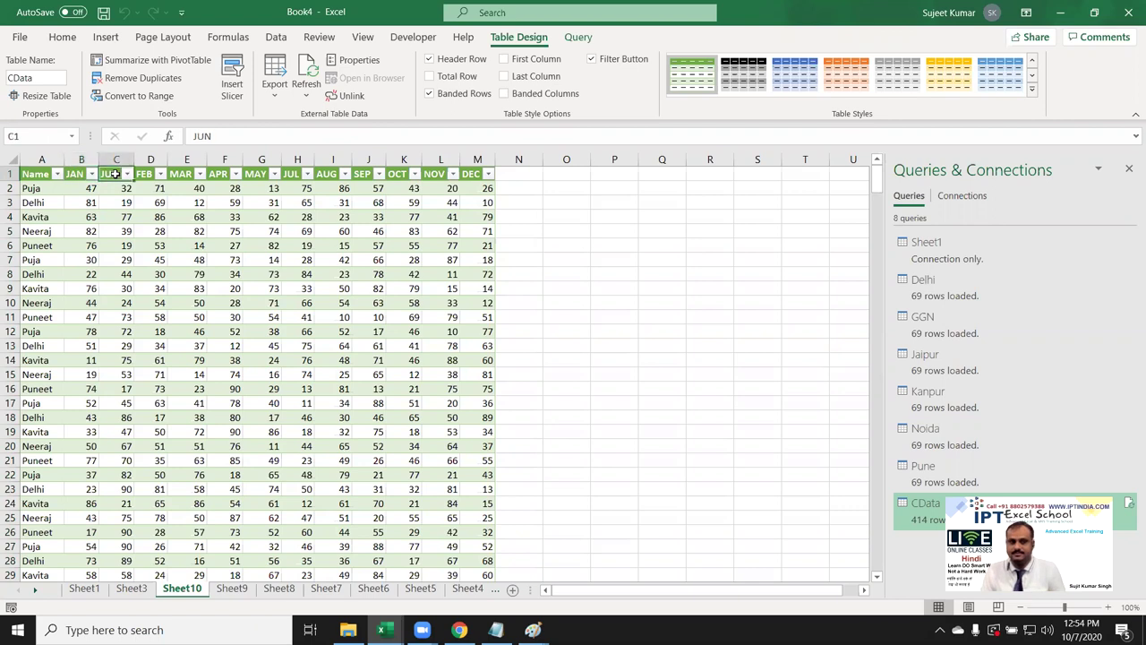
click(116, 169)
click(151, 174)
click(186, 175)
click(226, 175)
click(291, 175)
click(336, 174)
click(403, 174)
click(439, 175)
mouse_move(468, 174)
mouse_down()
mouse_move(95, 164)
mouse_move(85, 184)
mouse_up()
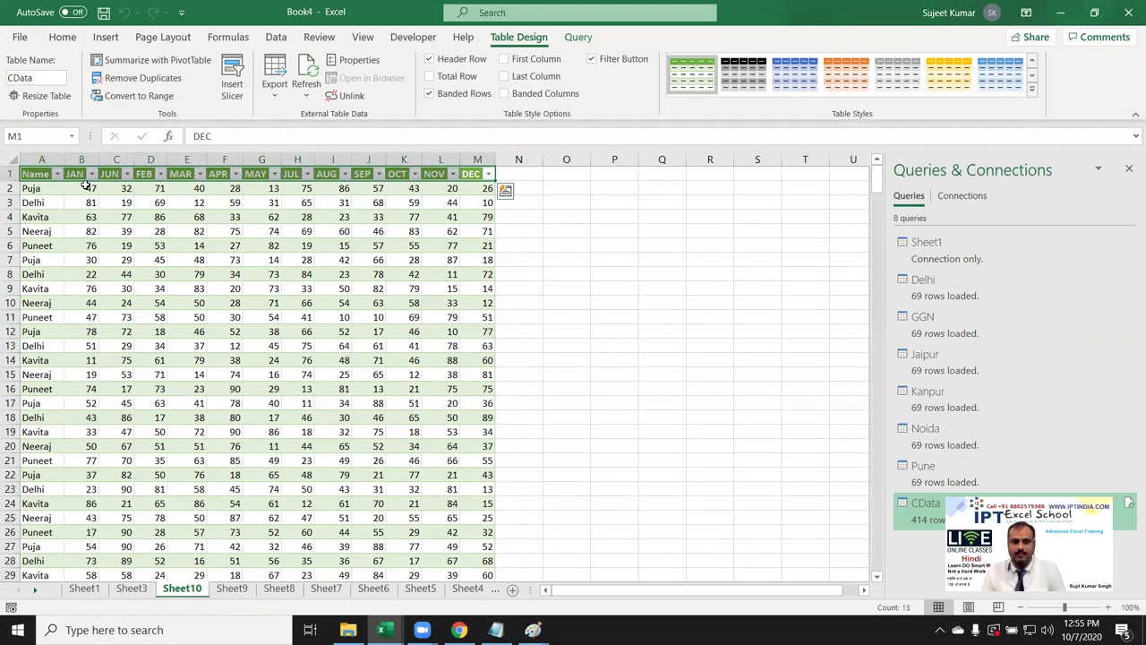
click(85, 186)
Step: Toggle Header Row off and on so the headings lose their filter dropdowns
click(430, 59)
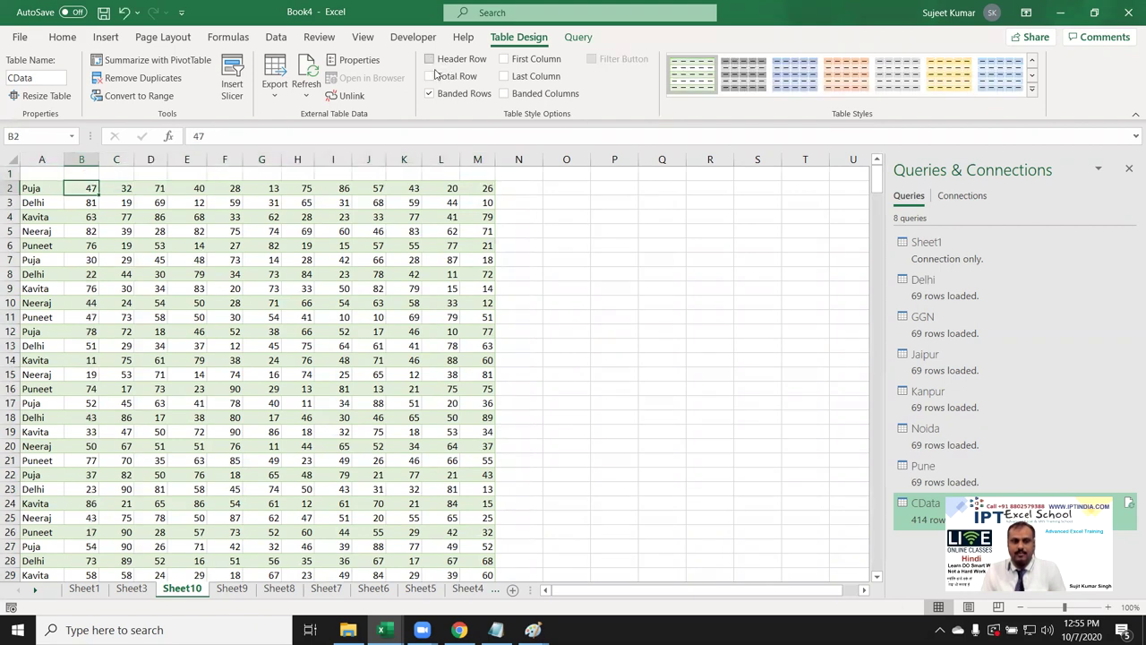
click(430, 59)
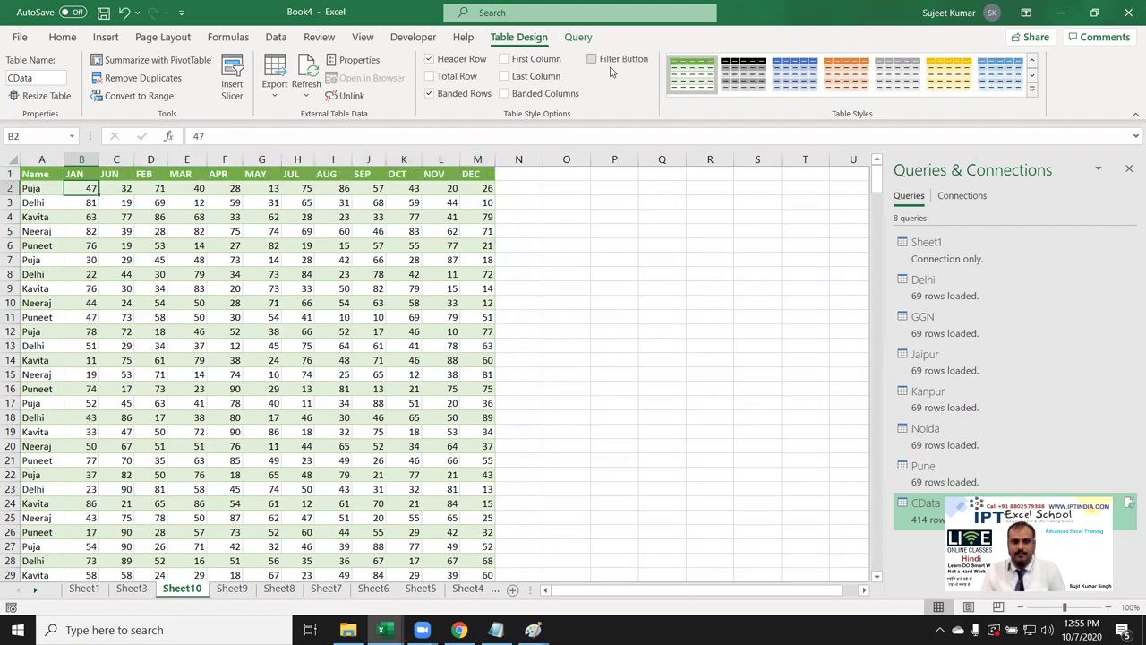
click(377, 261)
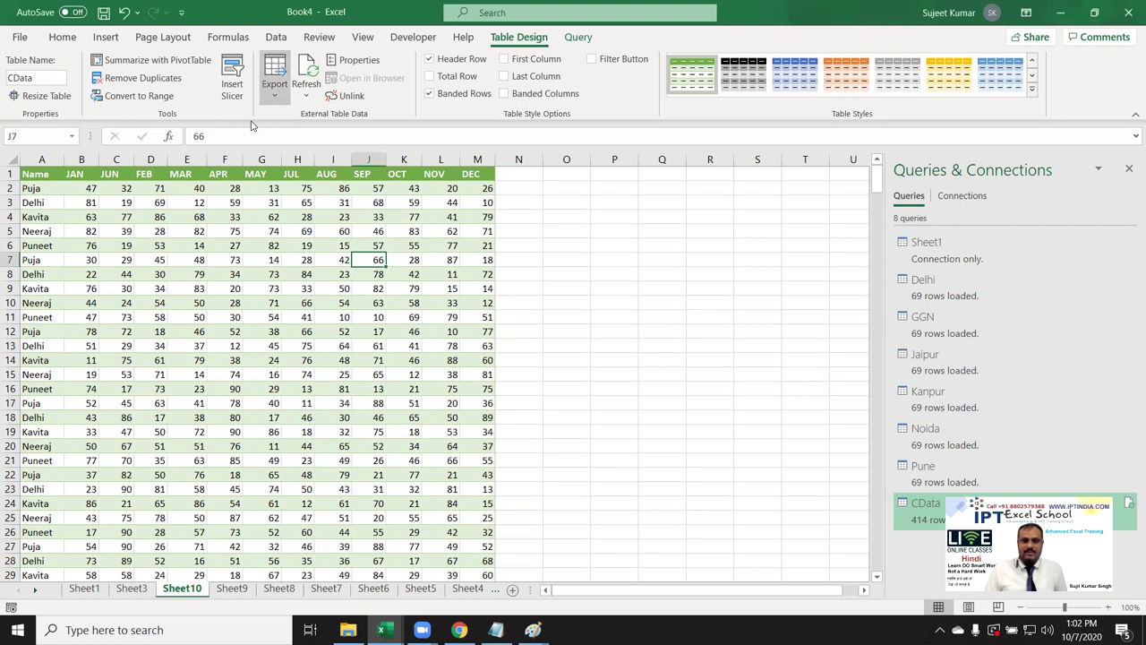
Step: Switch to the Data tab's query commands
click(278, 37)
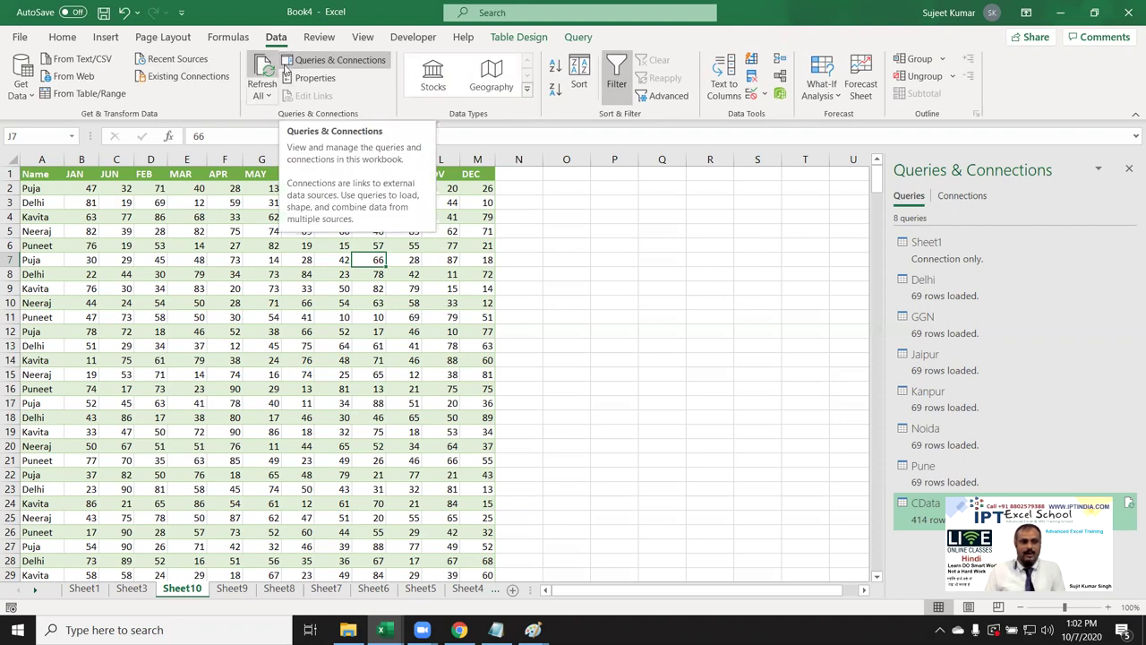
Step: Reopen the Queries & Connections list and open the Sheet1 query in Power Query Editor
click(315, 60)
click(316, 60)
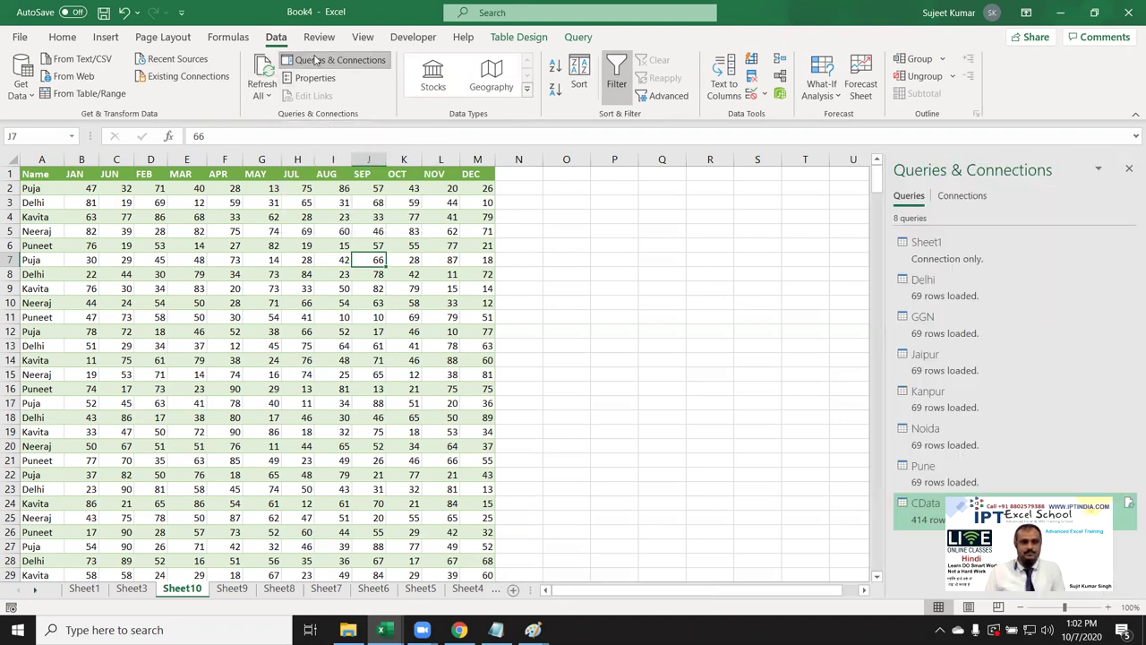
click(961, 196)
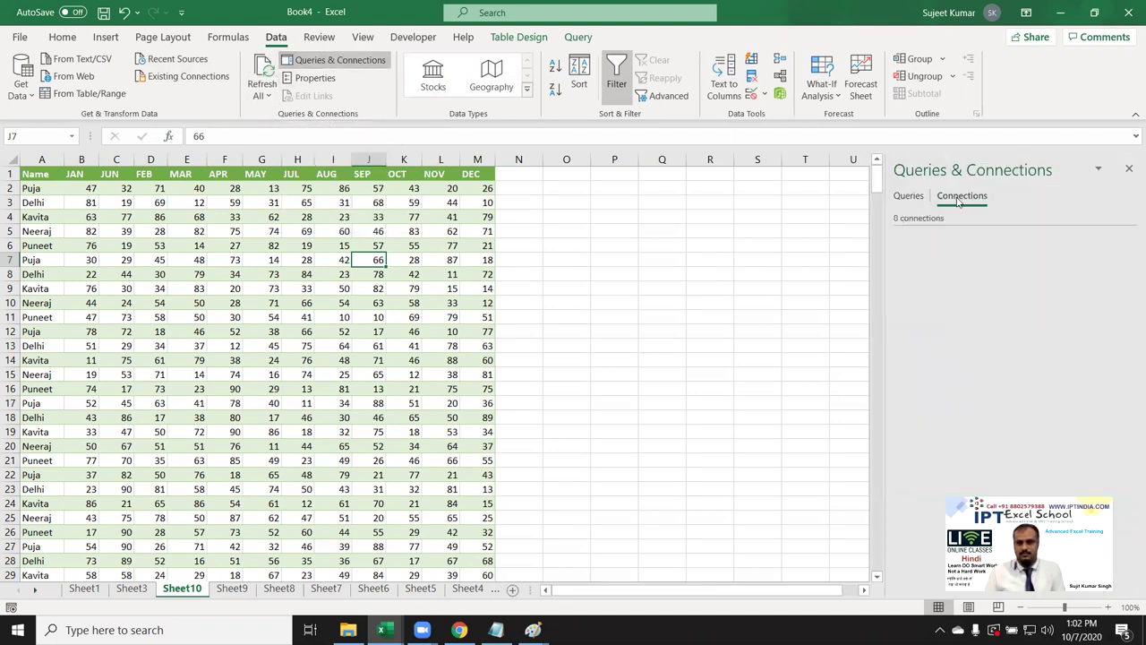
click(909, 196)
click(921, 244)
double_click(921, 245)
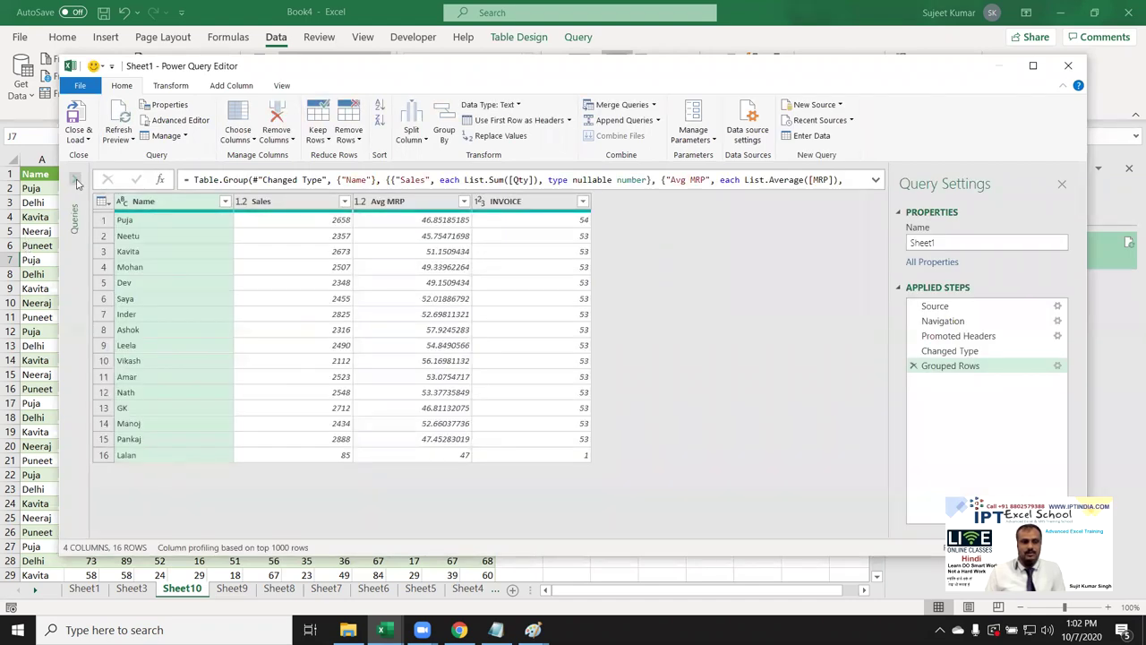
Step: Expand the Queries pane and select the combined CData query (13 columns, 414 rows)
click(76, 179)
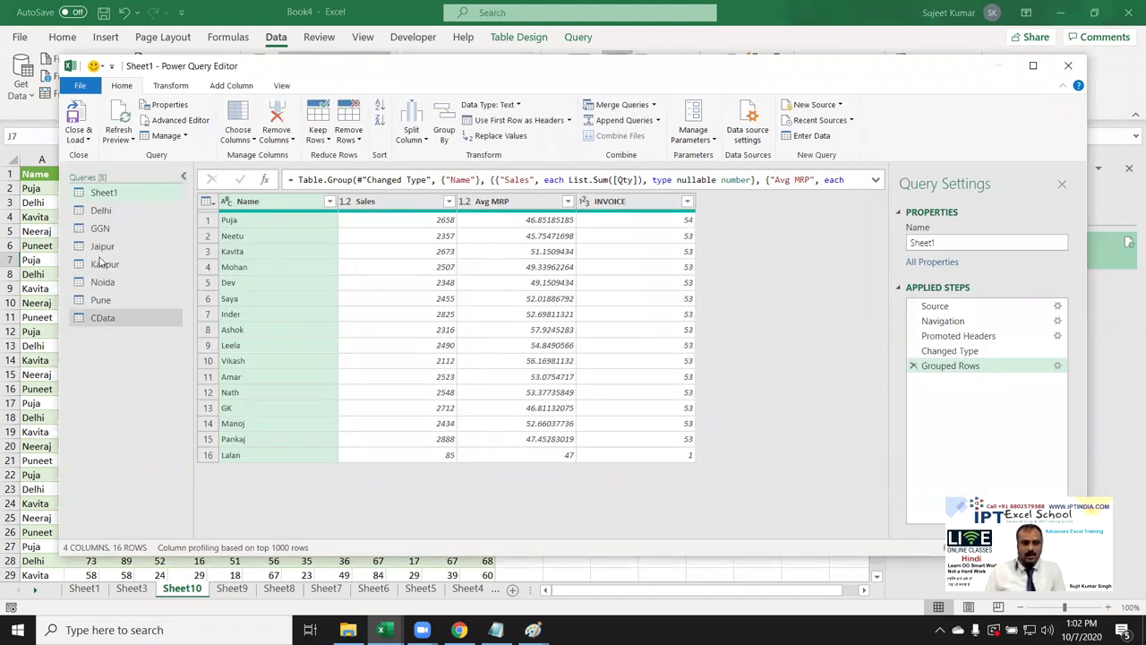
click(131, 319)
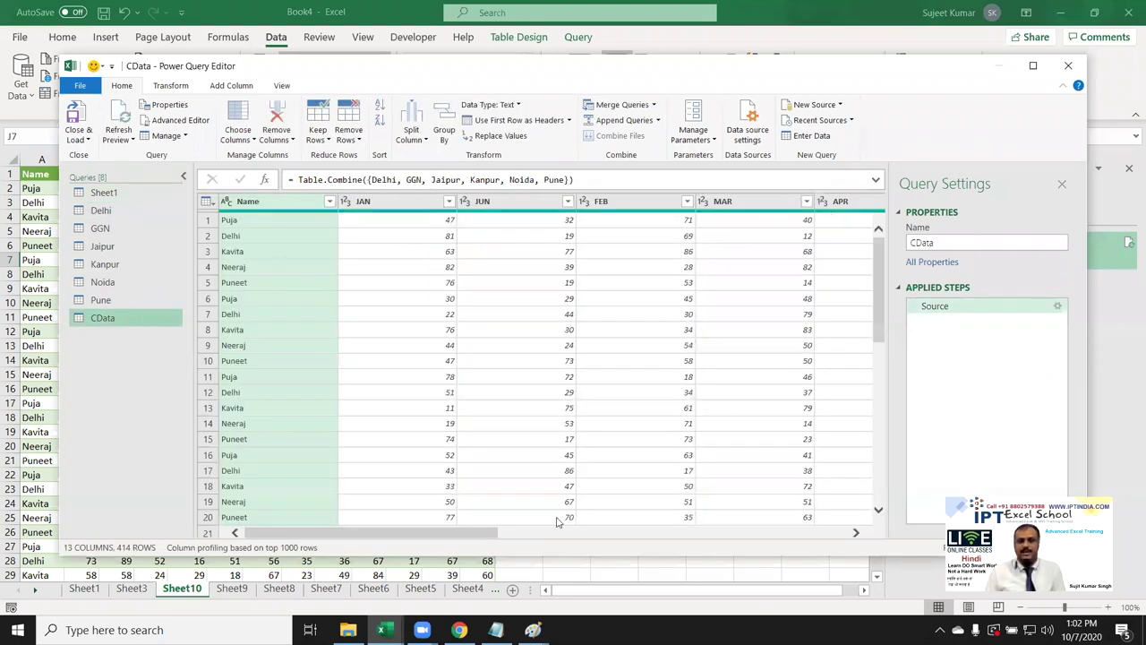
drag(472, 538, 857, 558)
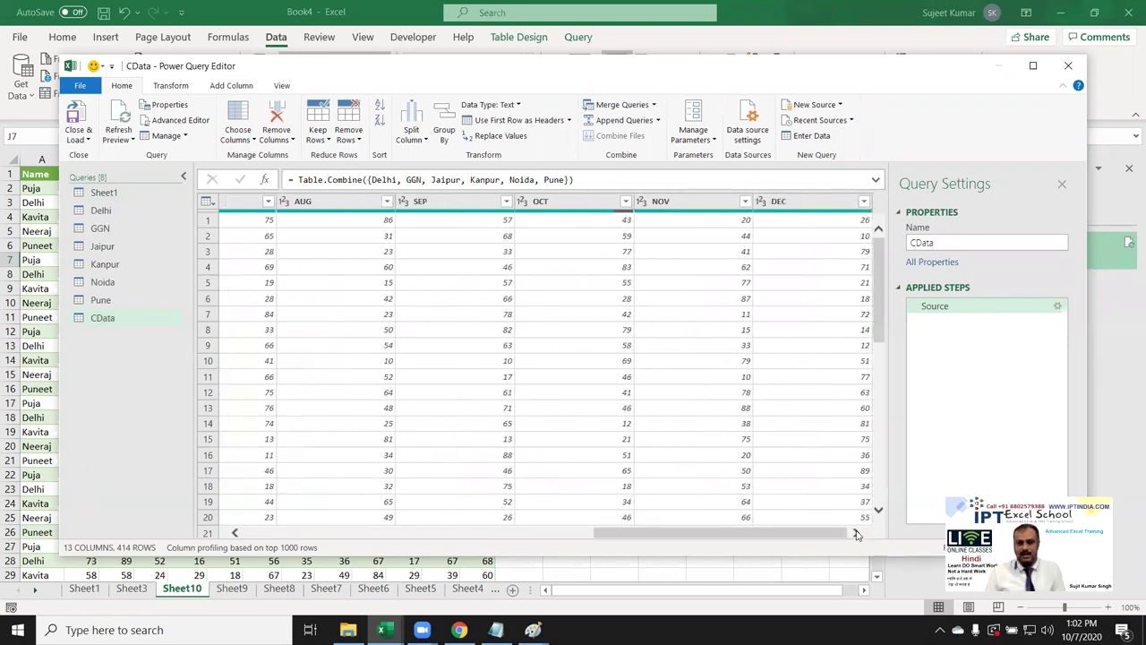
click(206, 88)
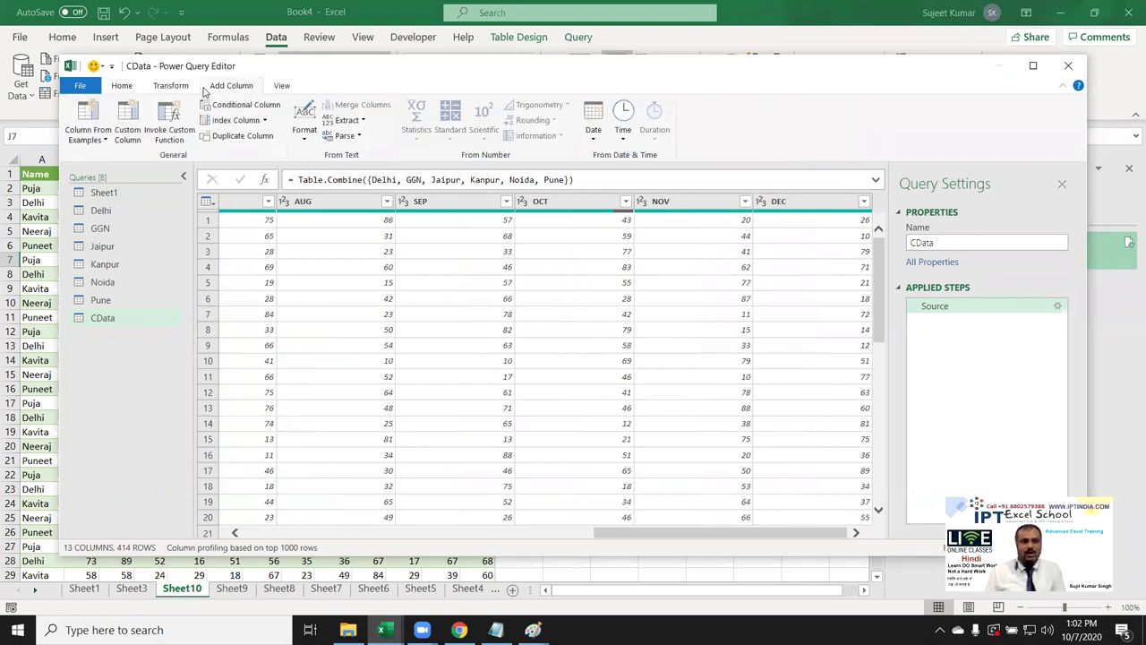
Step: Start a custom column named Total whose formula adds the JAN through JUN columns
click(129, 135)
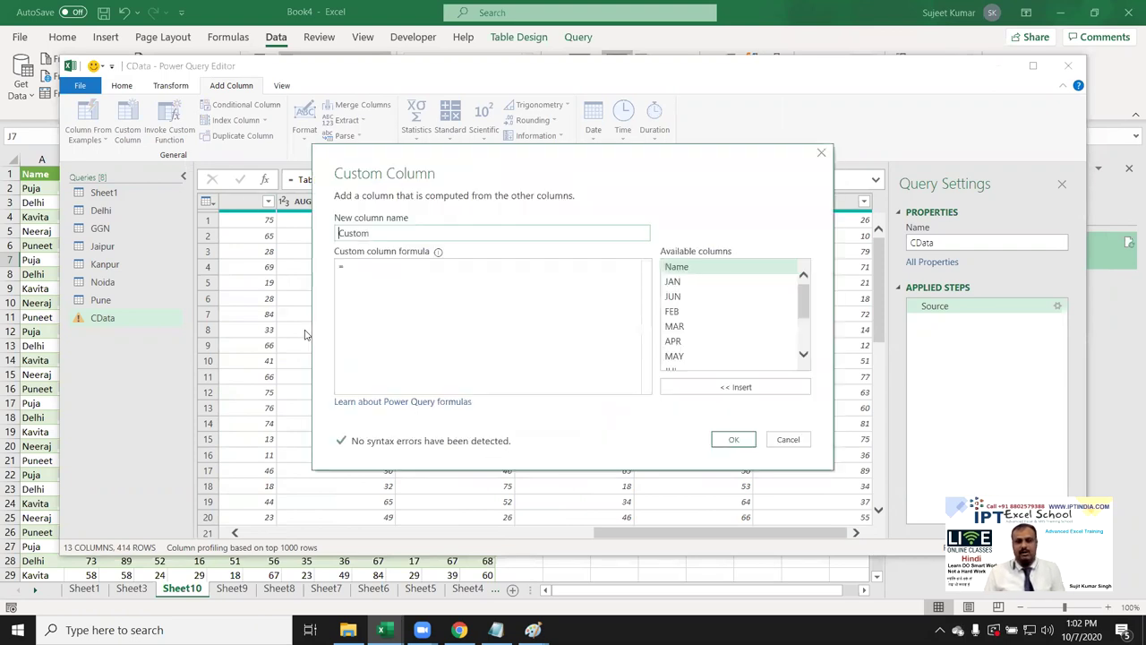
text(Total)
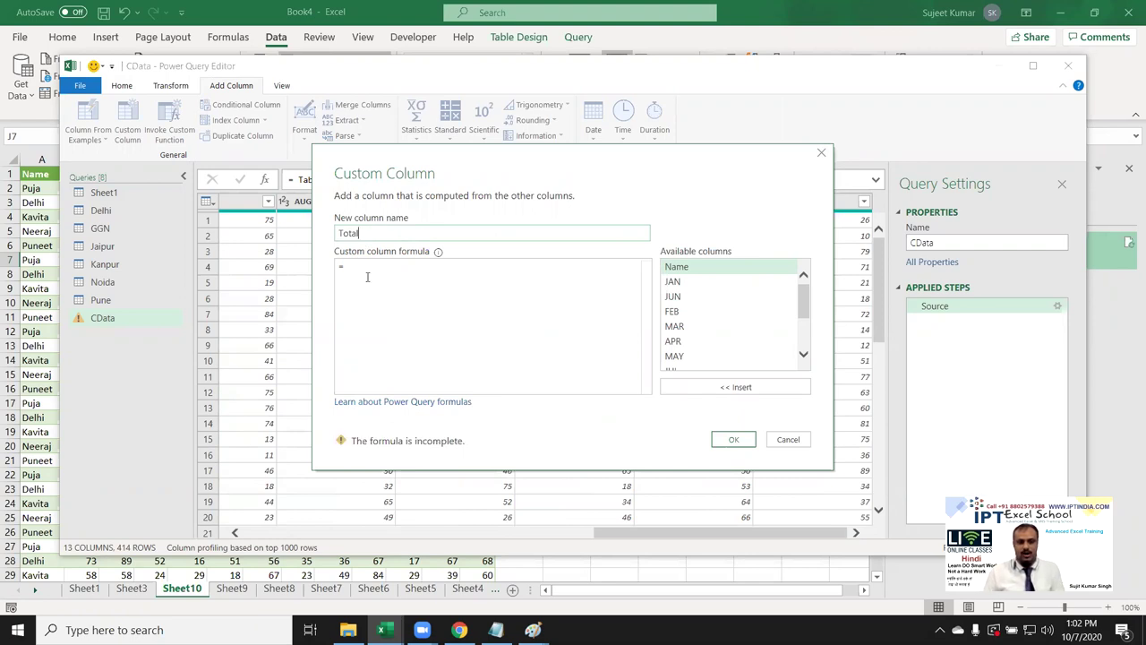
double_click(678, 283)
text(+)
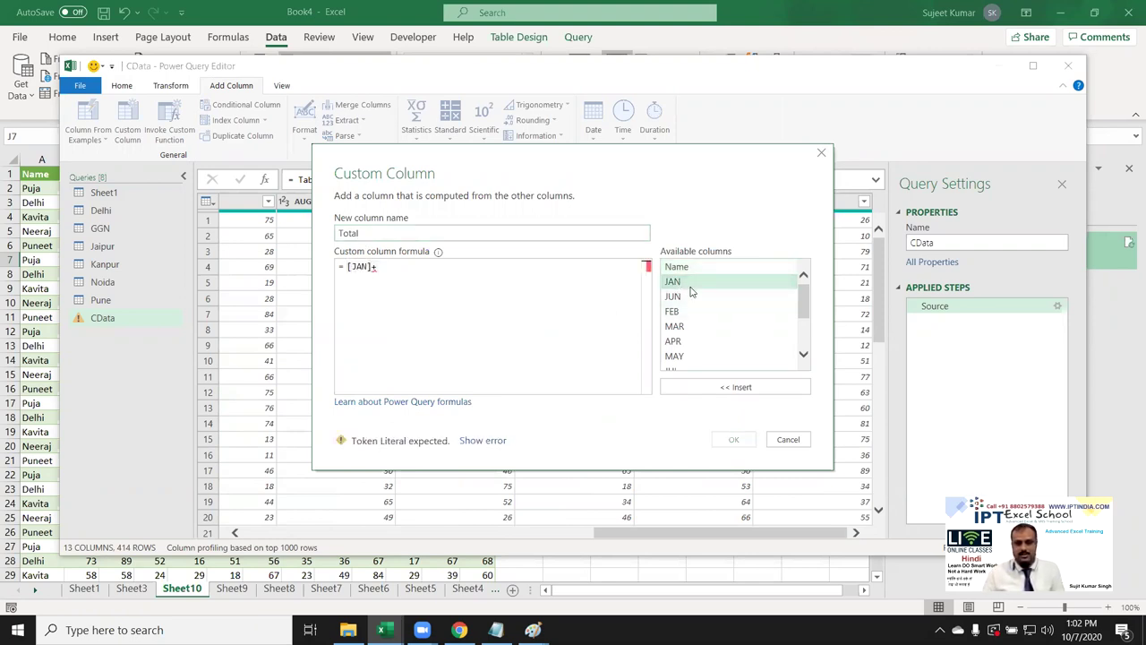
double_click(674, 296)
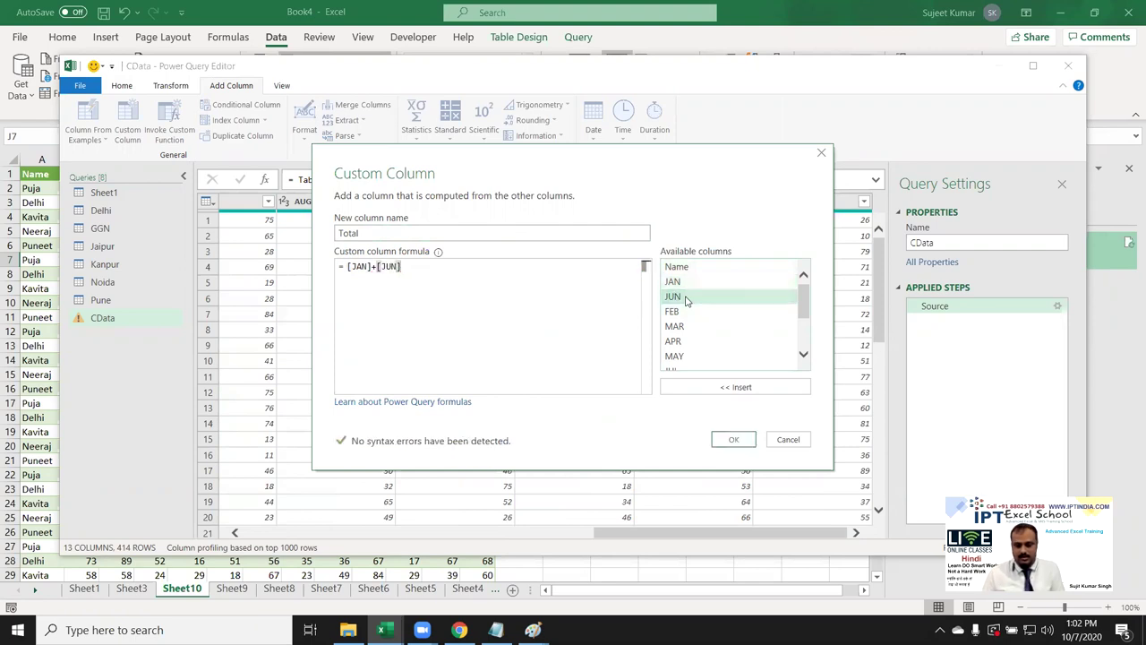
text(+)
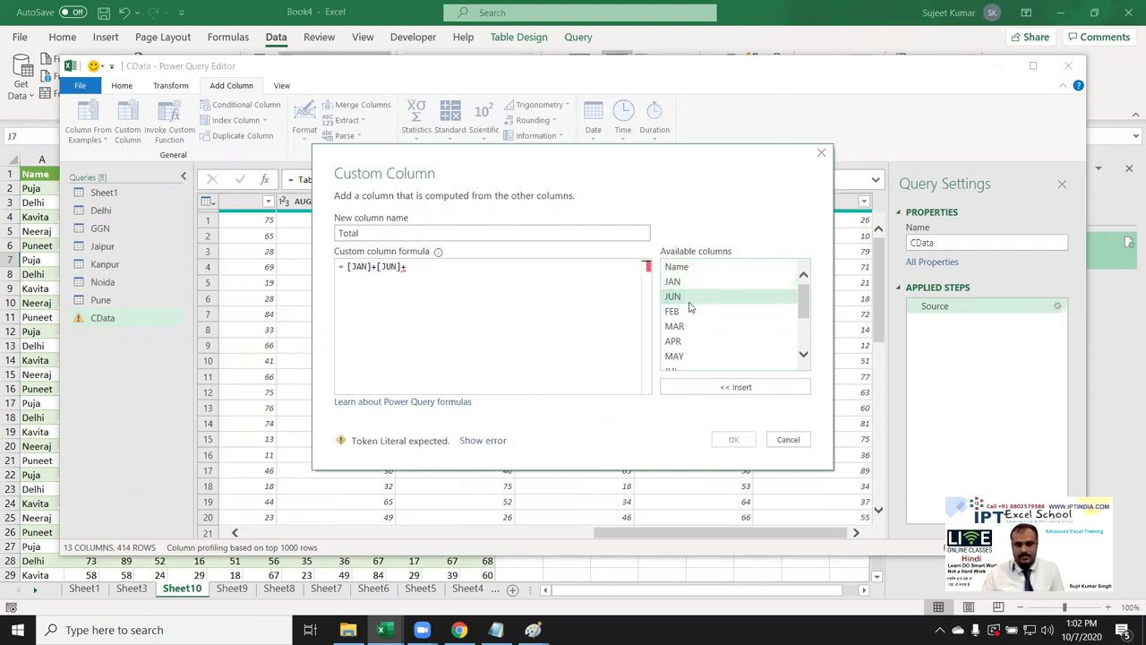
double_click(692, 314)
text(+)
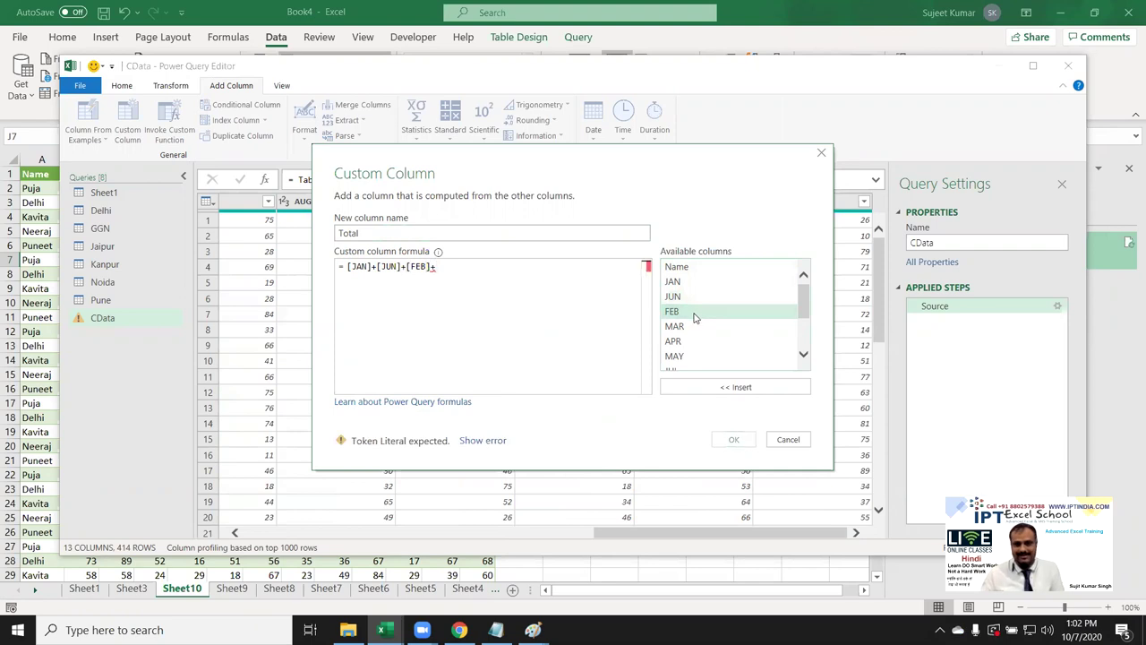
click(690, 328)
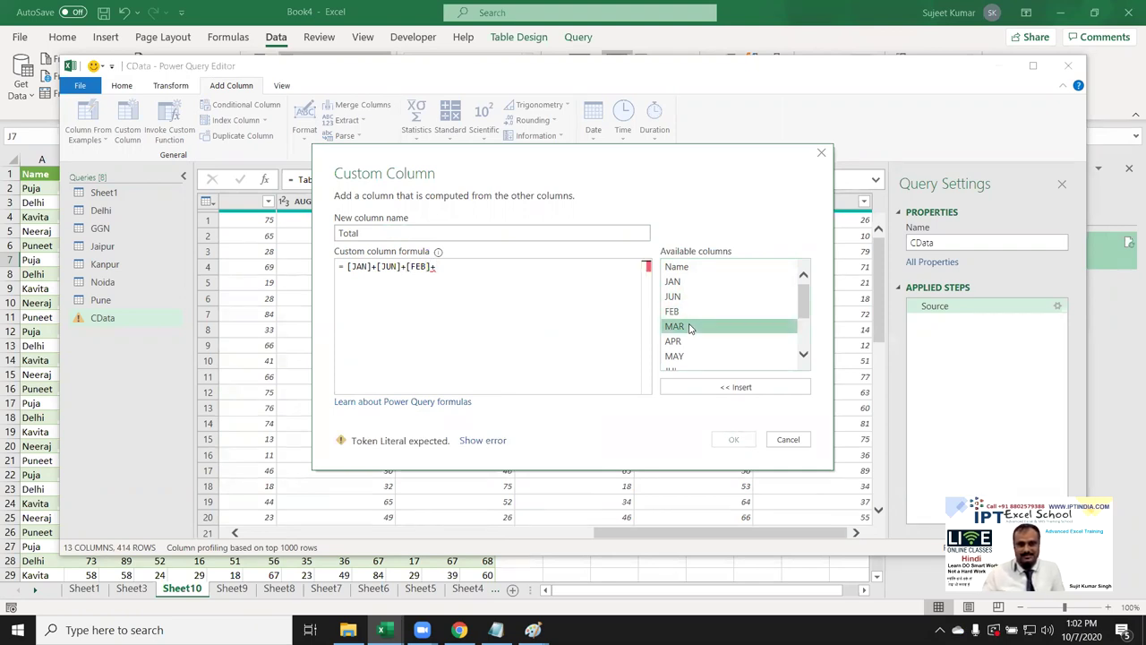
double_click(689, 327)
text(+)
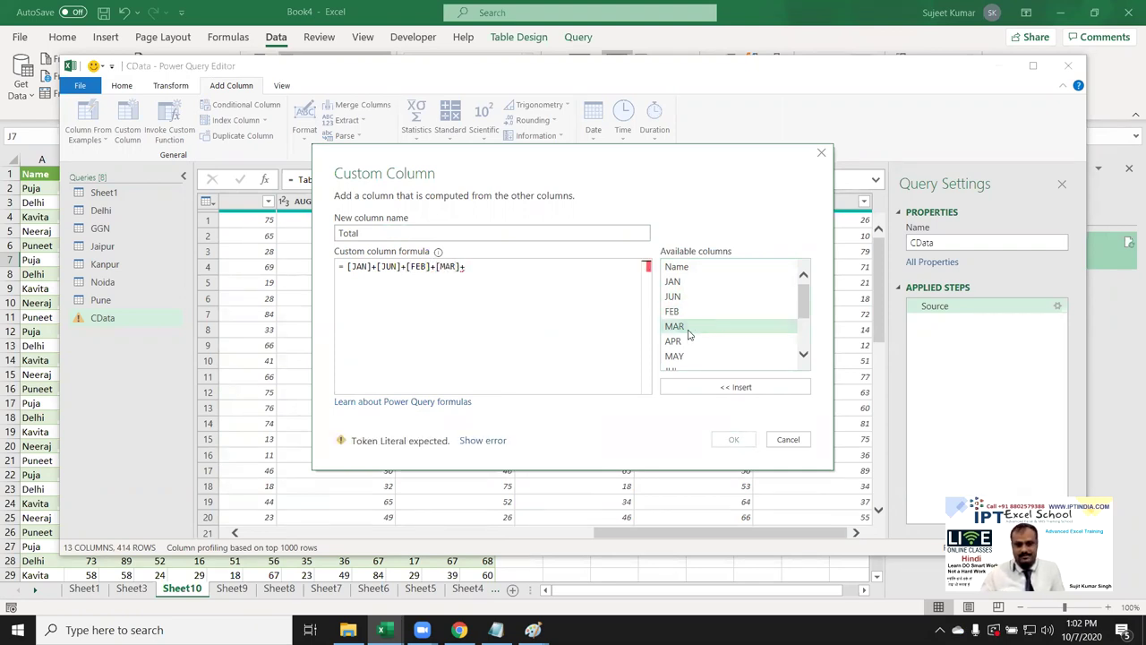
double_click(691, 342)
text(+)
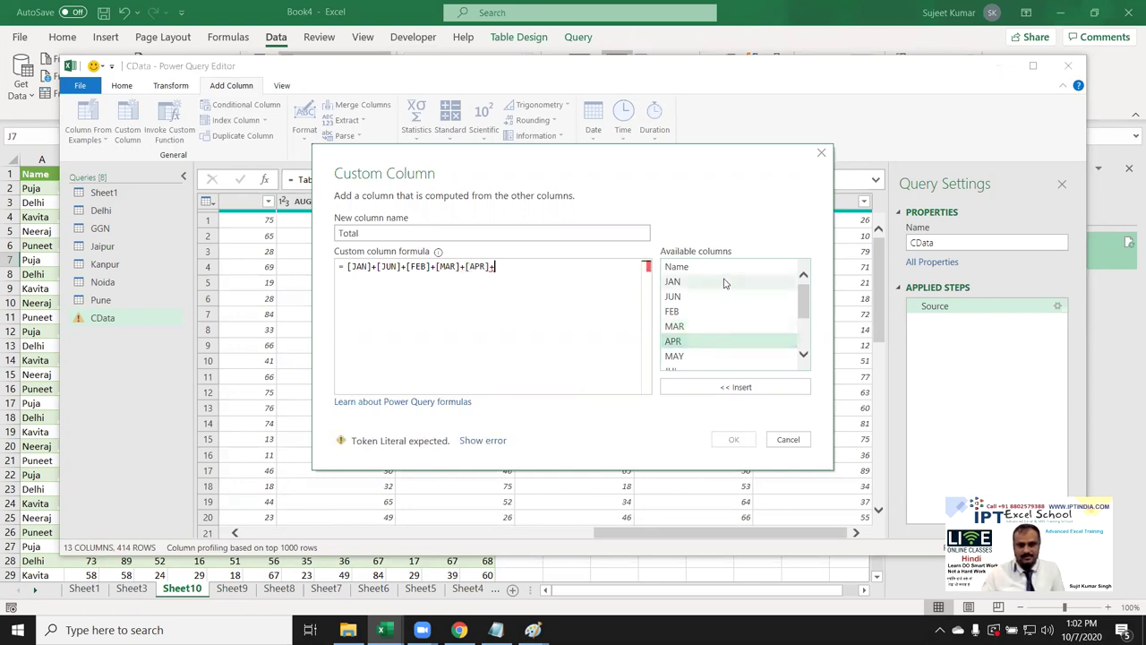
double_click(688, 355)
text(+)
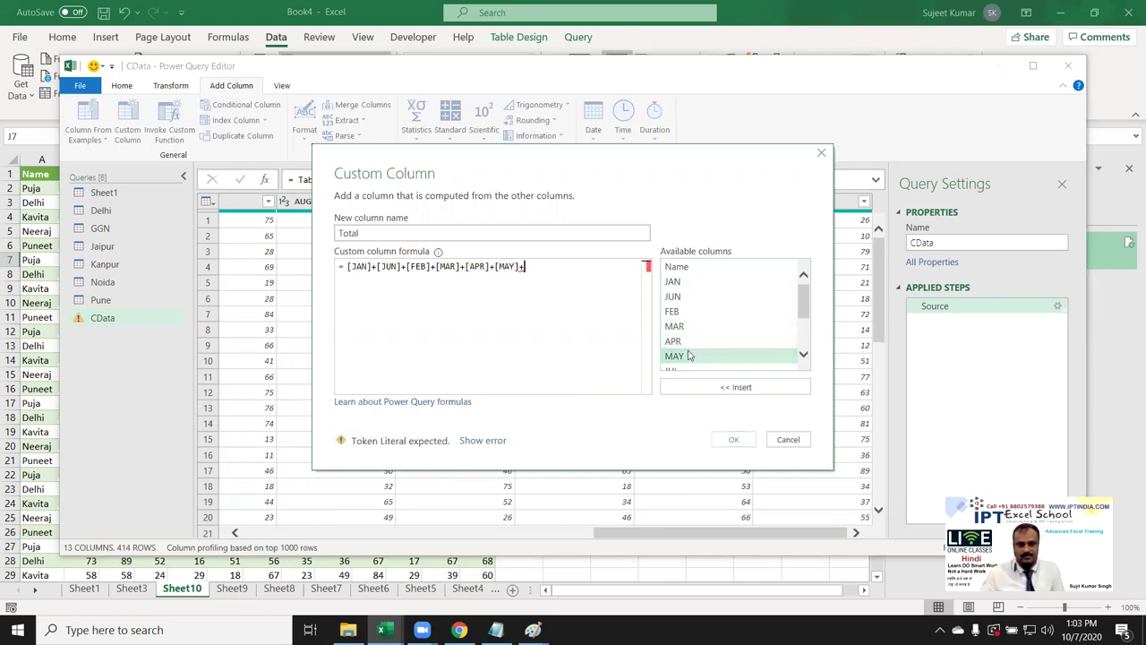
Step: Extend the Total formula with JUL through DEC and create the column
scroll(692, 340, down, 1)
click(691, 338)
double_click(691, 338)
text(+)
scroll(691, 340, down, 1)
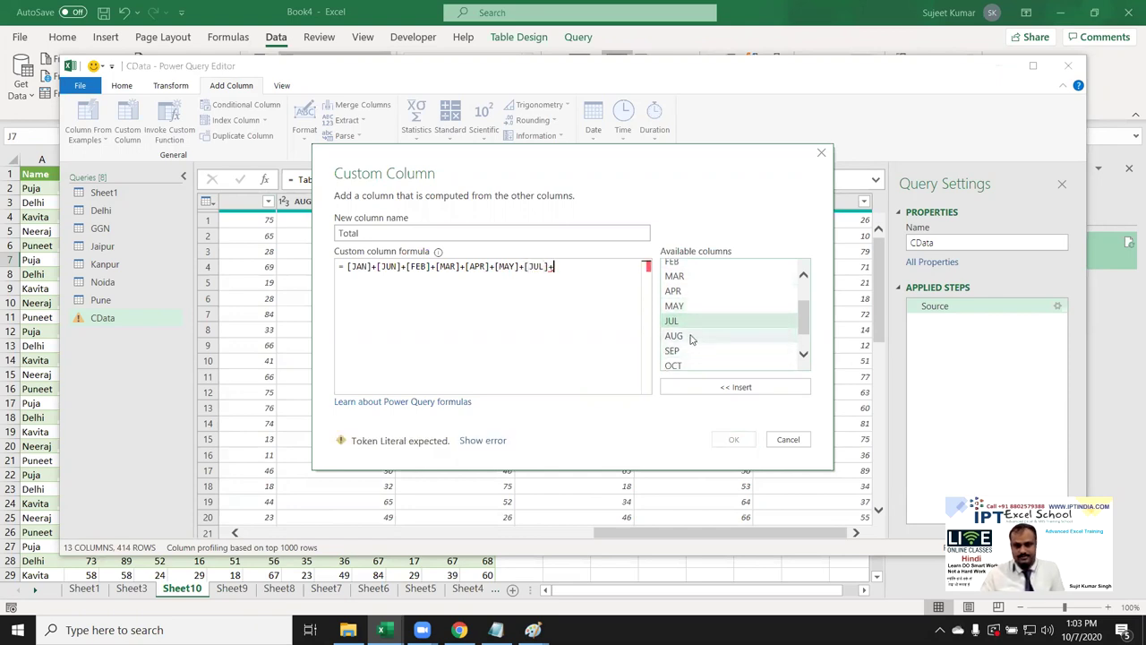
double_click(691, 337)
text(+)
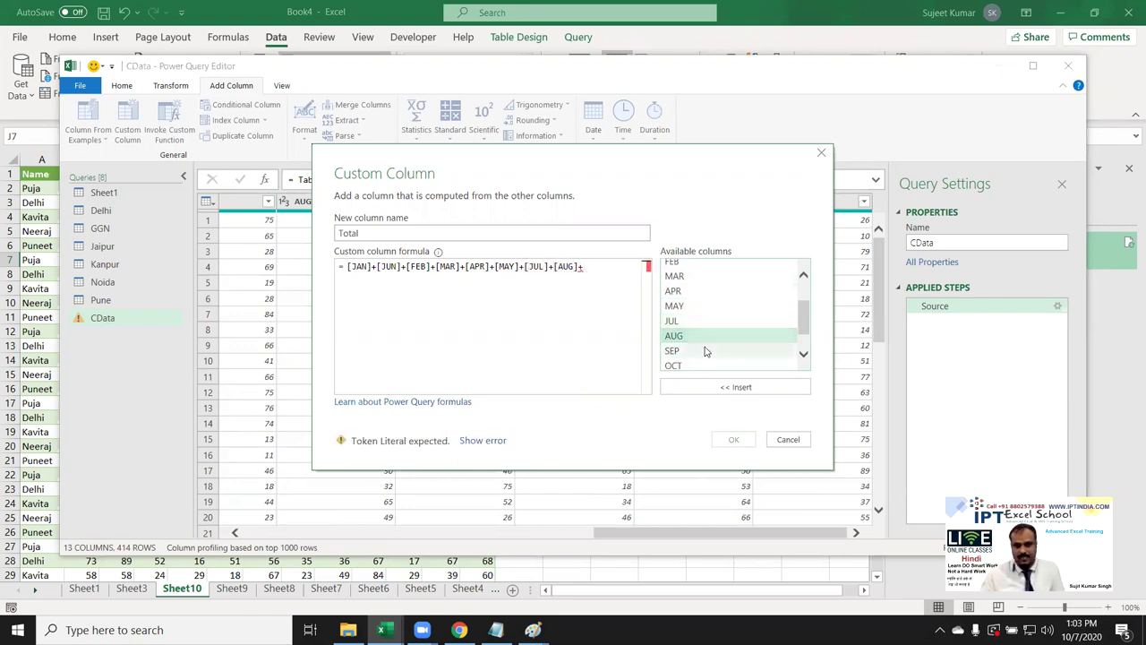
double_click(706, 352)
text(+)
scroll(699, 327, down, 1)
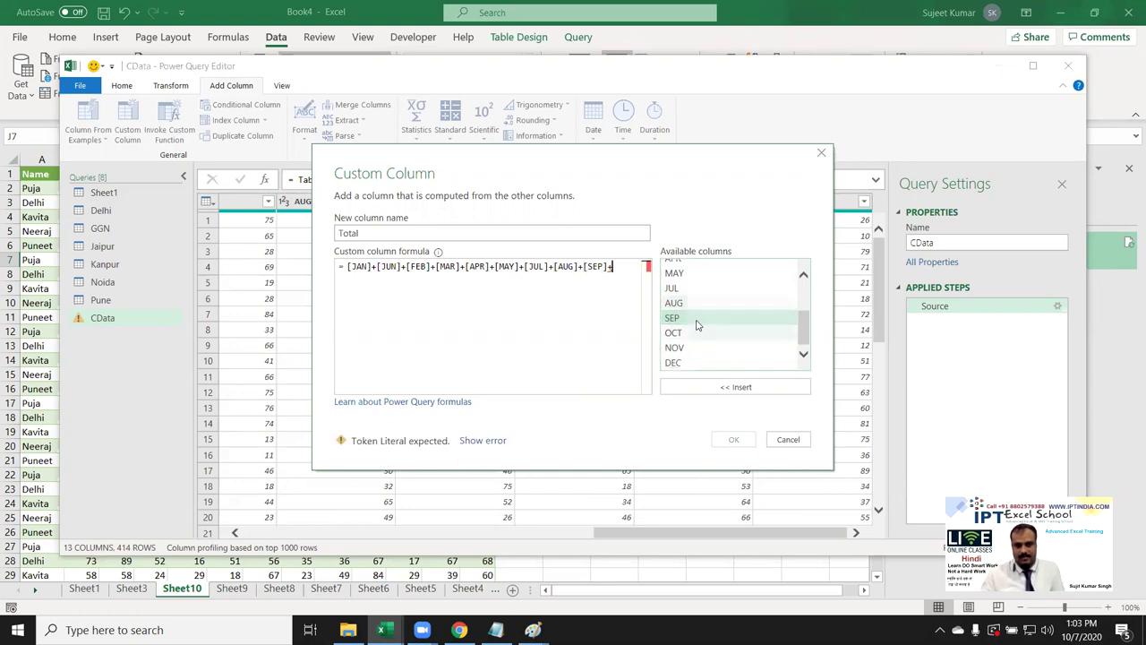
double_click(691, 334)
text(+)
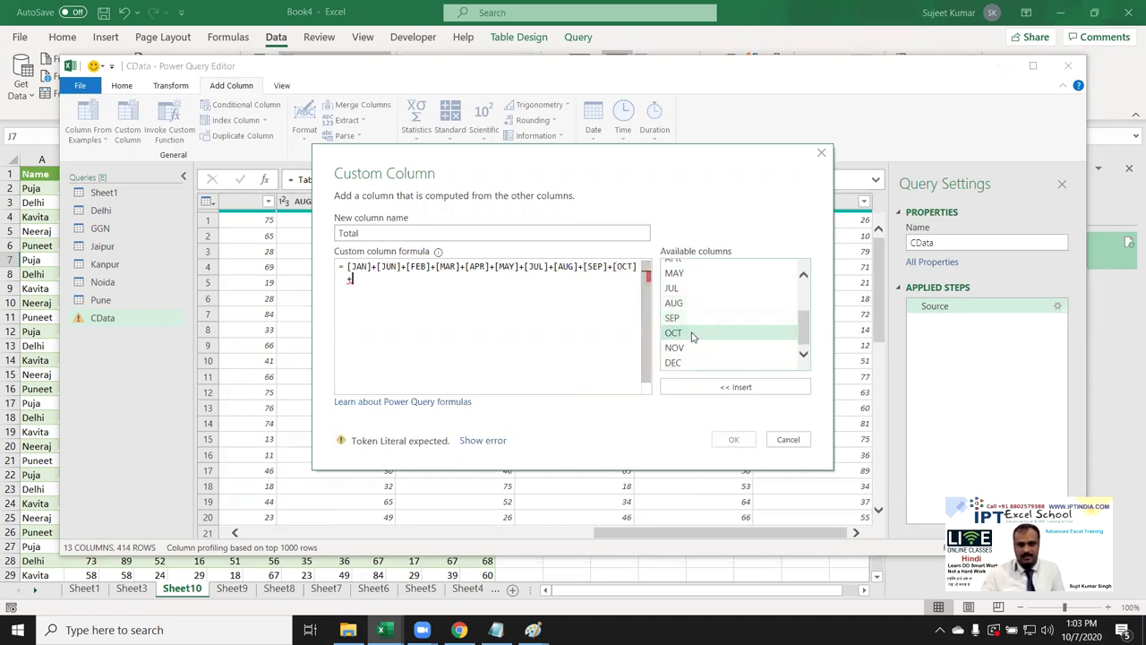
double_click(691, 346)
text(+)
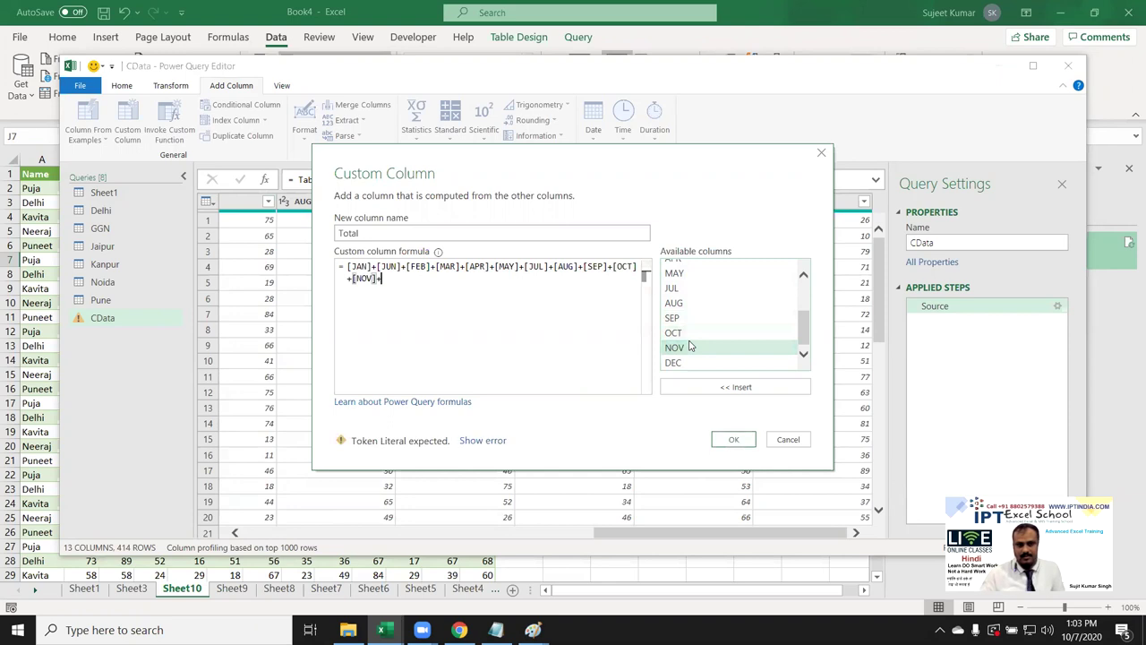
double_click(723, 361)
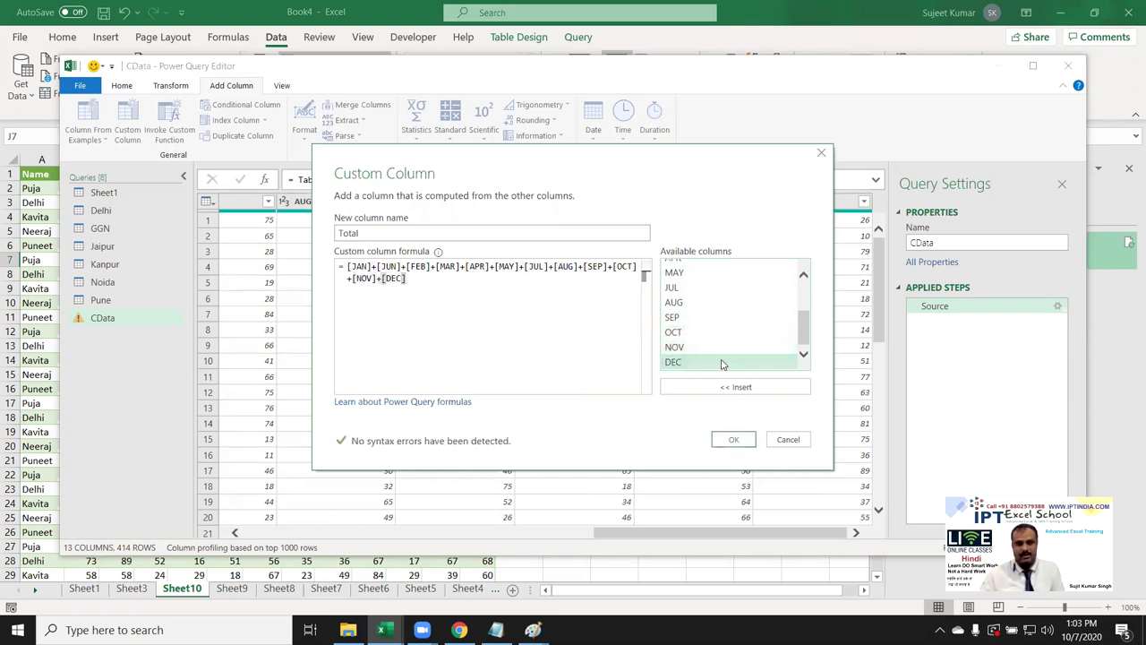
click(735, 441)
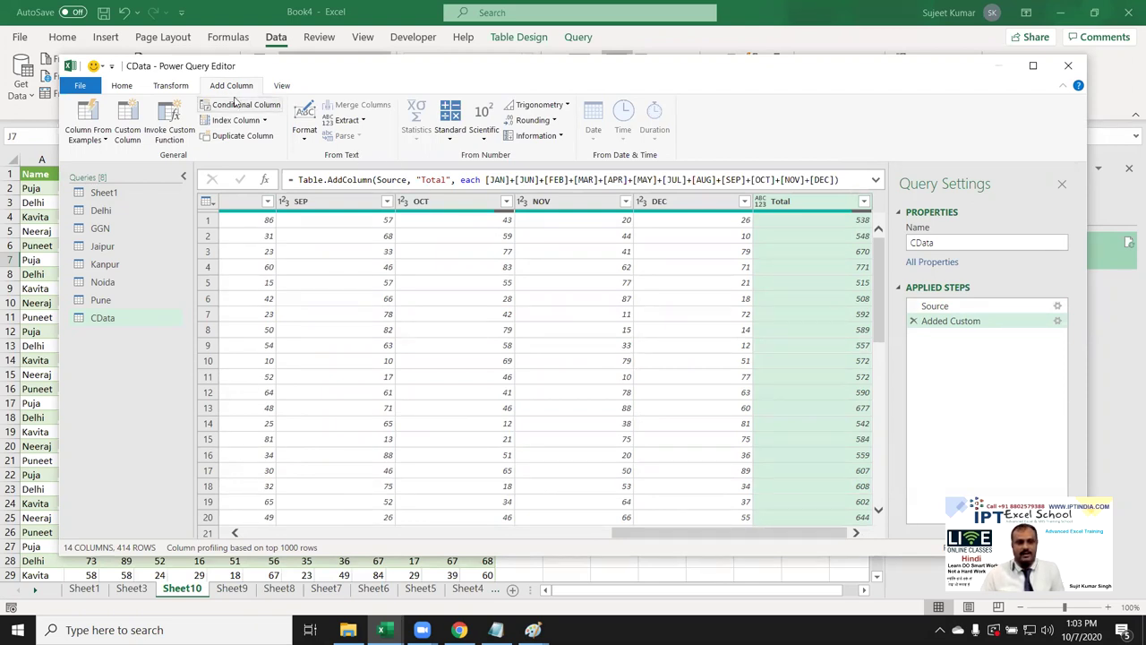
Step: Add a GST custom column as [Total]*0.18, then close and load the query to Sheet10
click(137, 123)
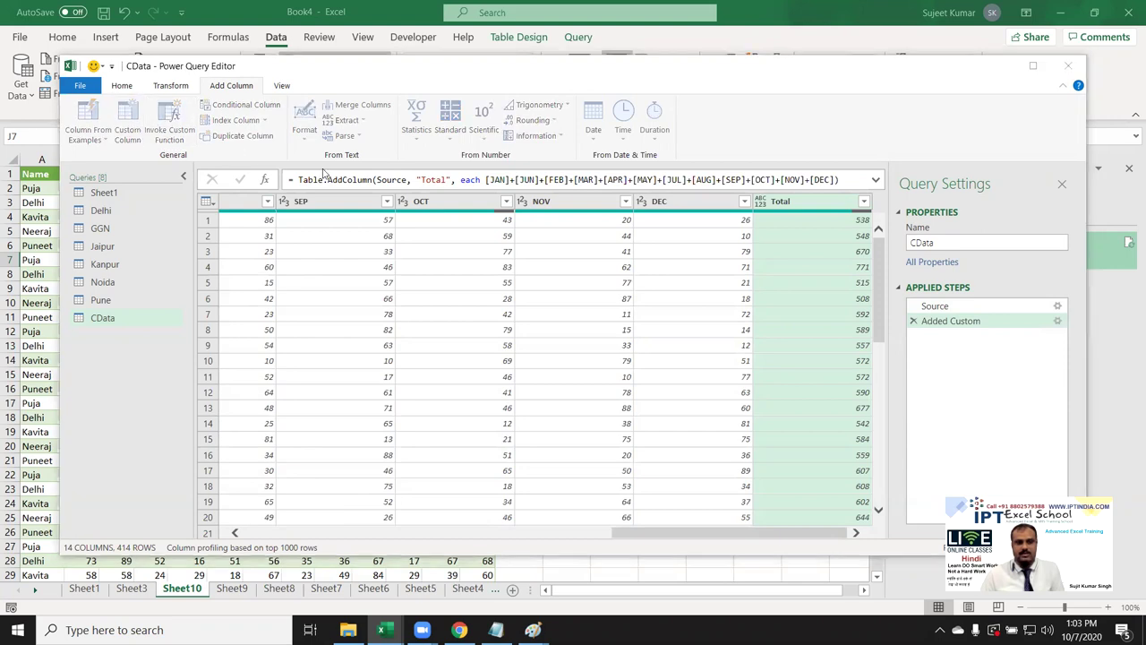
drag(394, 235, 340, 235)
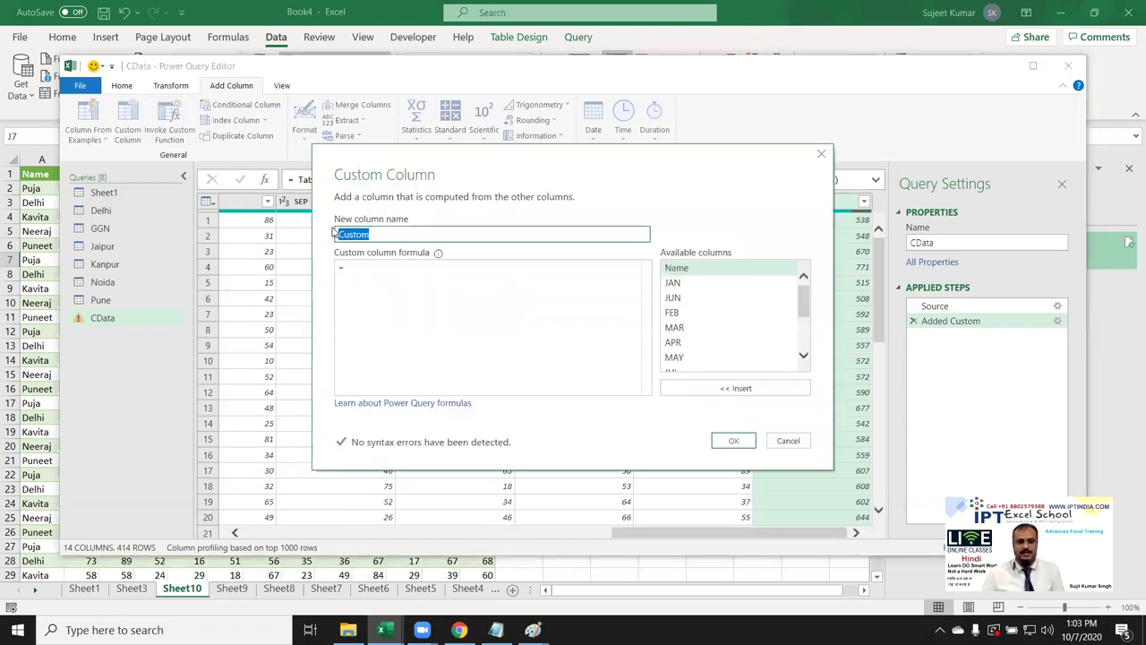
key(BackSpace)
text(GST)
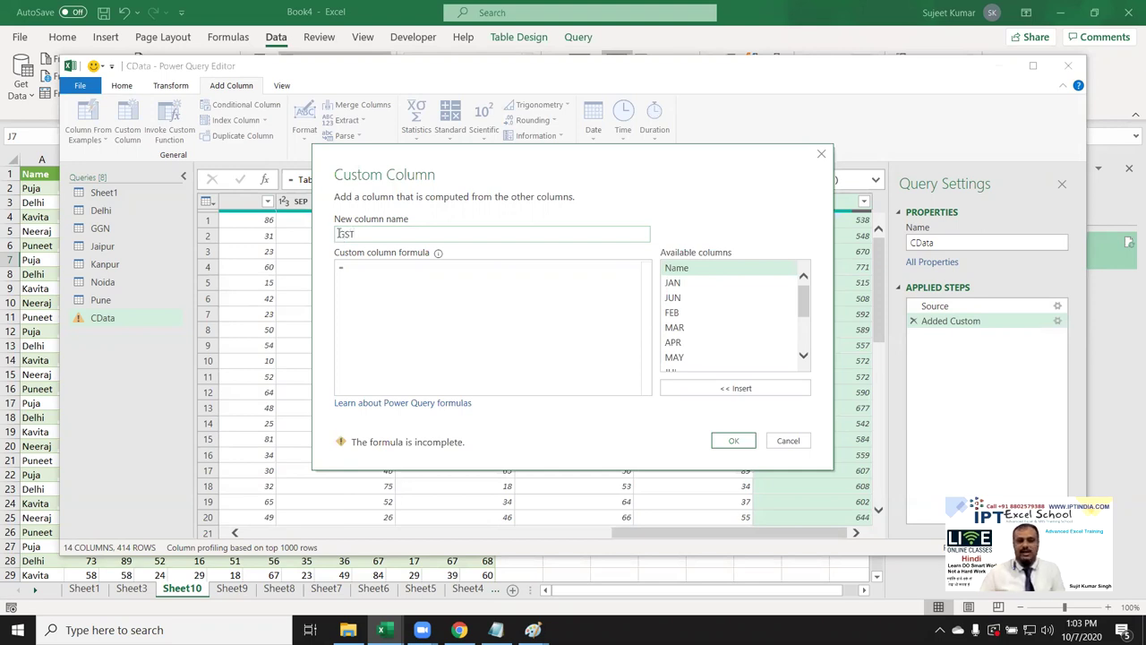
scroll(708, 331, down, 3)
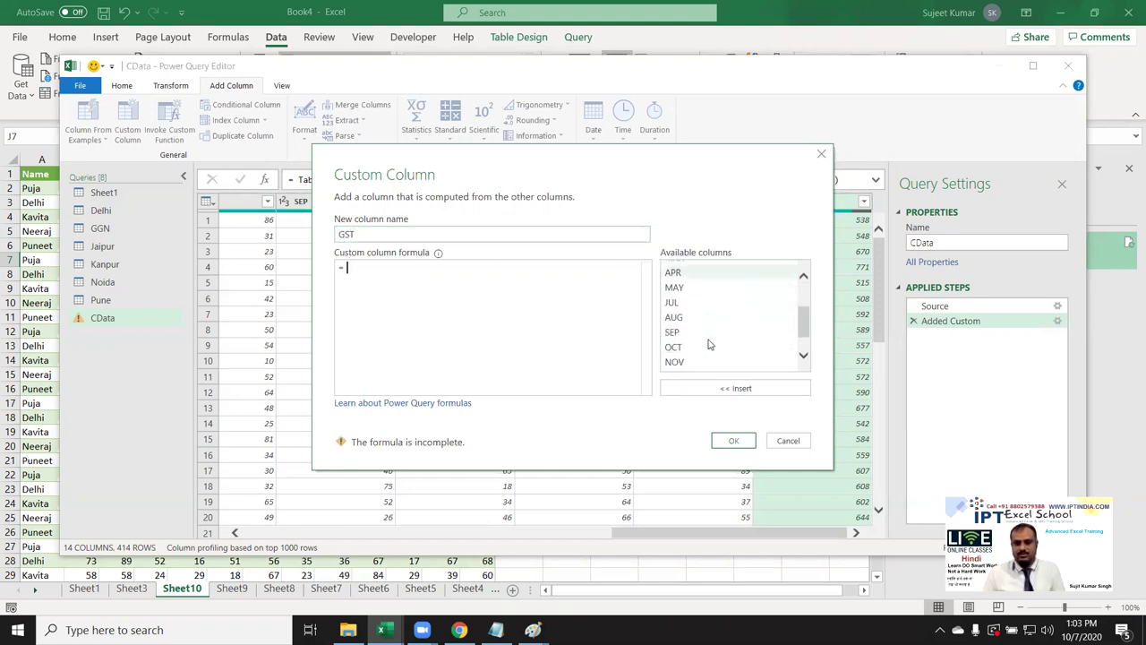
click(708, 362)
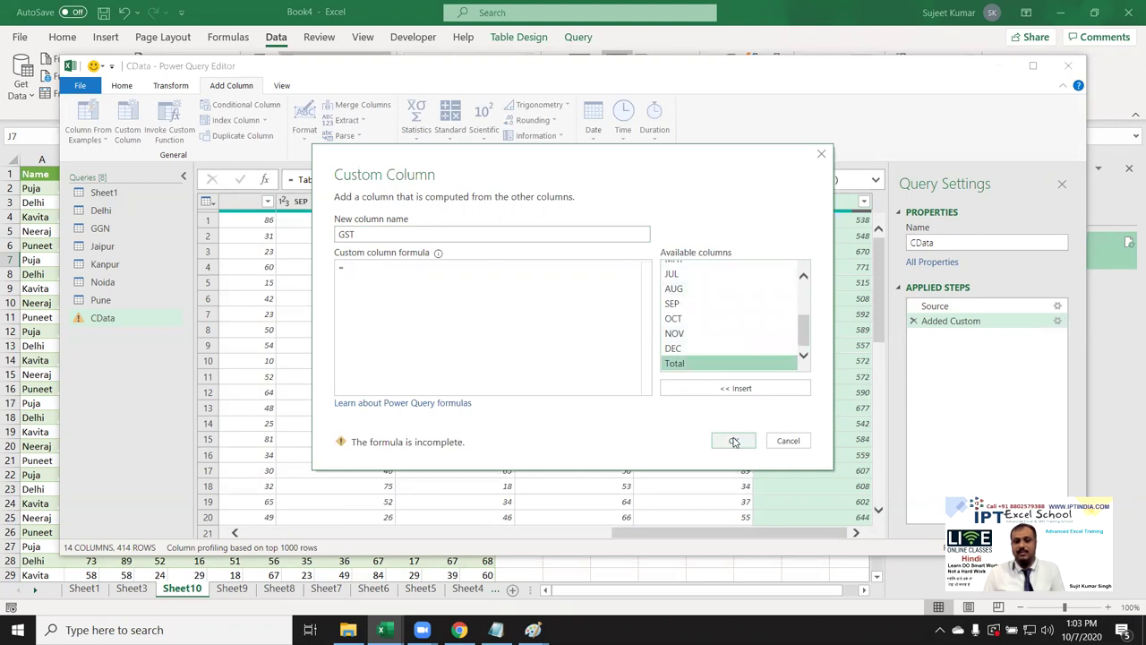
click(739, 391)
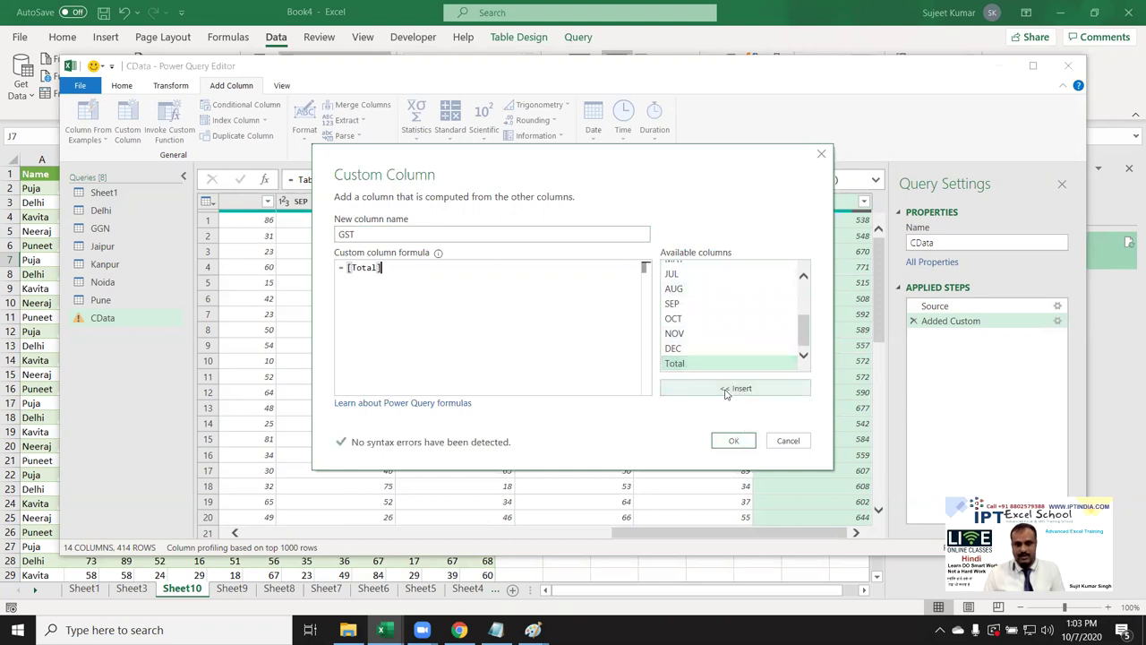
text(*)
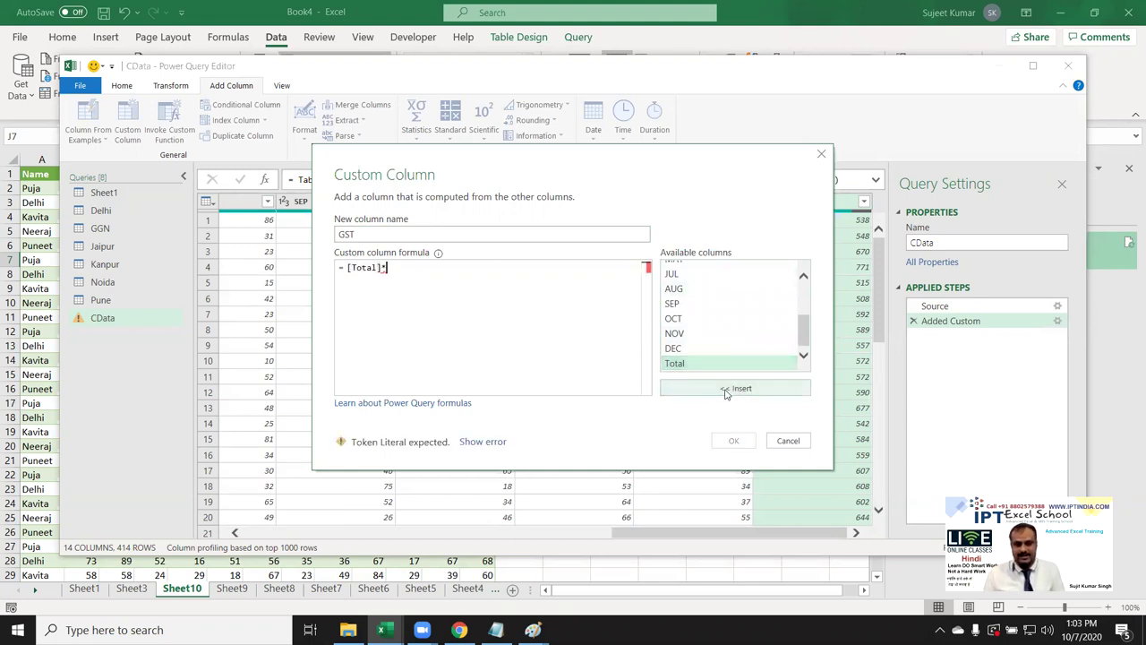
text(0.18)
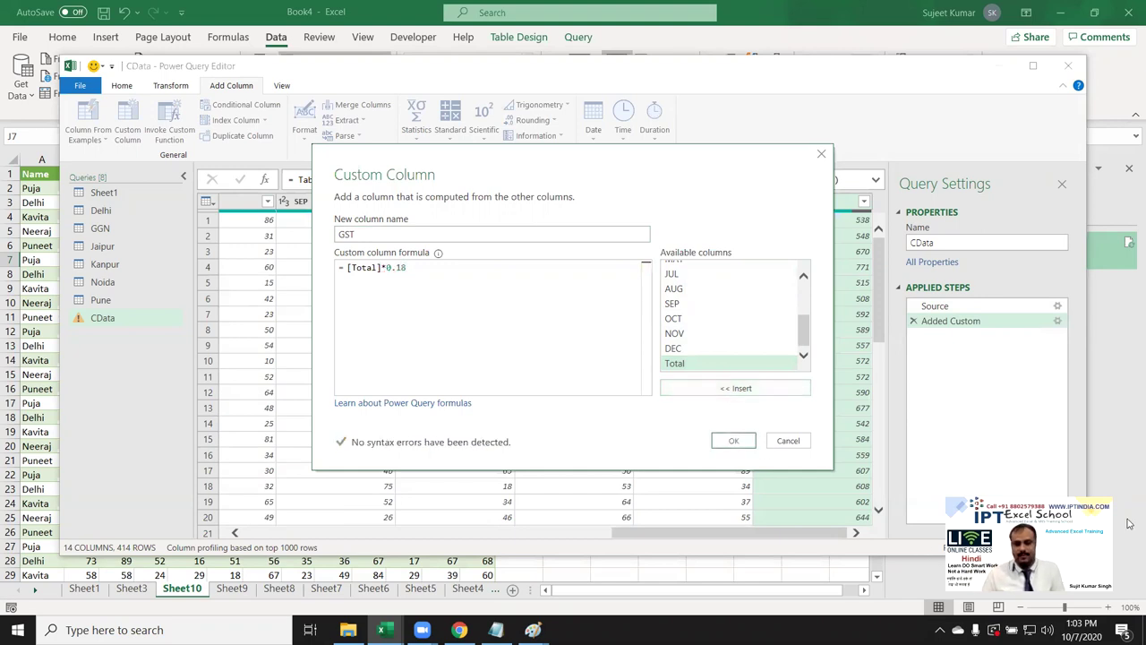
click(733, 441)
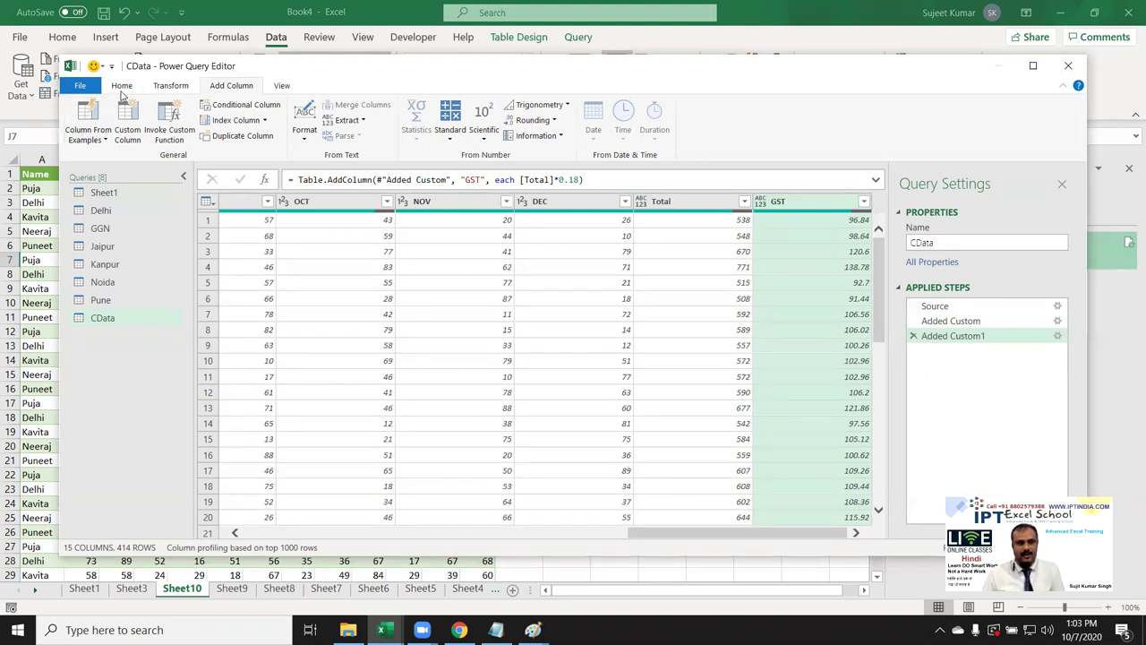
click(122, 85)
click(79, 112)
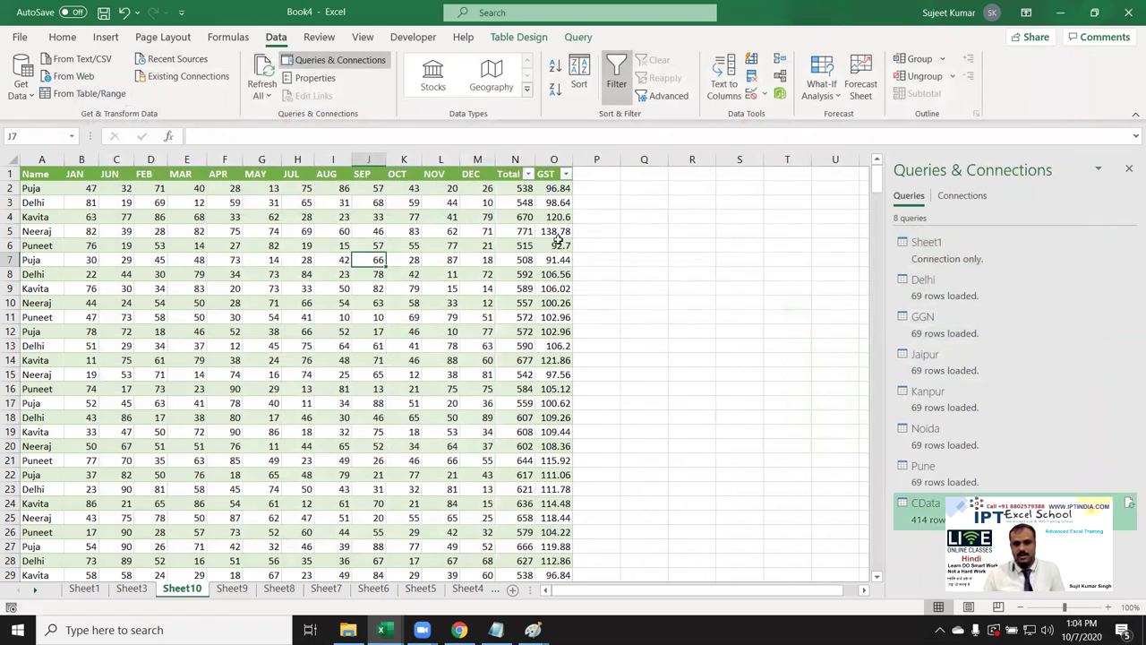
Step: Check the loaded Total and GST values in rows 2–5, e.g. GST 96.84 for Total 538
click(550, 194)
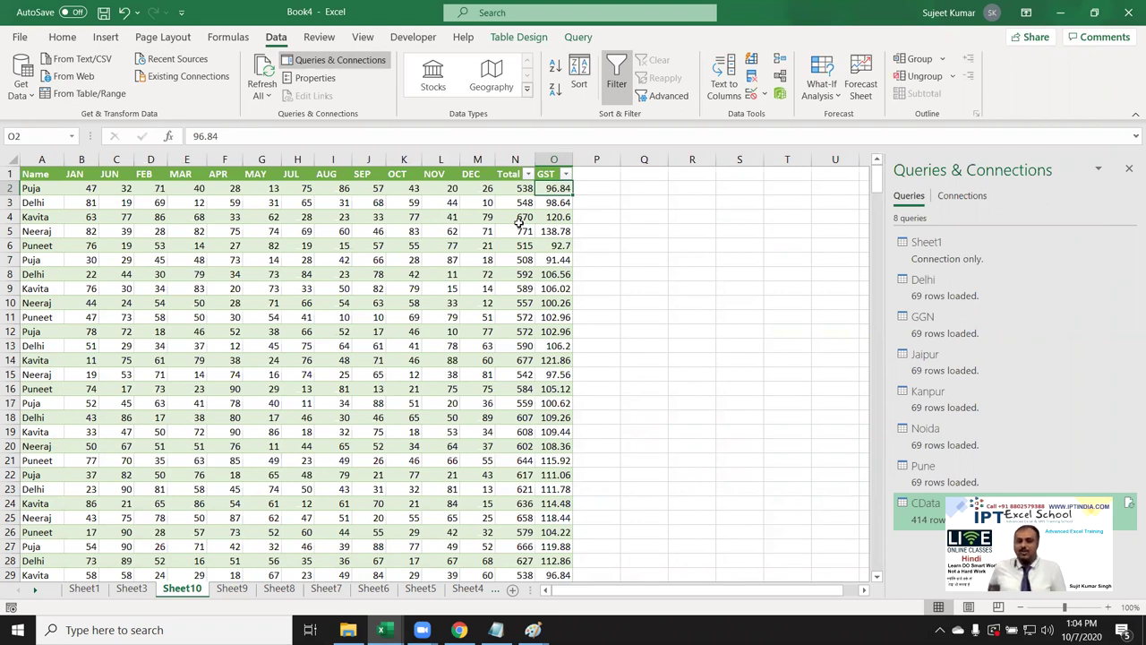
key(Left)
key(Left)
key(Right)
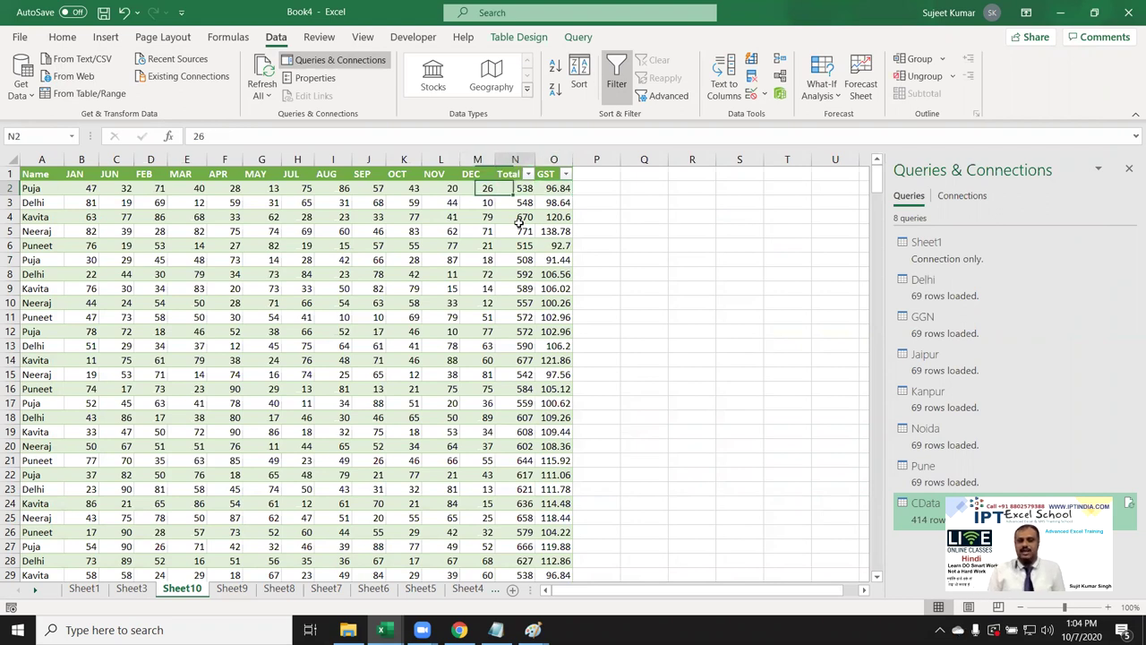
key(Right)
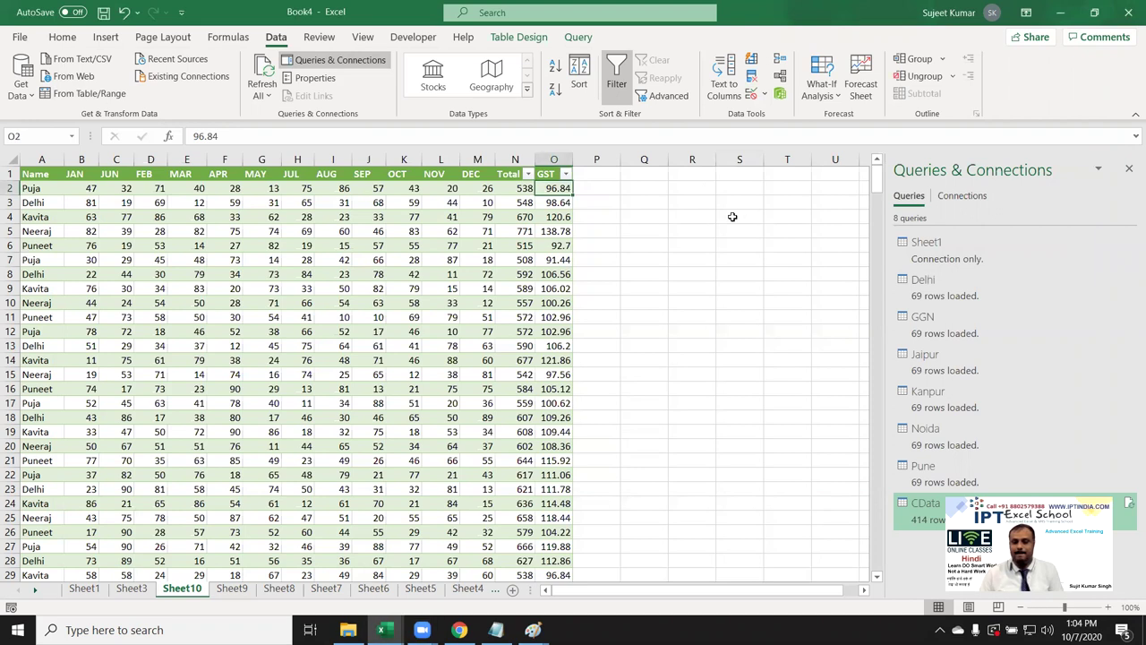
click(566, 206)
key(Down)
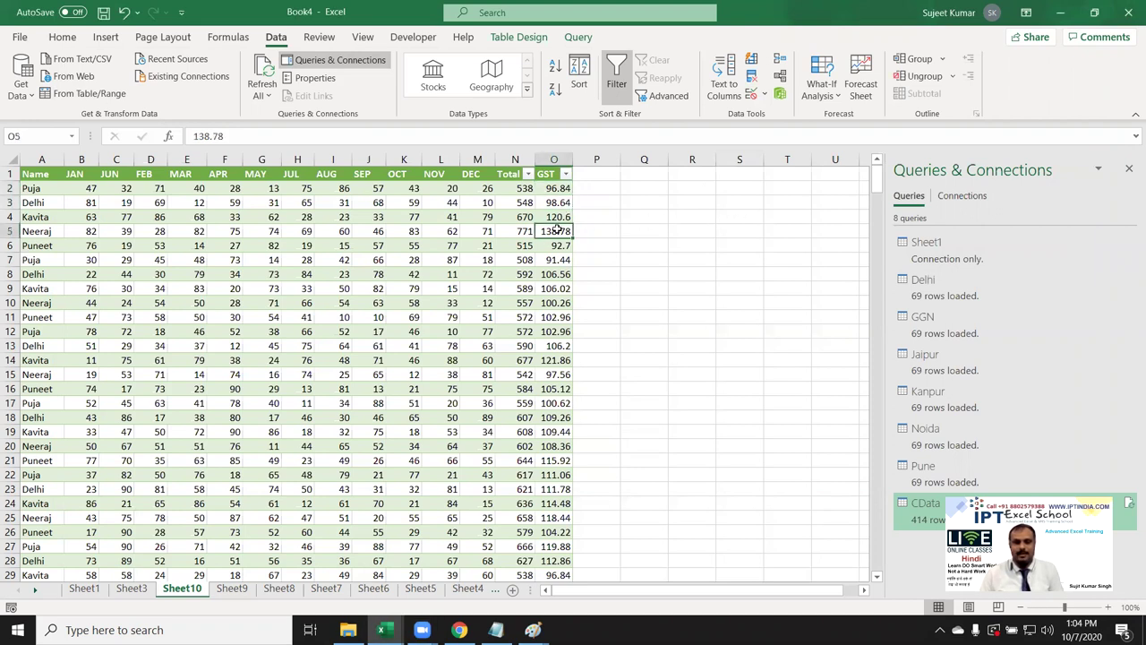
key(Down)
click(556, 217)
Step: Delete the Total value 538 in cell N2 of the CData table
click(556, 204)
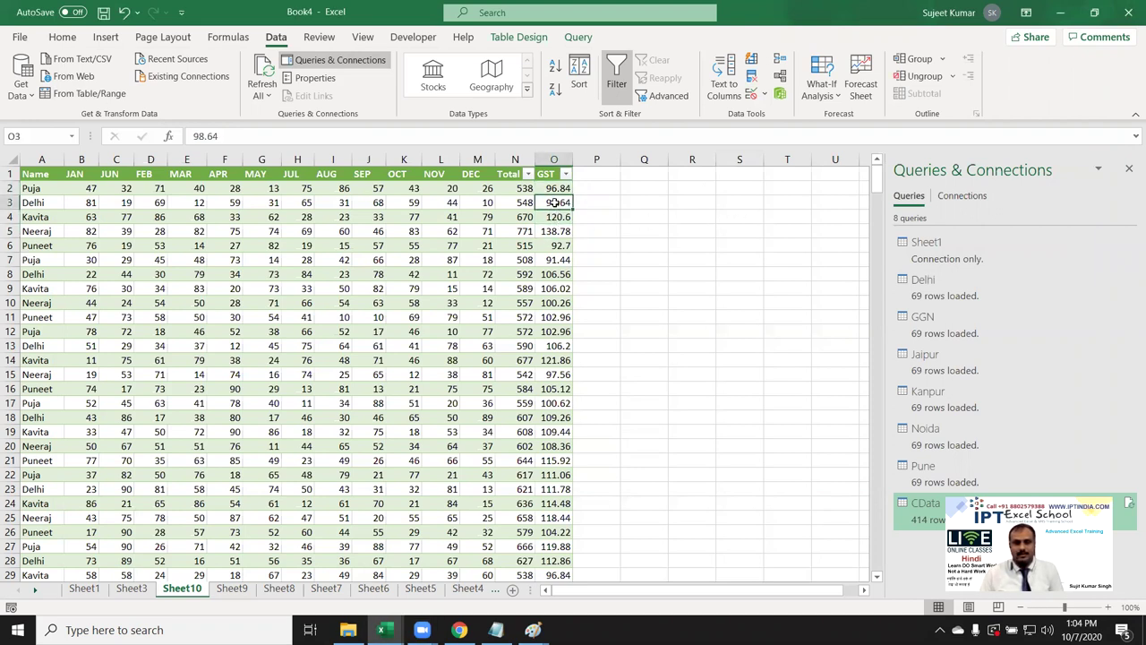
click(524, 188)
double_click(524, 188)
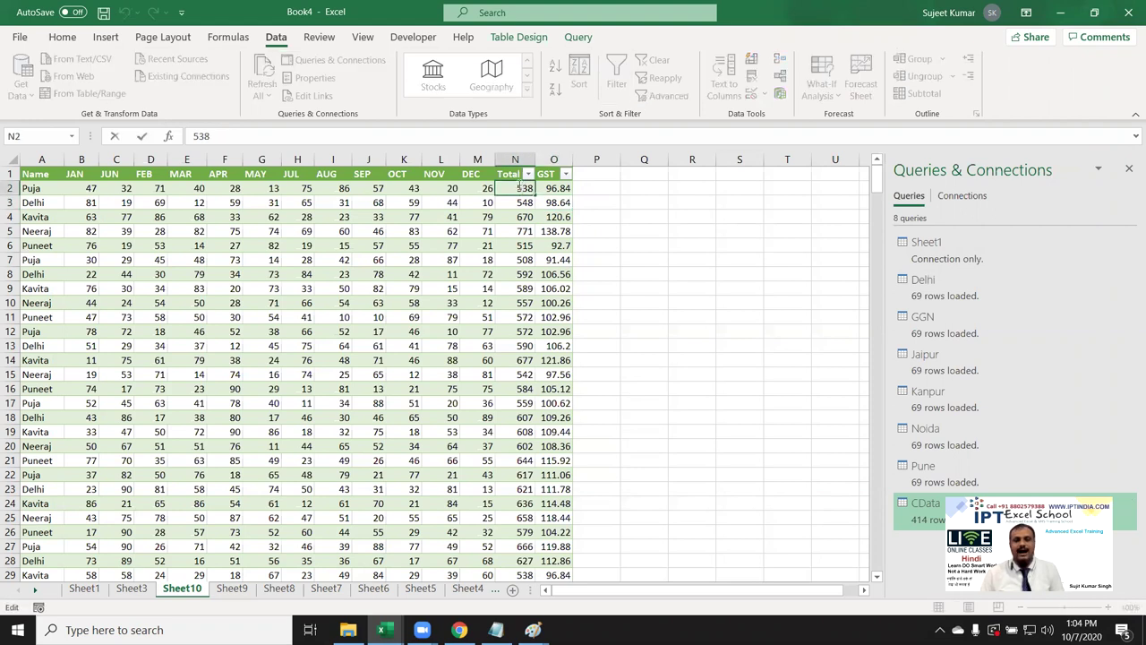
key(Escape)
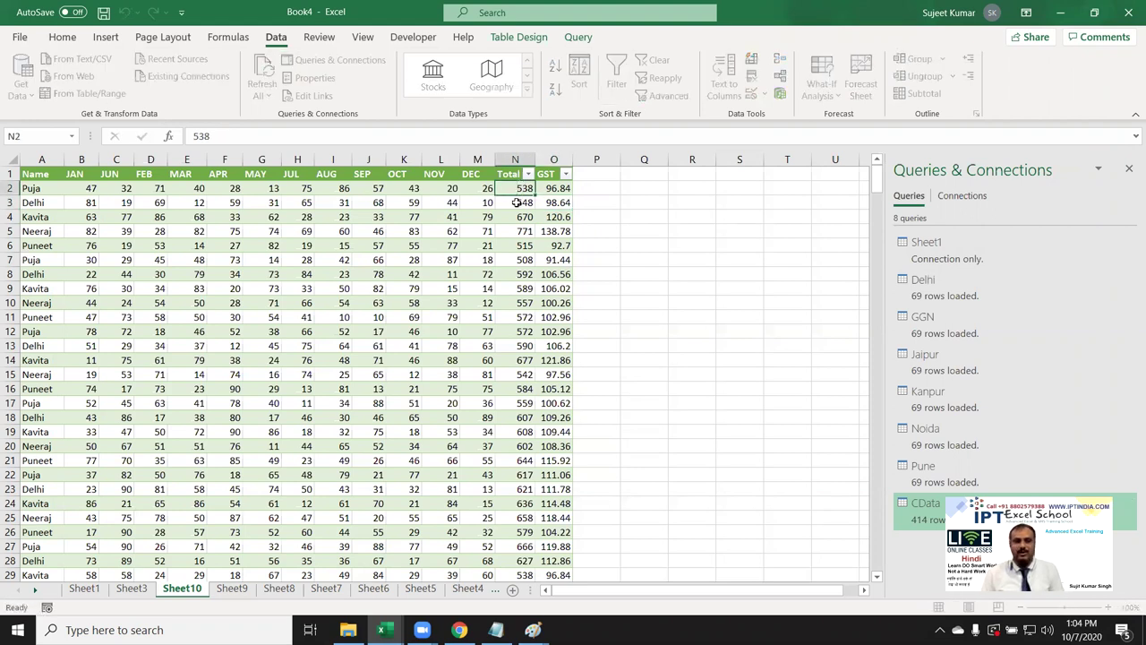
double_click(514, 196)
scroll(518, 243, down, 5)
scroll(518, 243, down, 2)
scroll(517, 243, down, 5)
scroll(518, 246, up, 14)
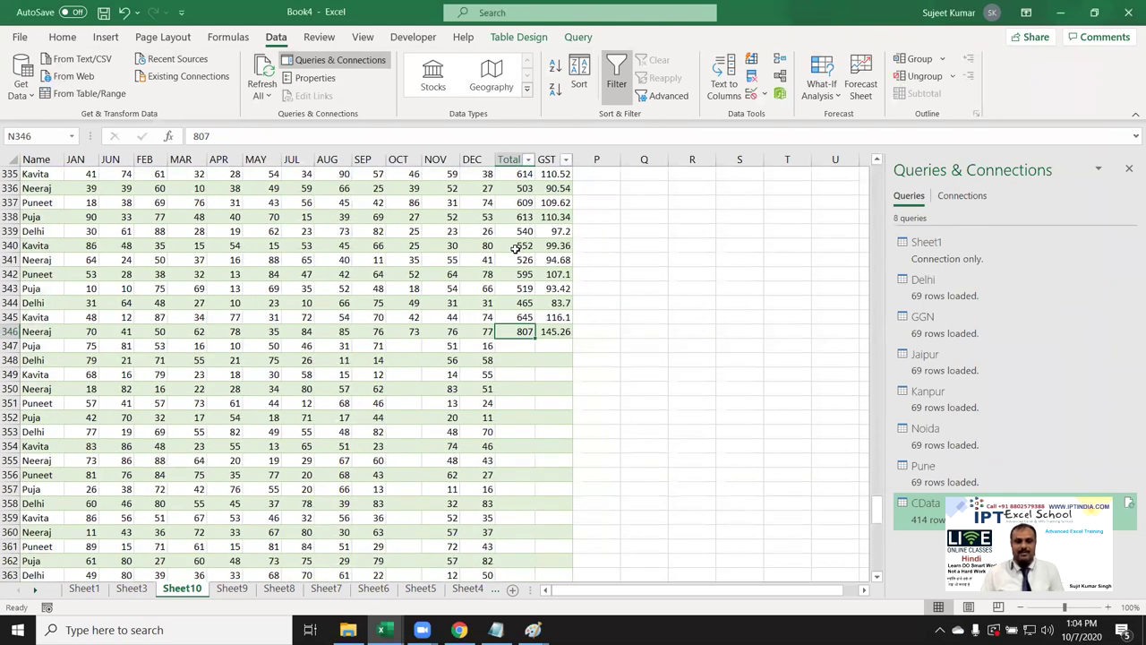
key(ctrl+Up)
key(Down)
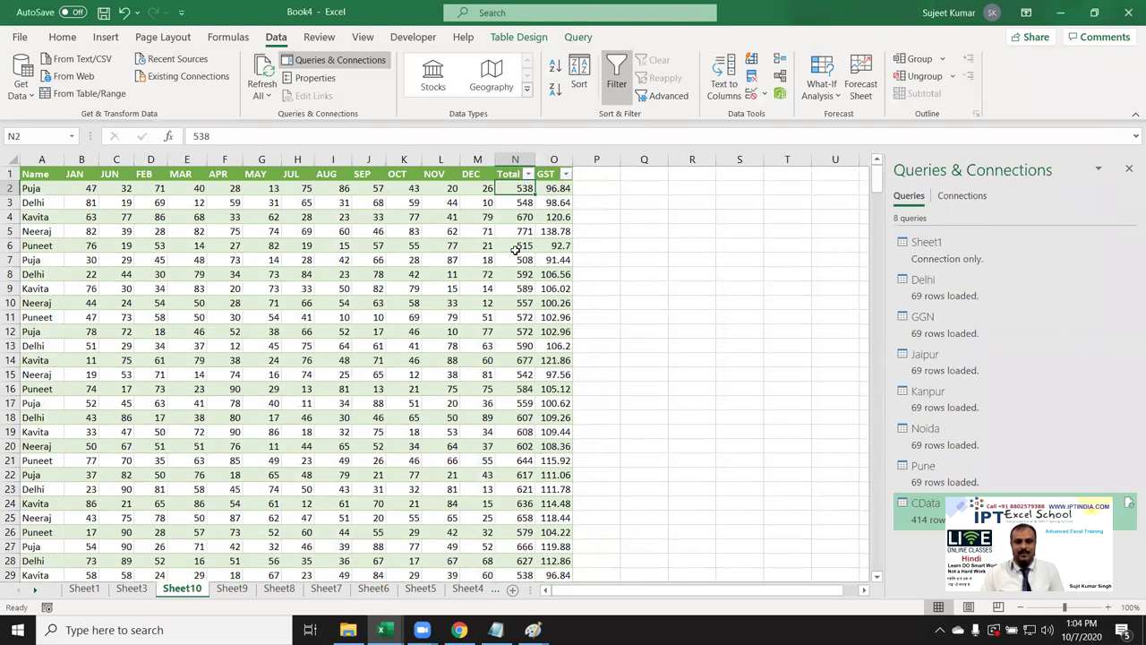
key(Delete)
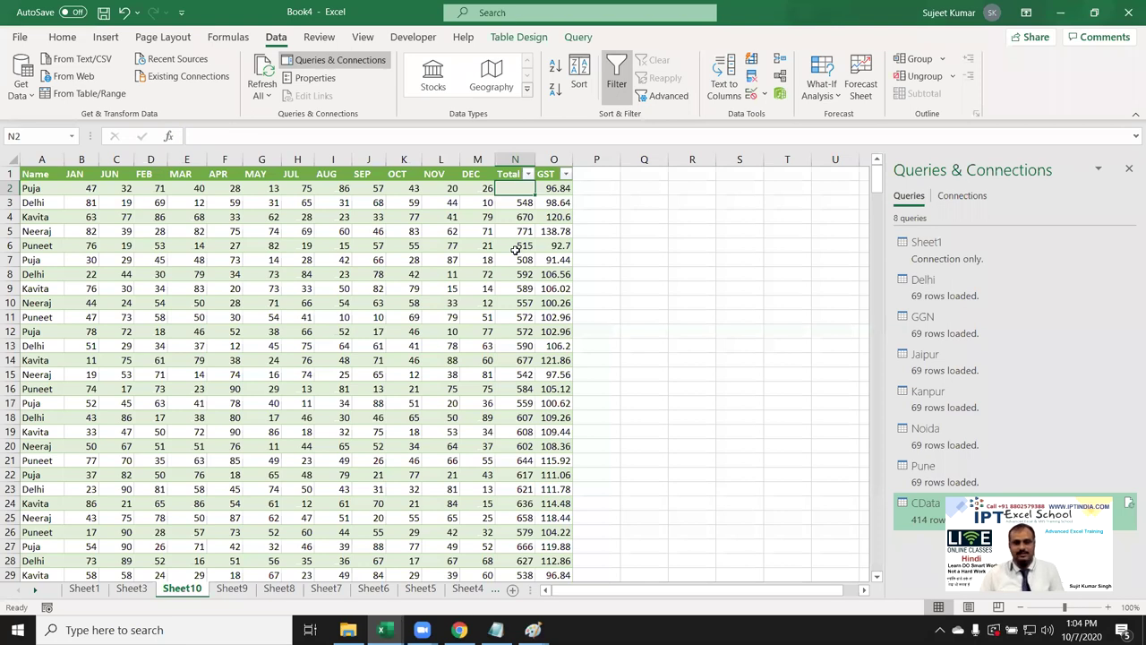
Step: Refresh all queries from the Data tab to restore the table
click(425, 260)
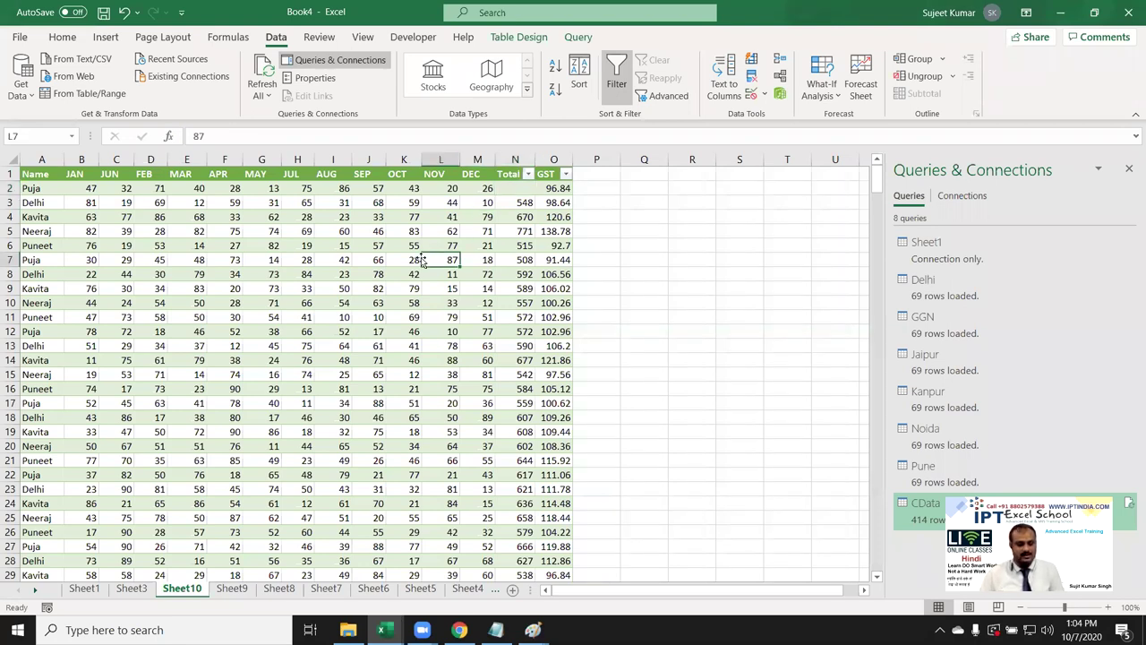
right_click(429, 245)
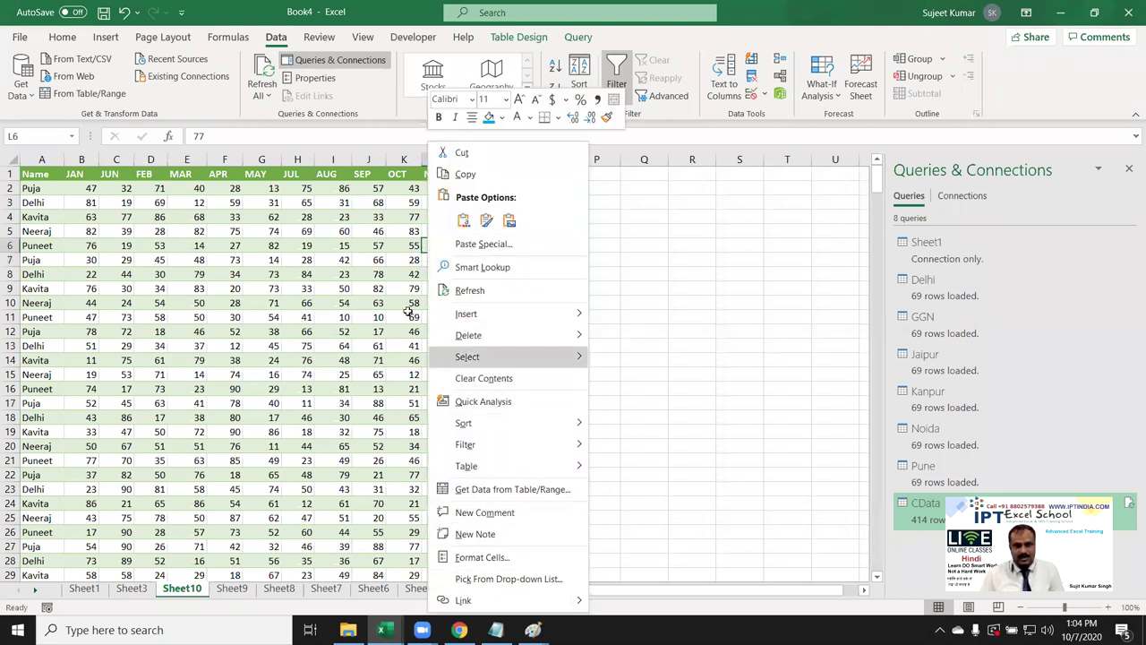
key(Escape)
click(262, 70)
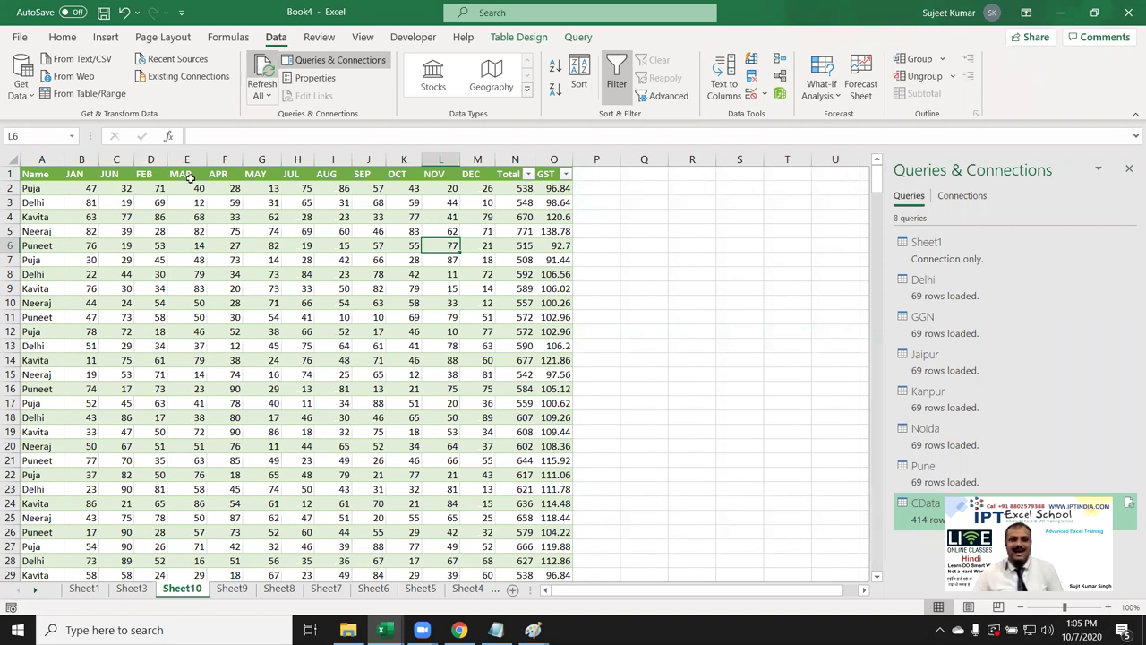
Step: Refresh the CData query after selecting the cleared month block D2:L13
drag(140, 192, 436, 345)
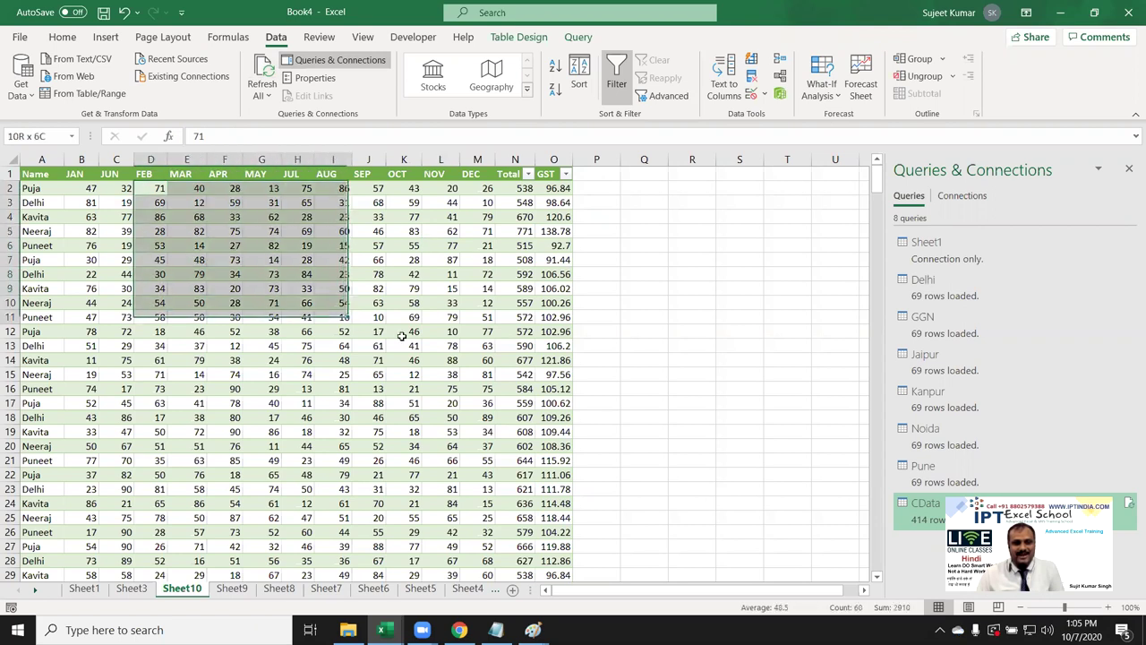
click(601, 460)
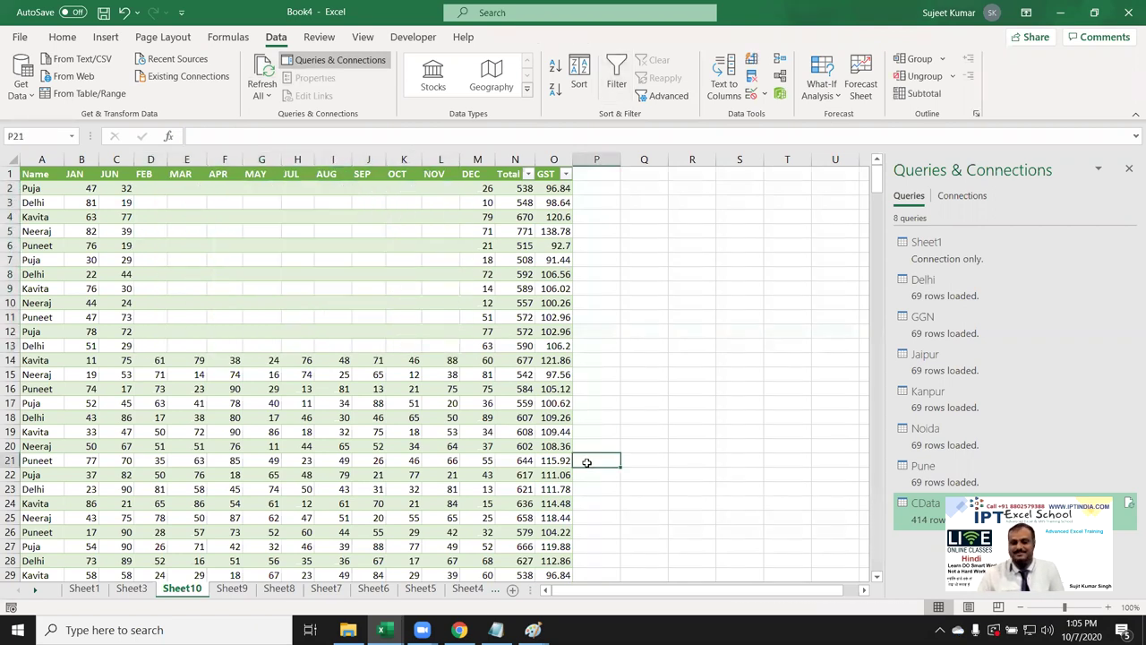
click(263, 71)
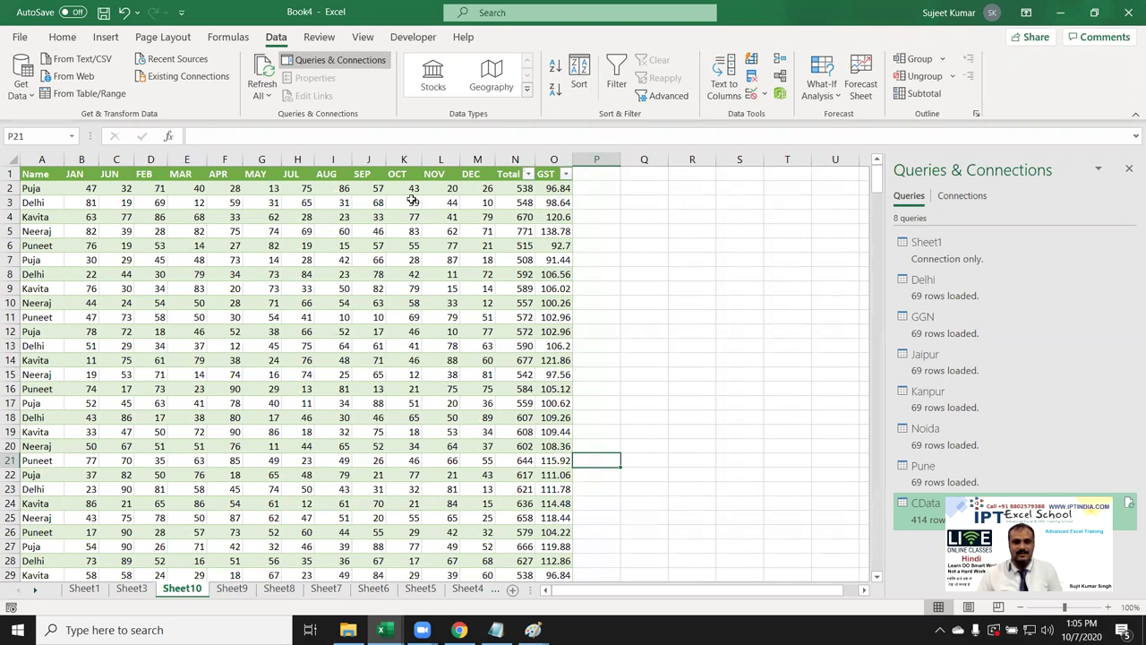
Step: Refresh all again to restore APR–OCT values in rows 2–5, then select GST cells O2:O9
drag(215, 188, 400, 231)
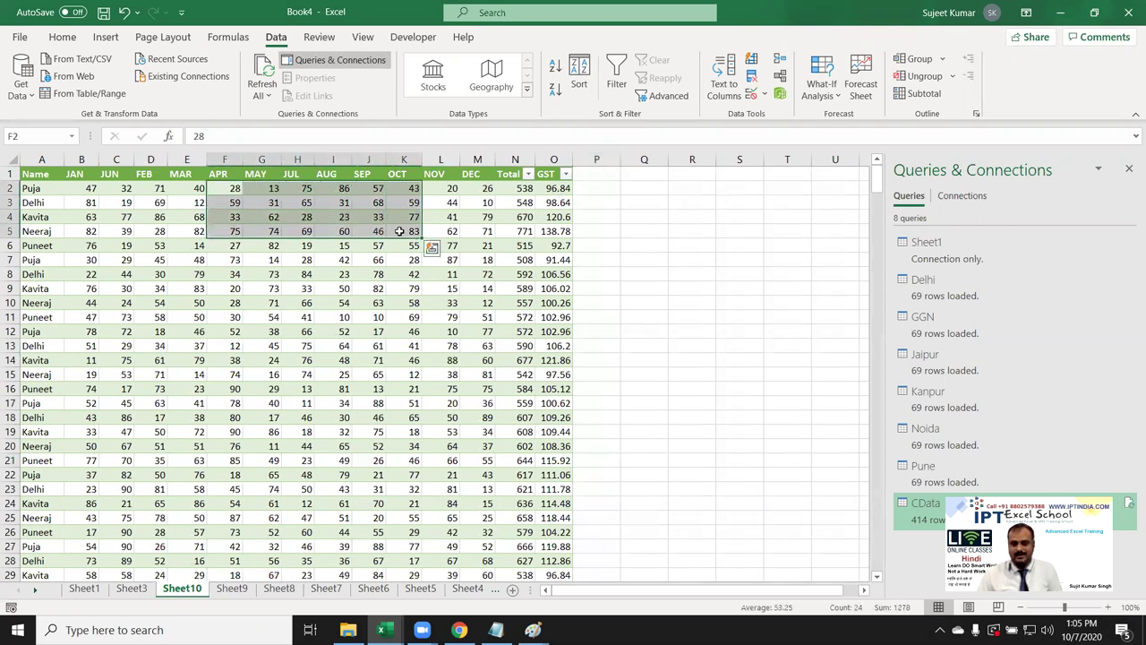
click(405, 389)
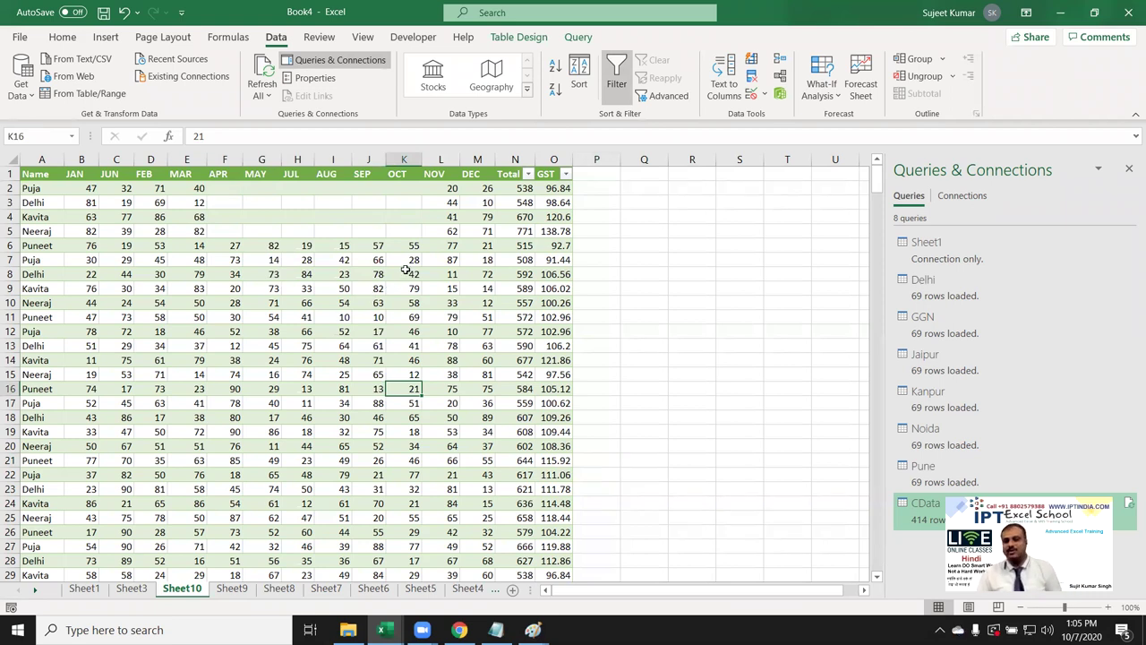
right_click(408, 271)
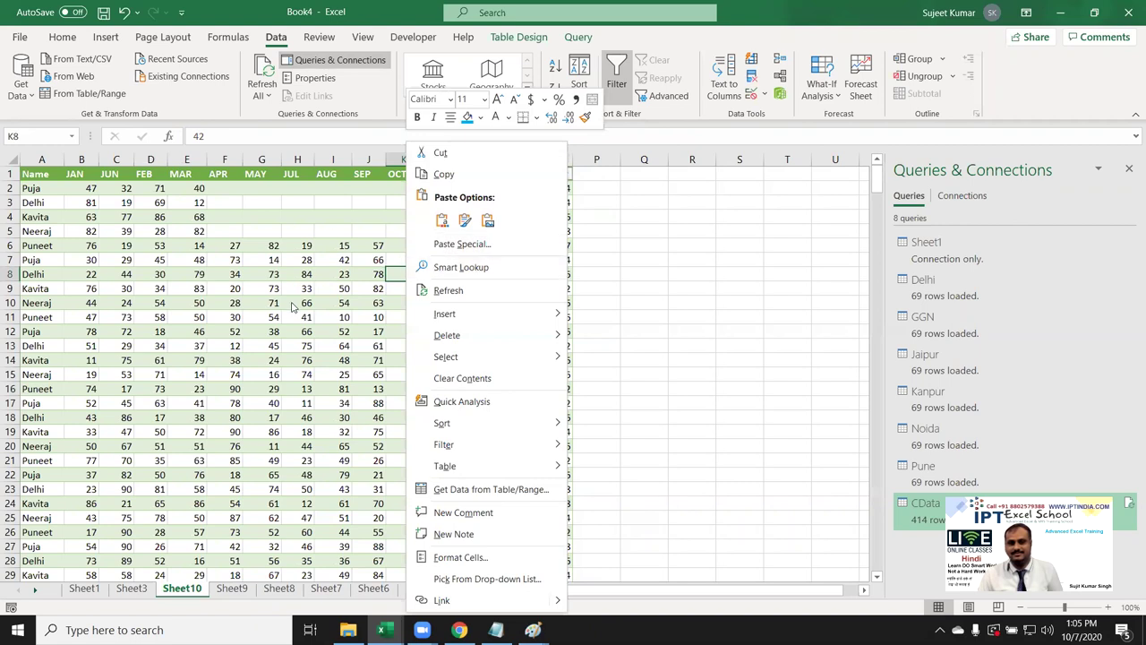
key(Escape)
click(263, 76)
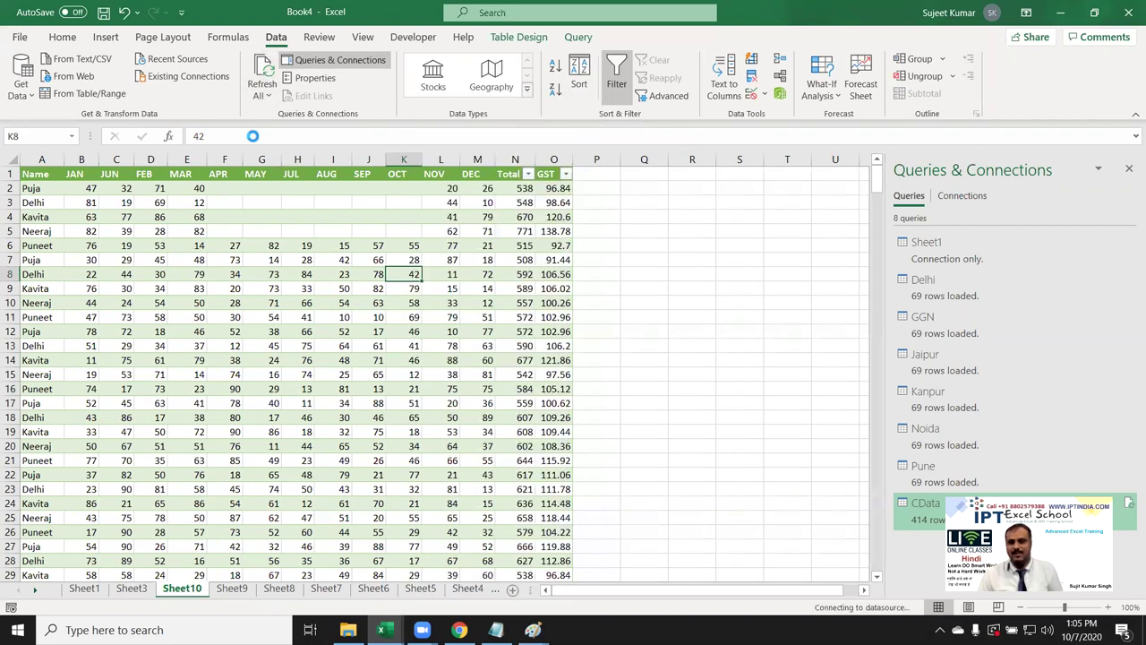
drag(555, 188, 561, 289)
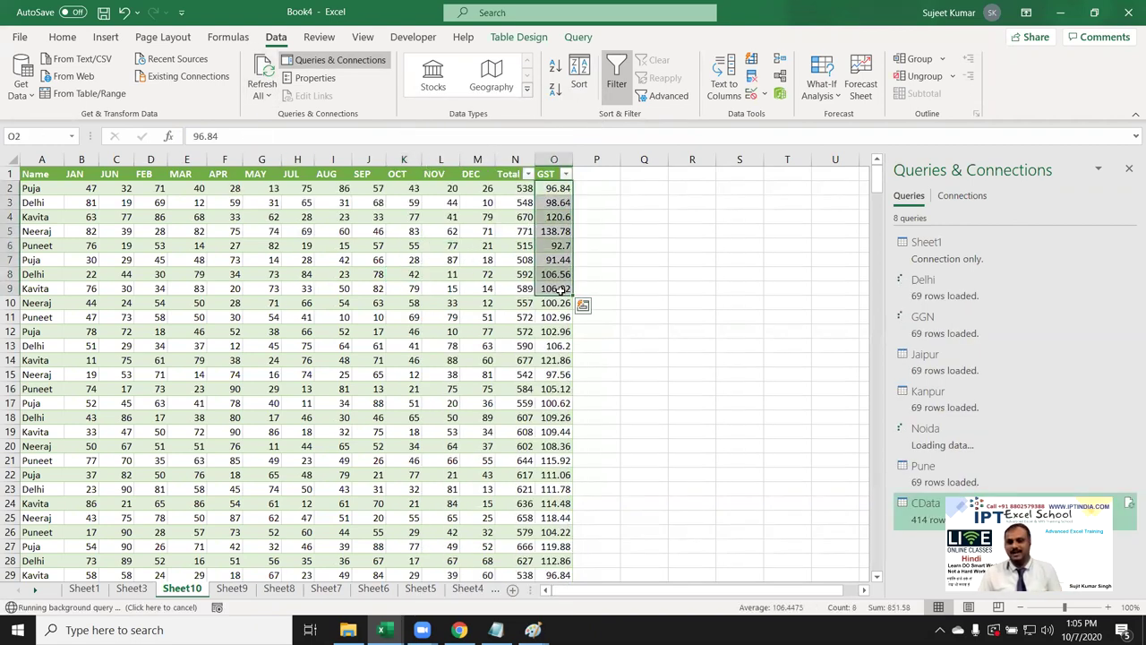
Step: Review the refreshed month values by selecting blocks and scrolling through all 414 rows
click(514, 348)
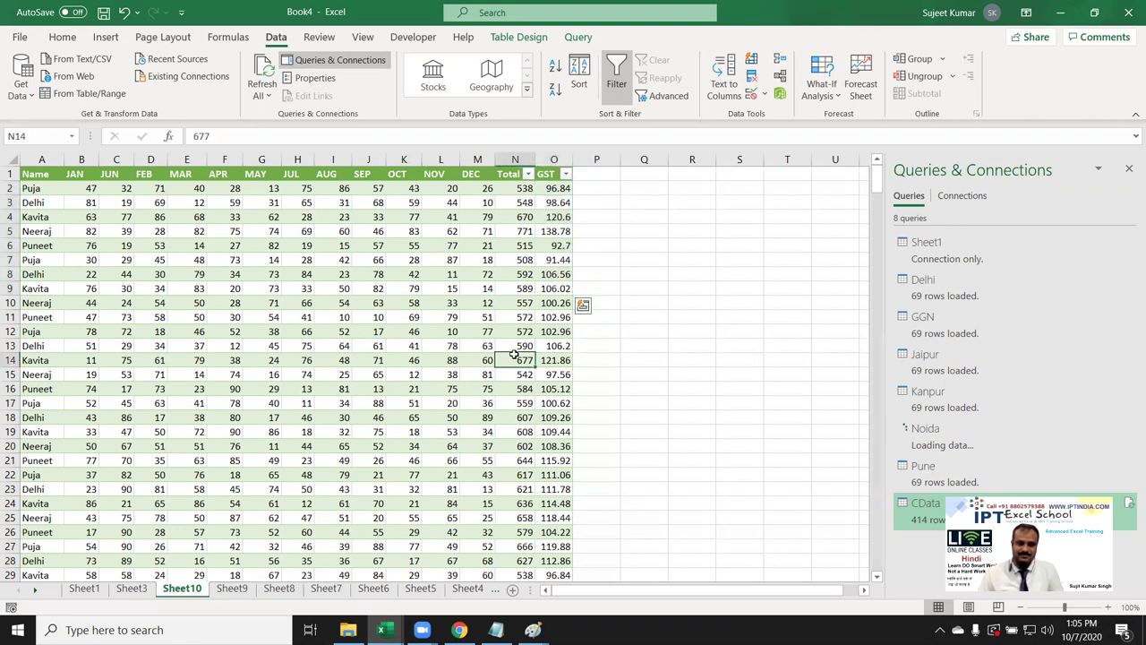
click(446, 330)
drag(116, 201, 475, 295)
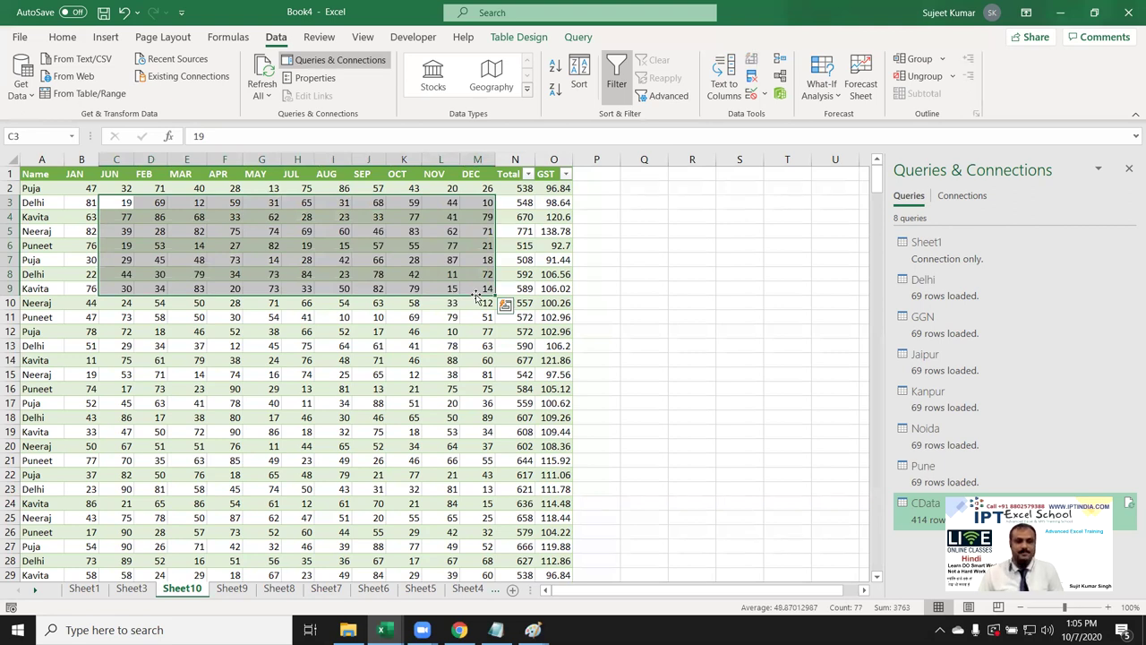
key(super+d)
key(super+d)
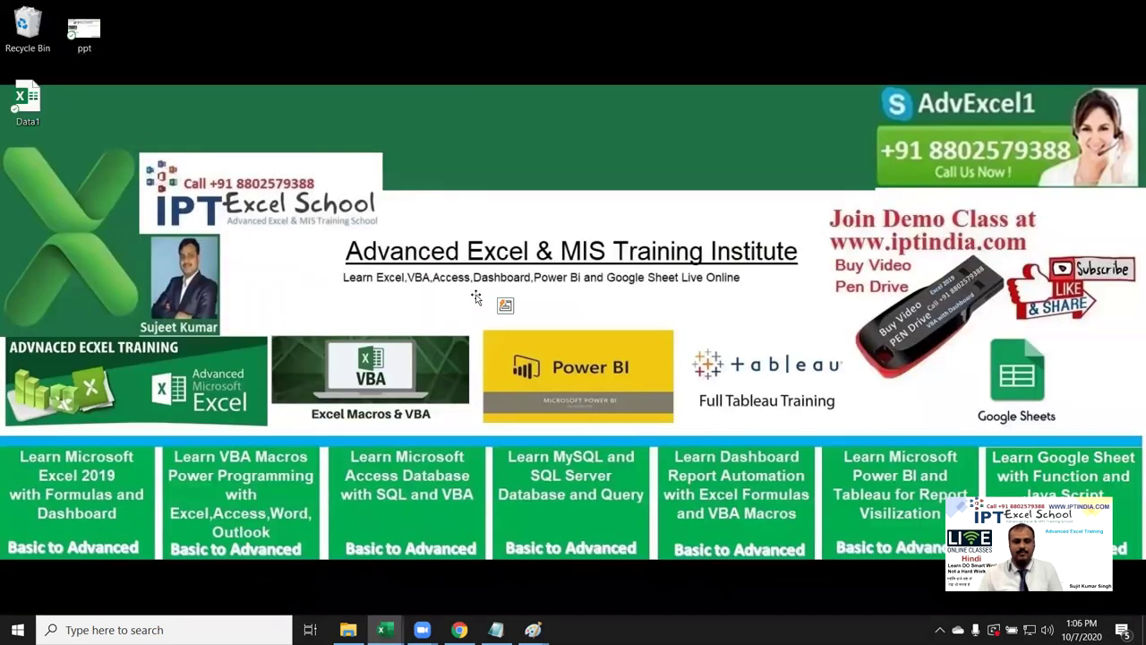
drag(119, 308, 448, 460)
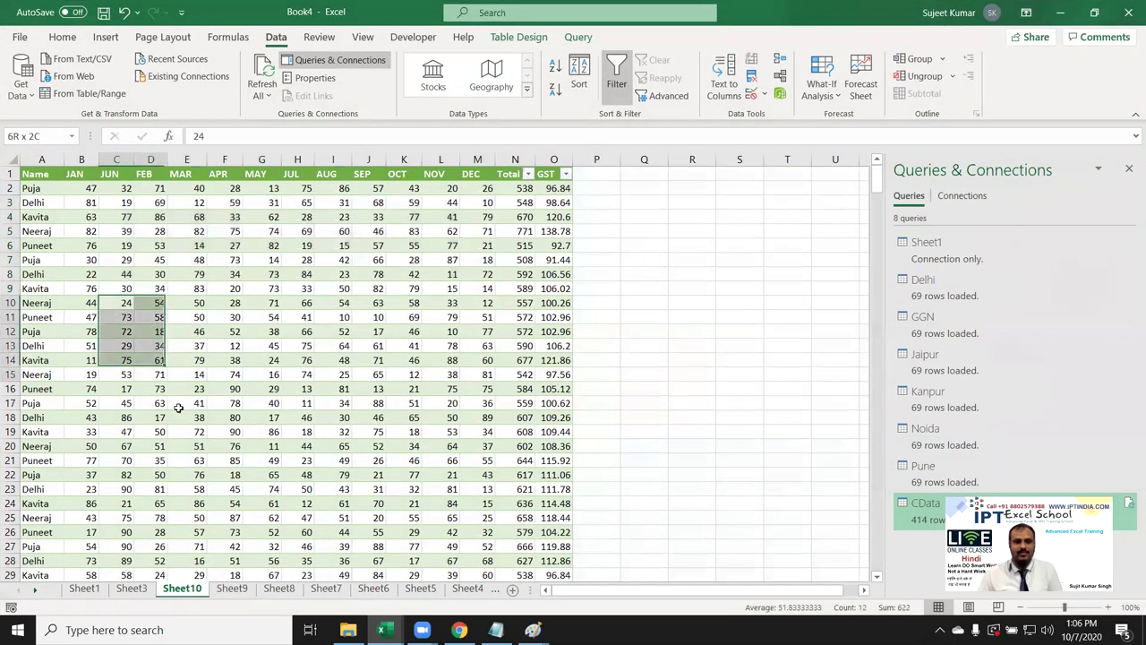
scroll(152, 421, down, 3)
scroll(152, 421, down, 3)
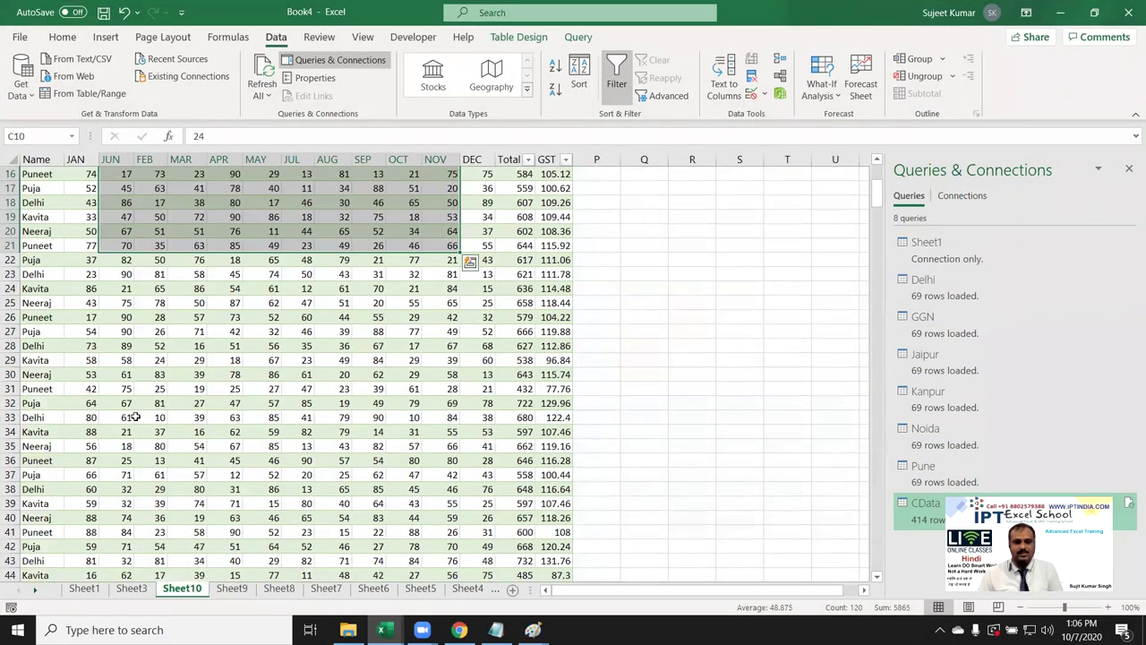
scroll(152, 426, down, 8)
scroll(152, 439, down, 8)
scroll(152, 448, down, 5)
scroll(152, 447, down, 5)
scroll(153, 448, down, 1)
scroll(152, 448, up, 5)
scroll(154, 448, up, 8)
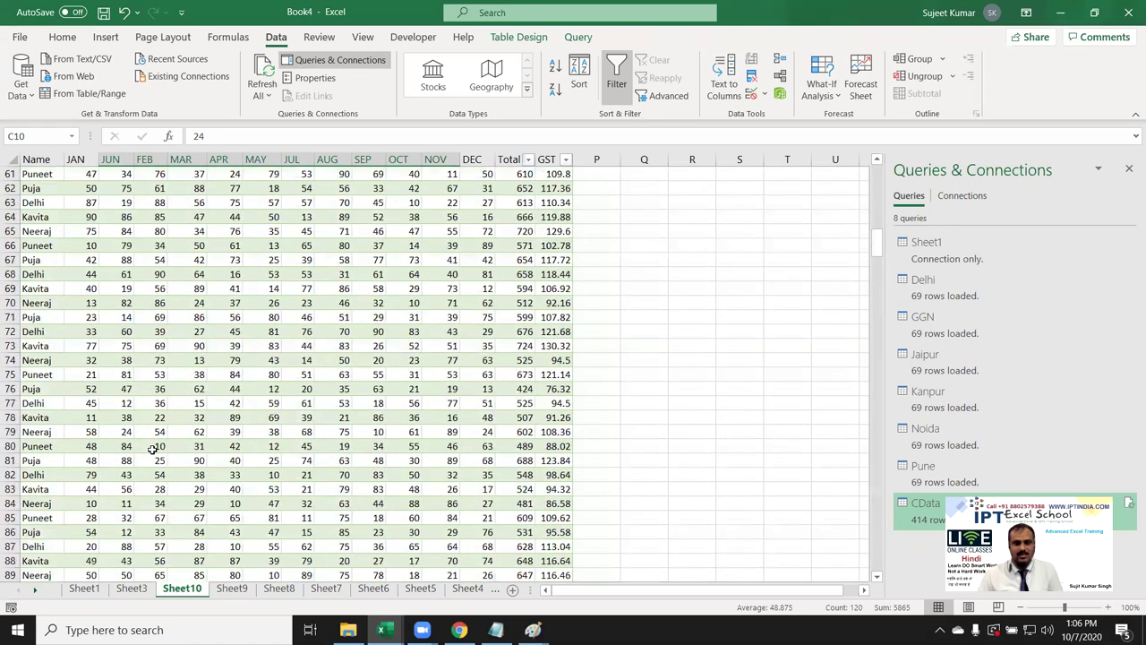
scroll(154, 448, up, 6)
scroll(154, 448, up, 4)
scroll(154, 448, up, 10)
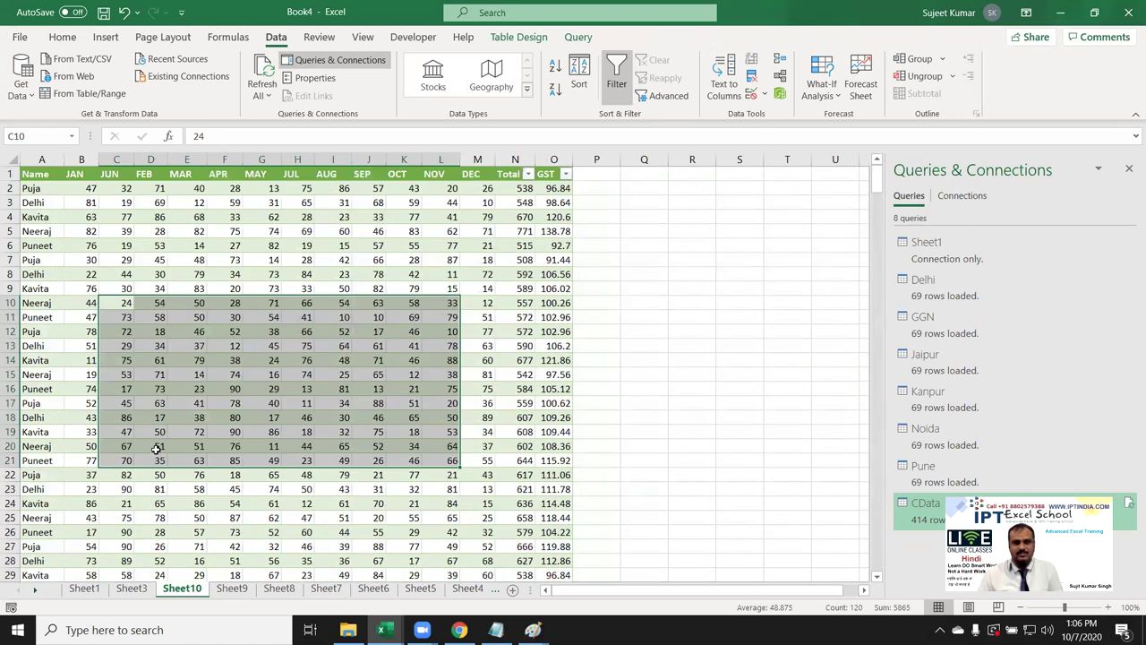
Step: Select an OCT cell in the table and bring up its Table Design options
click(693, 308)
click(404, 284)
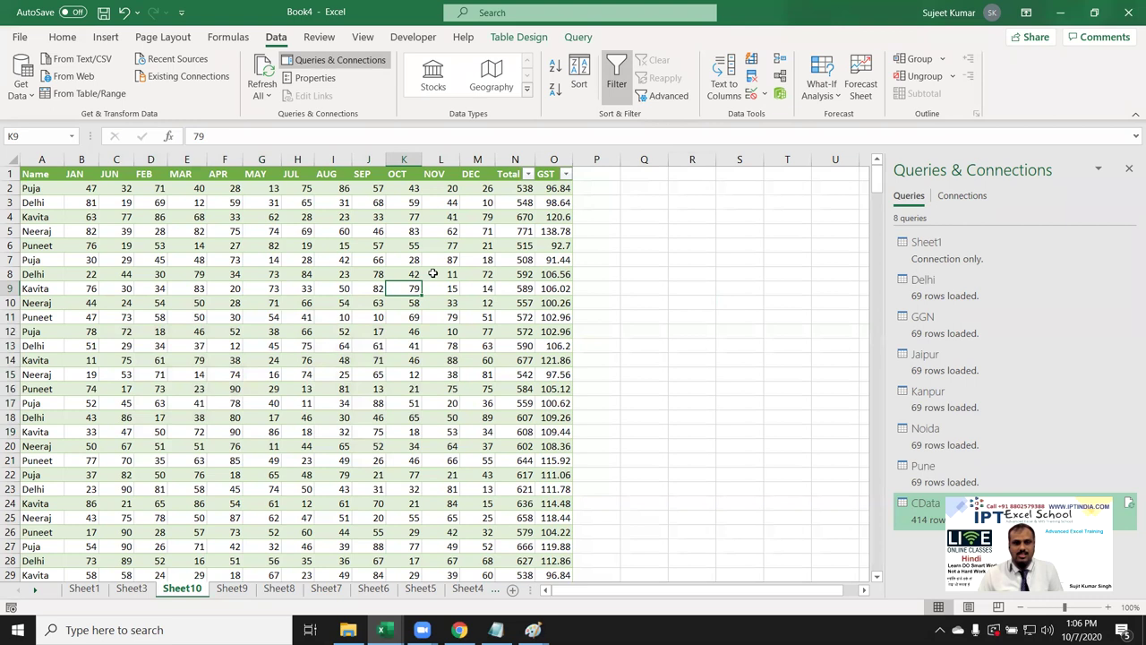
click(528, 39)
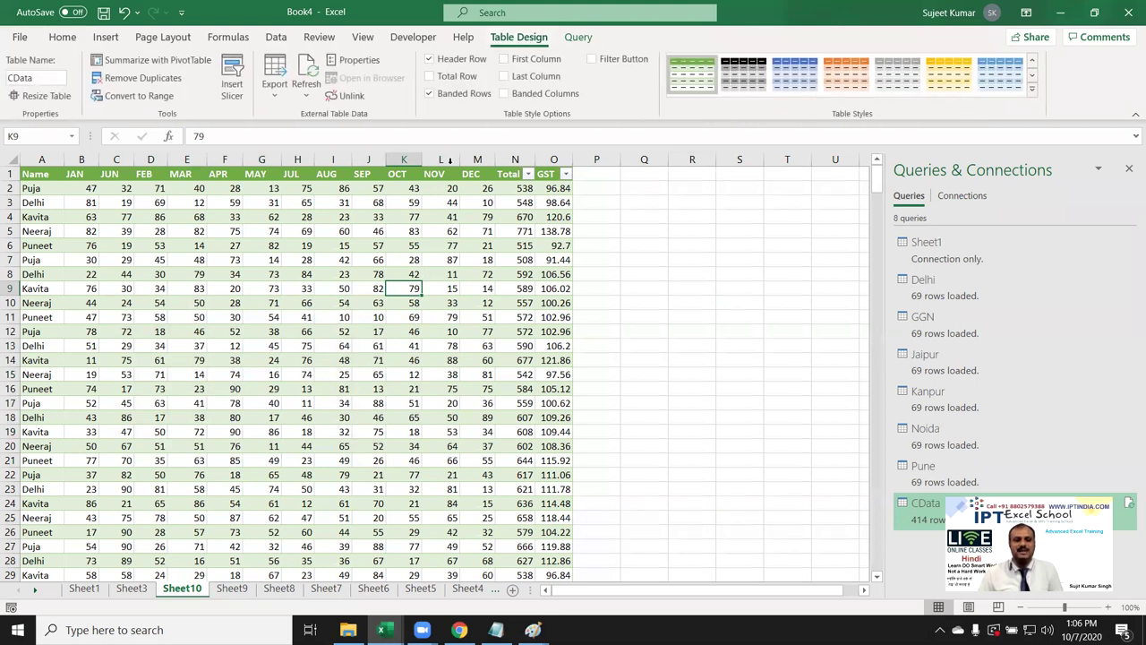
Step: Select the entire CData table from the Name header in A1 to the last row
click(111, 272)
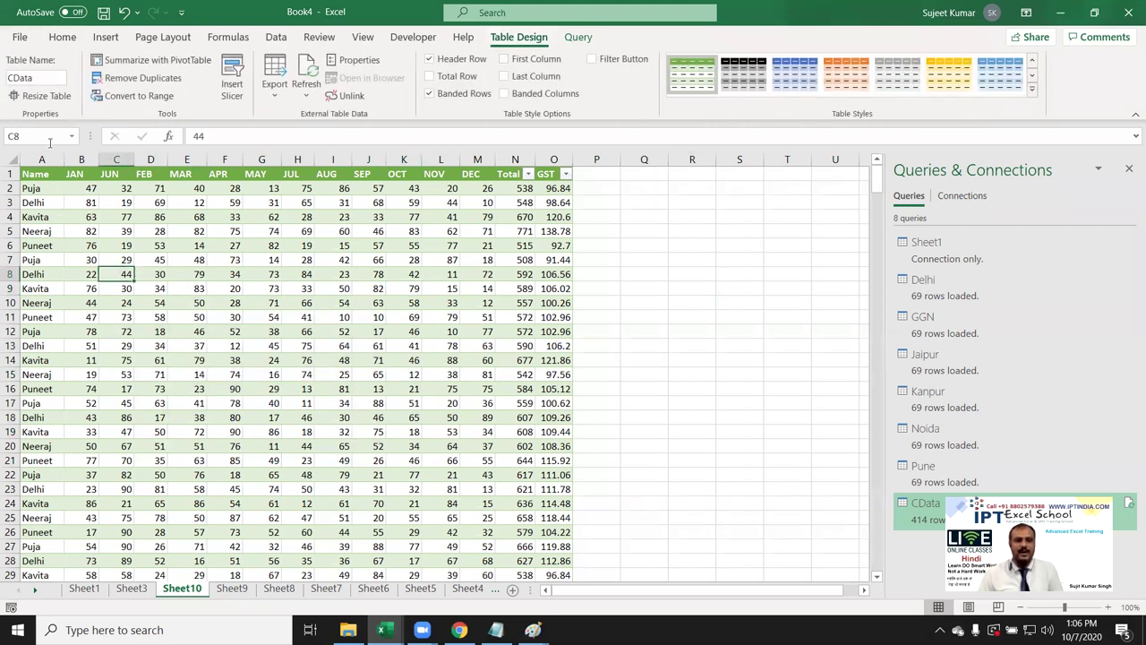
click(63, 40)
click(37, 174)
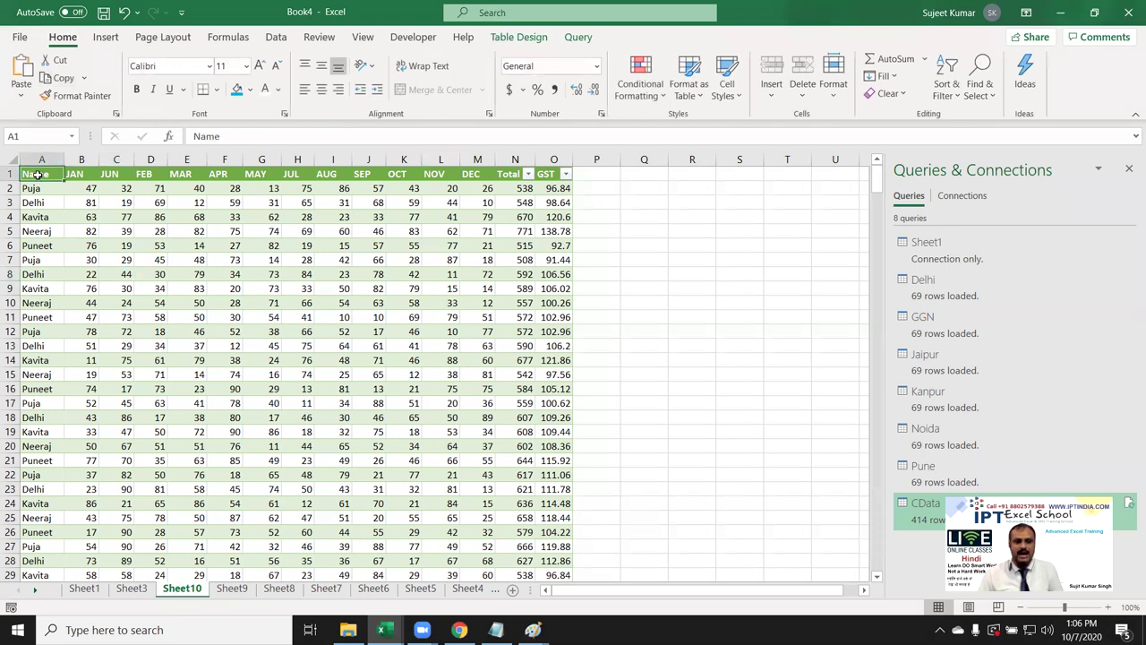
key(ctrl+shift+Right)
key(ctrl+shift+Down)
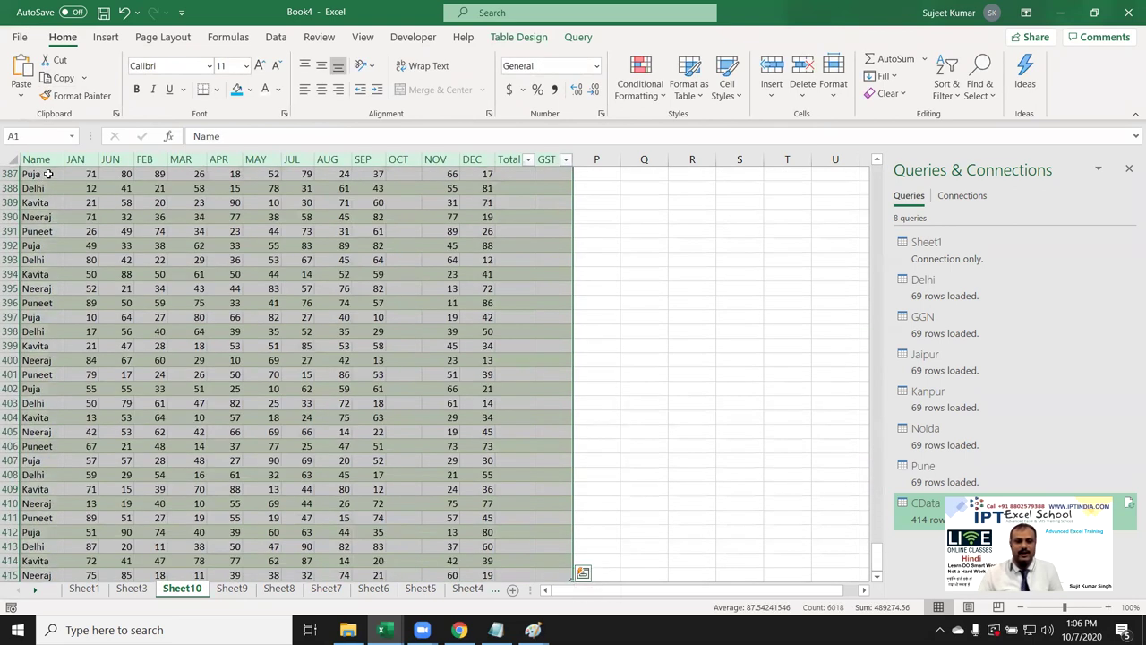
mouse_move(877, 519)
mouse_down()
mouse_move(850, 351)
mouse_move(871, 183)
mouse_up()
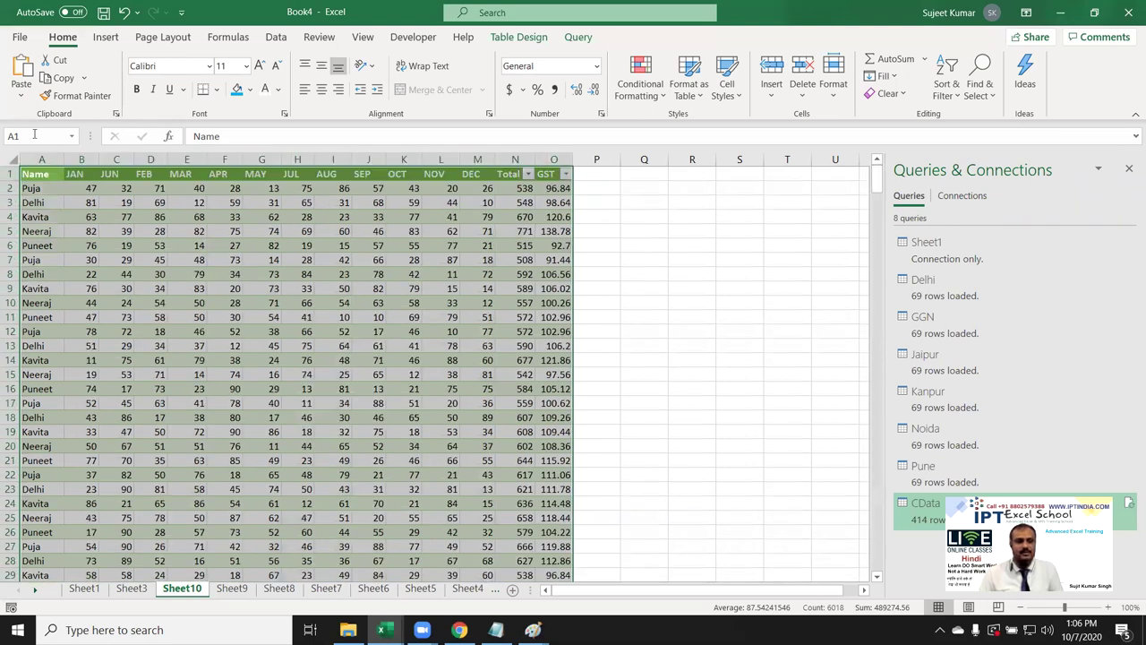
Step: Apply an orange fill and All Borders to the selected table
click(253, 88)
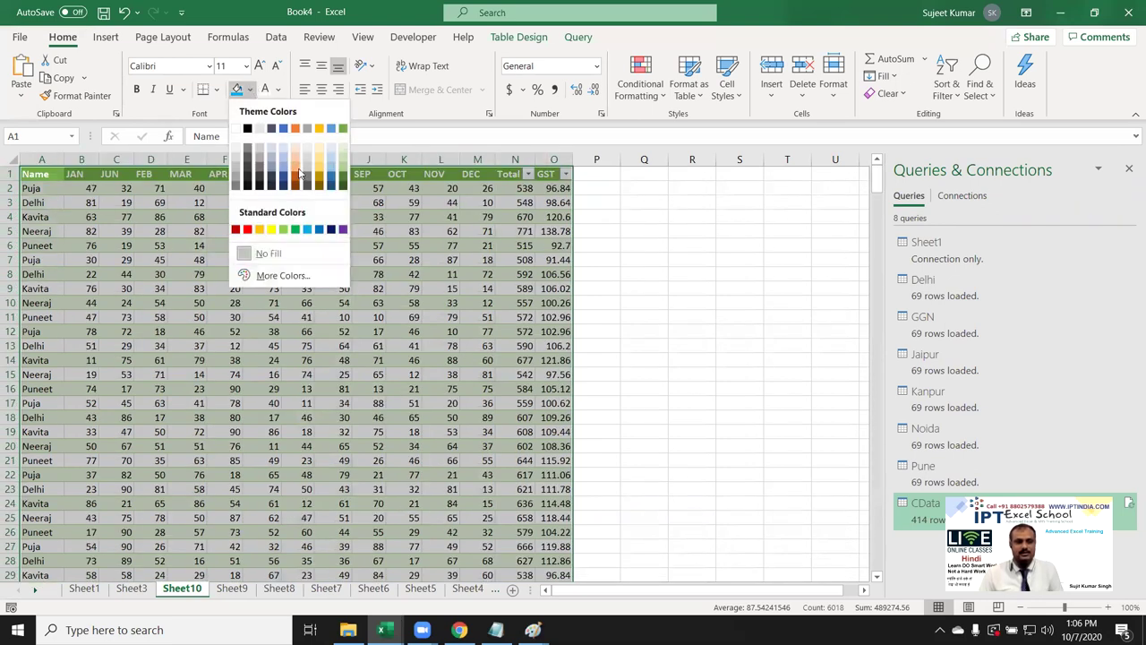
click(303, 174)
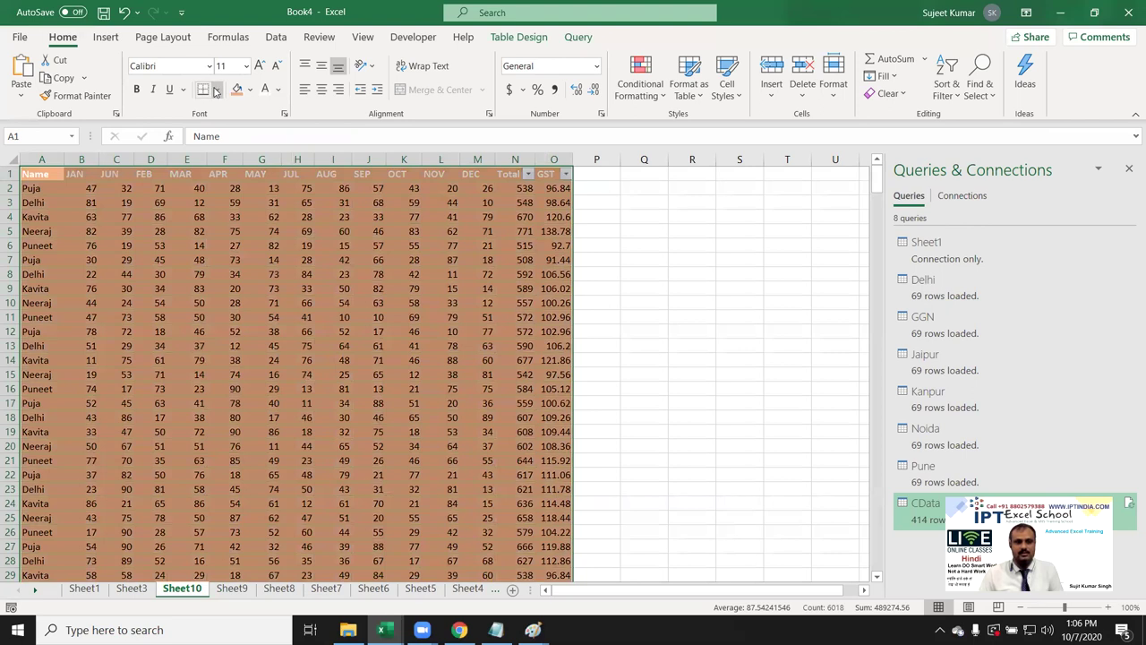
click(215, 88)
click(233, 243)
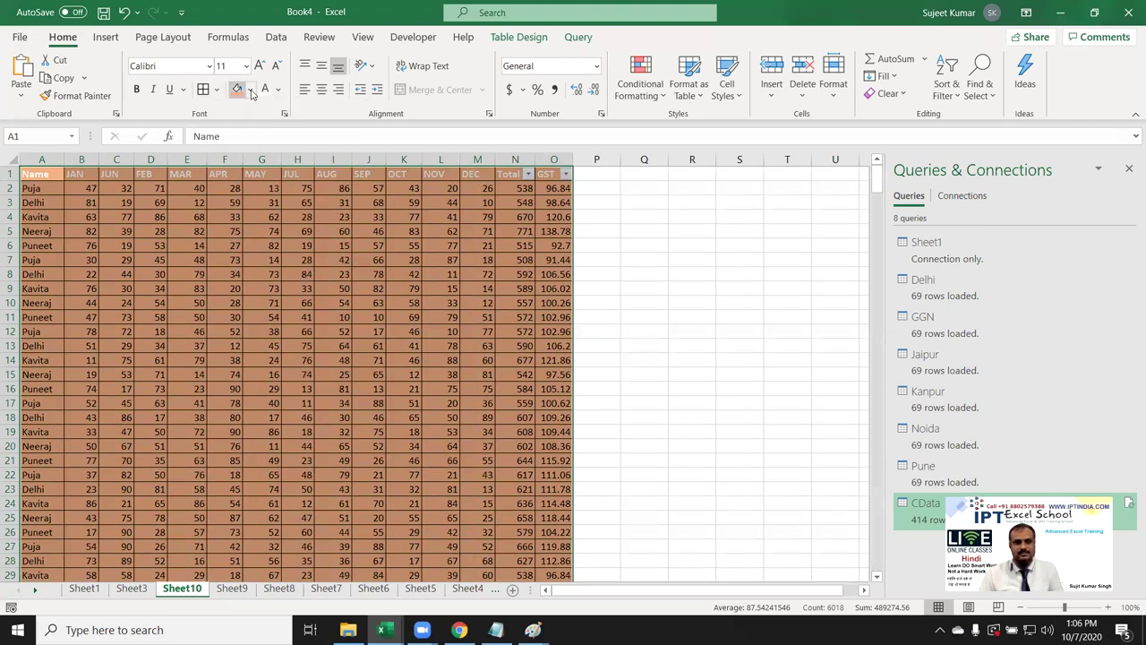
click(278, 89)
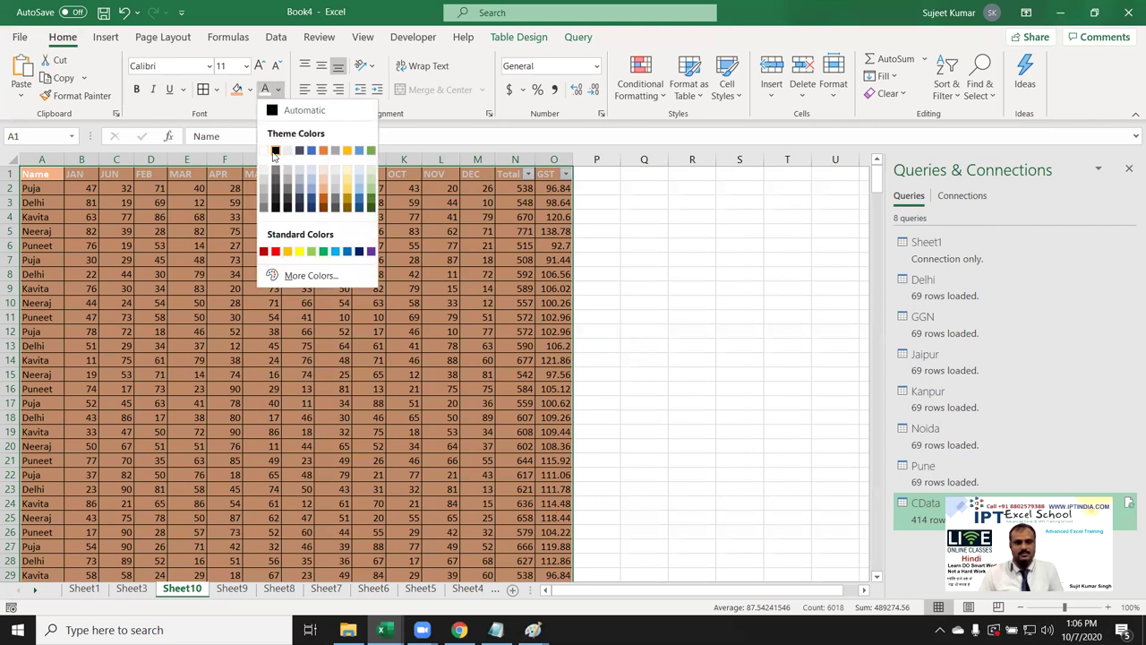
key(Escape)
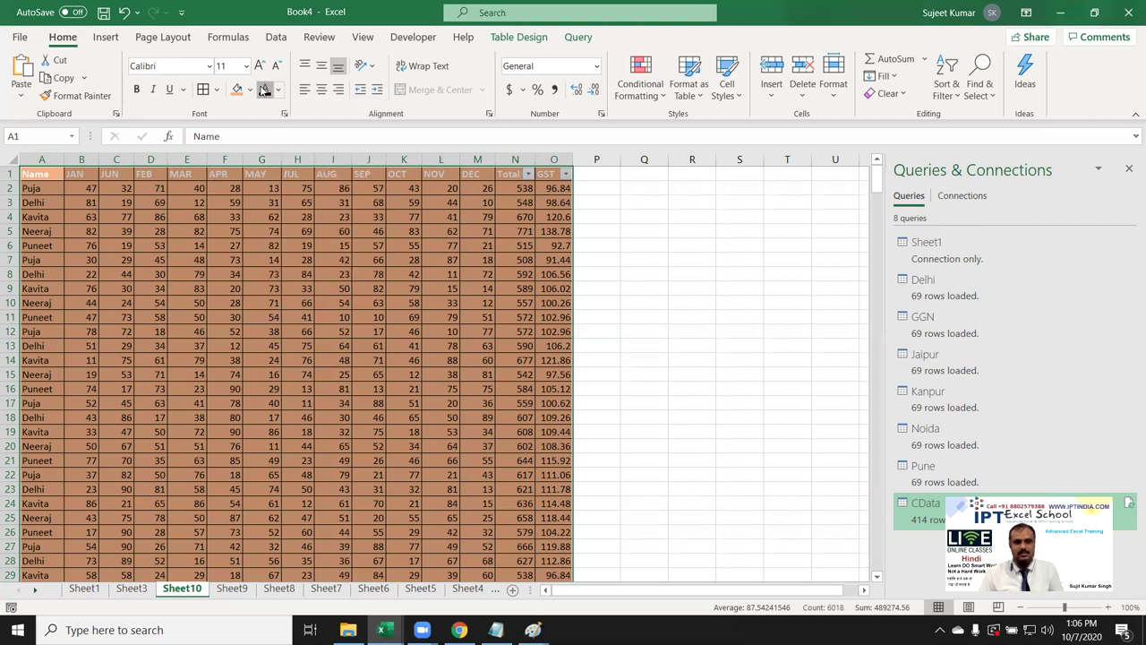
click(128, 217)
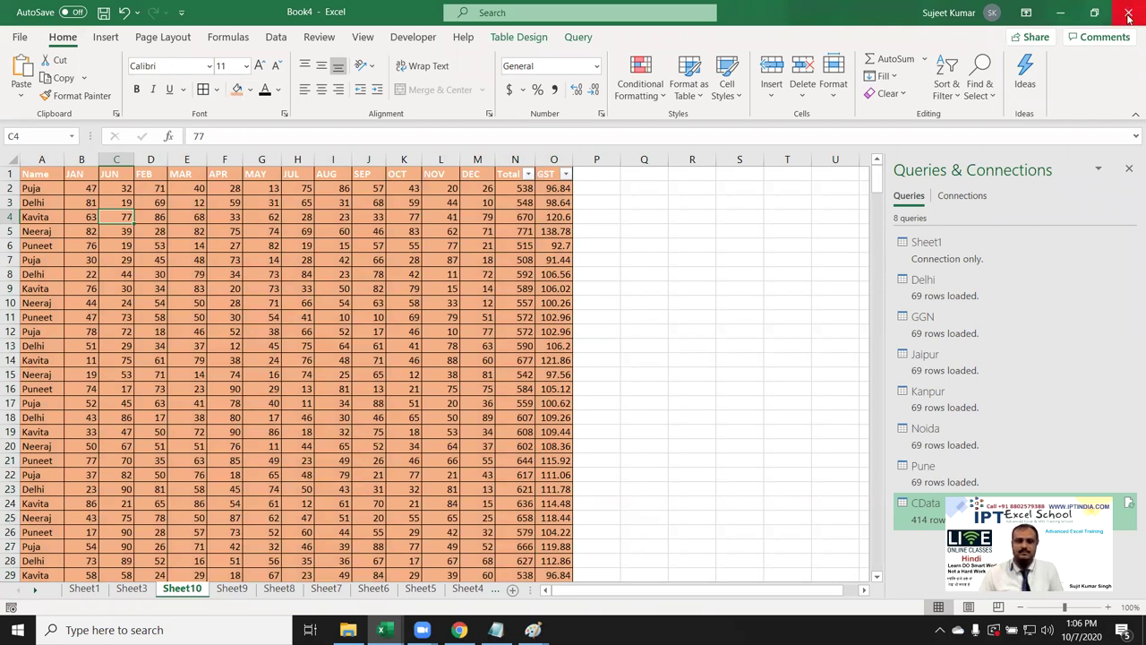
Step: Review AUG, OCT and Delhi's Total 548 values, then minimise Excel to the desktop
click(276, 37)
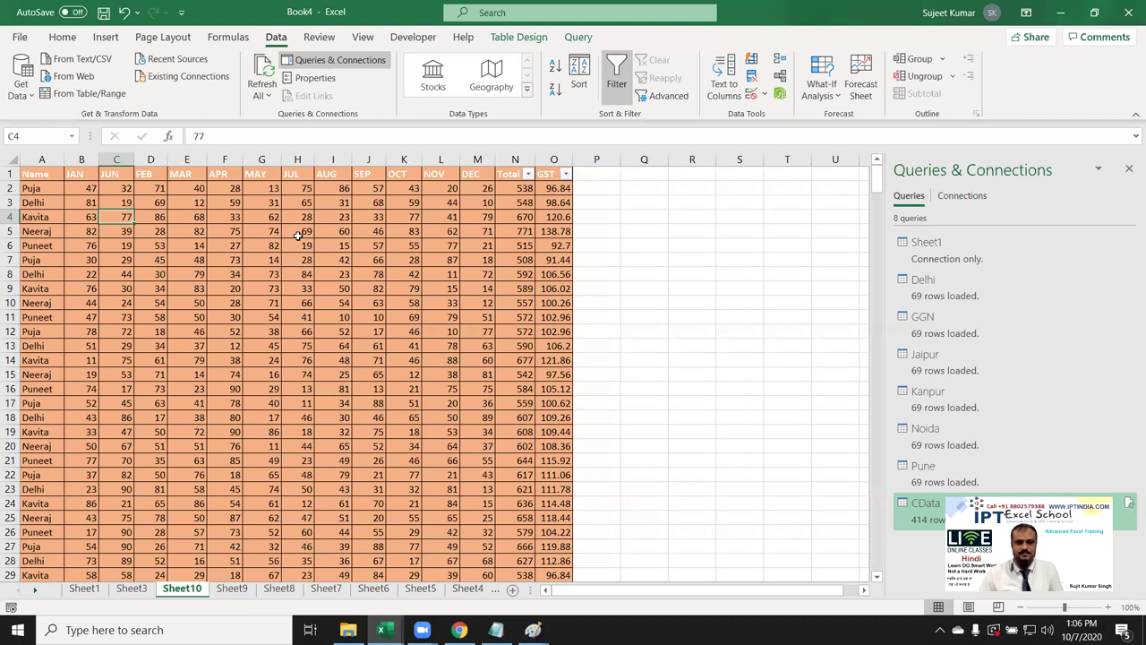
click(622, 294)
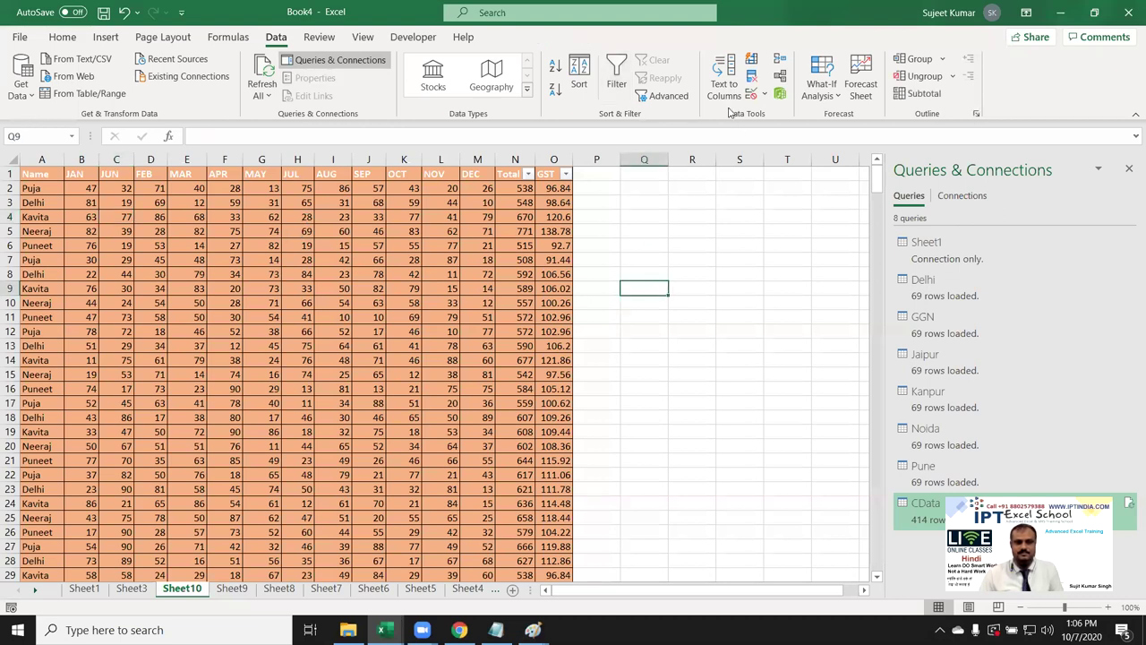
click(325, 258)
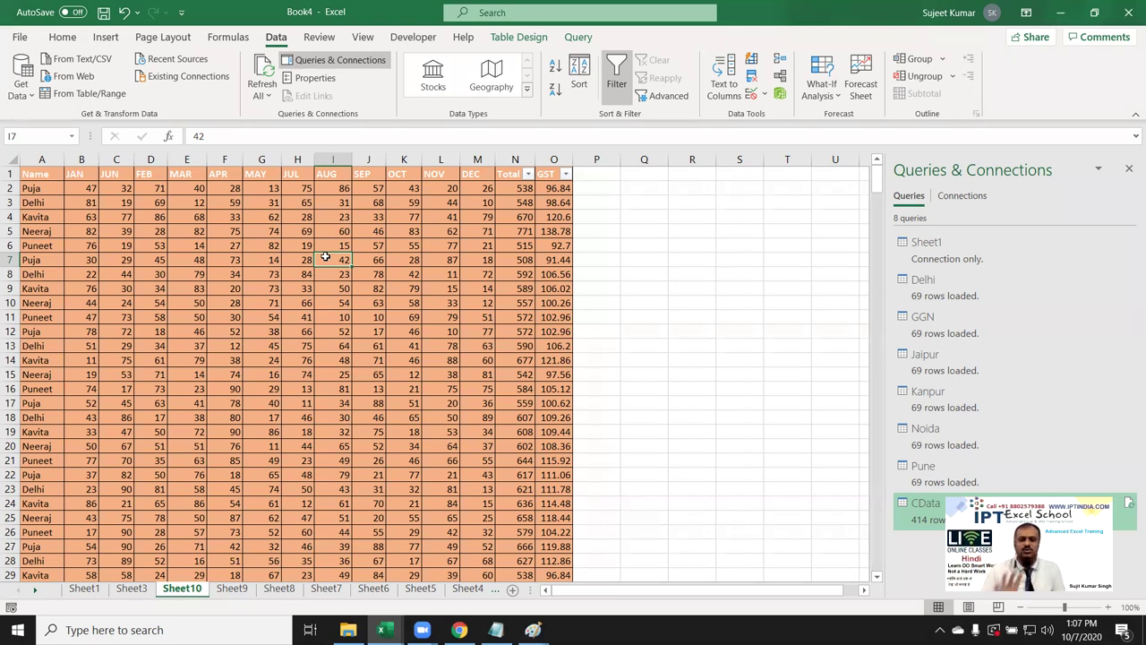
click(412, 217)
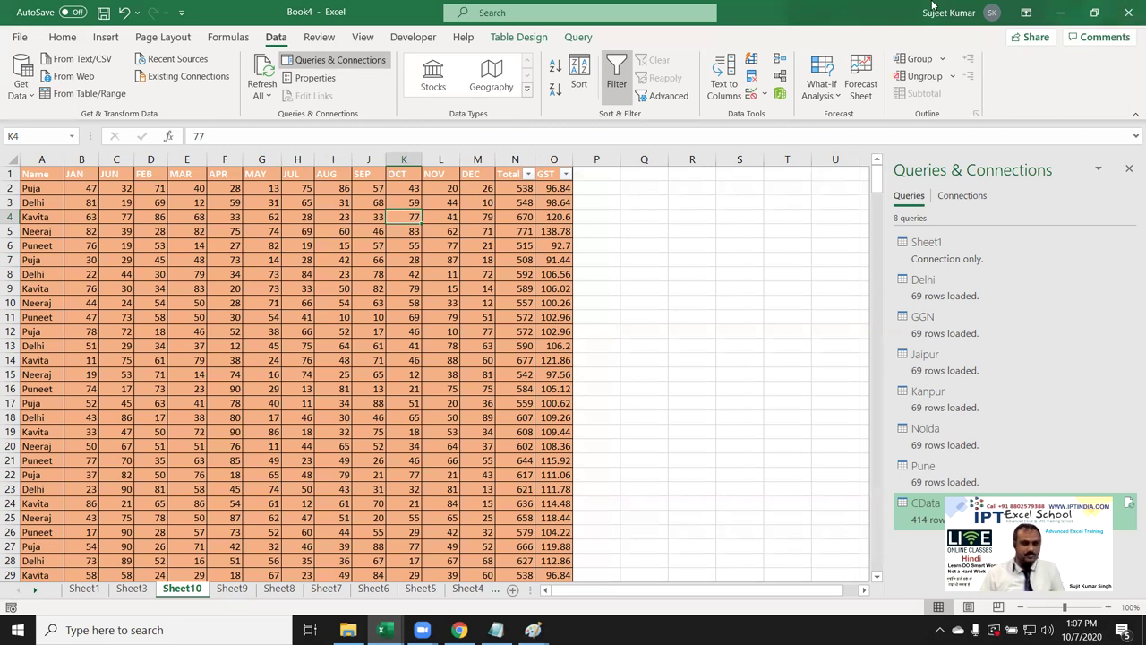
click(331, 446)
click(528, 202)
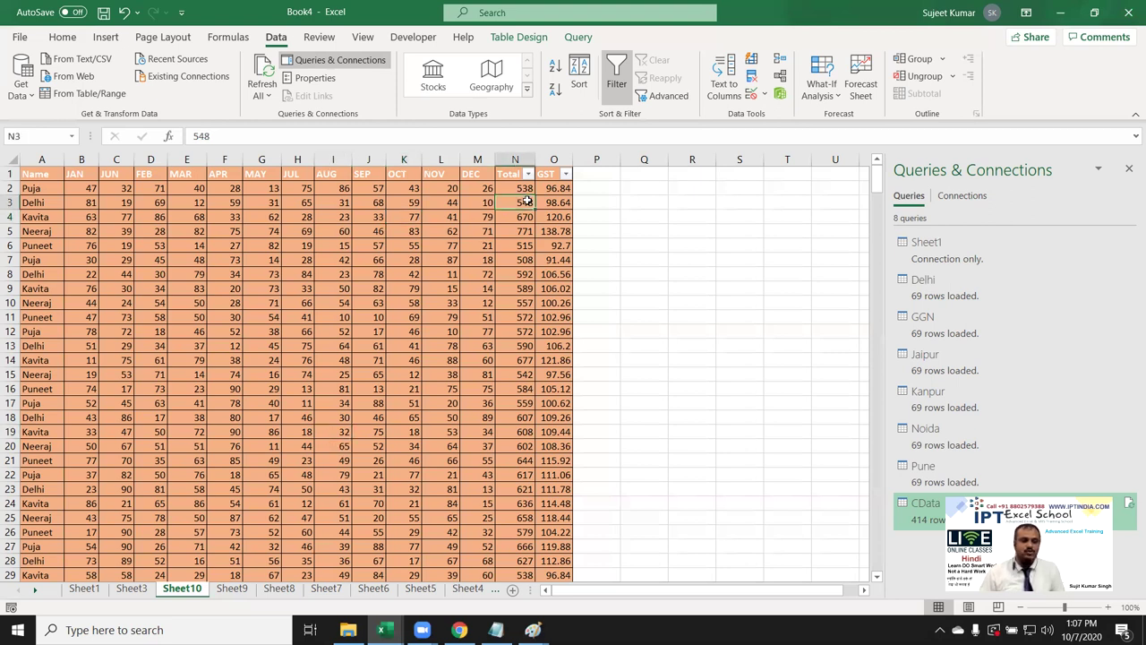
key(super+d)
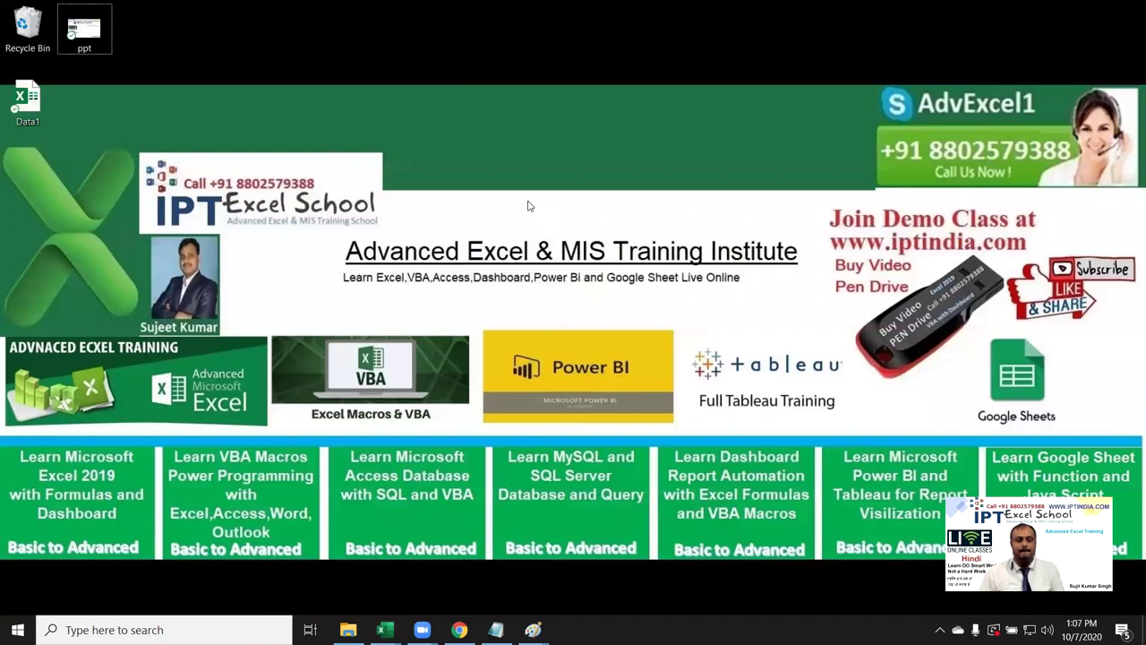